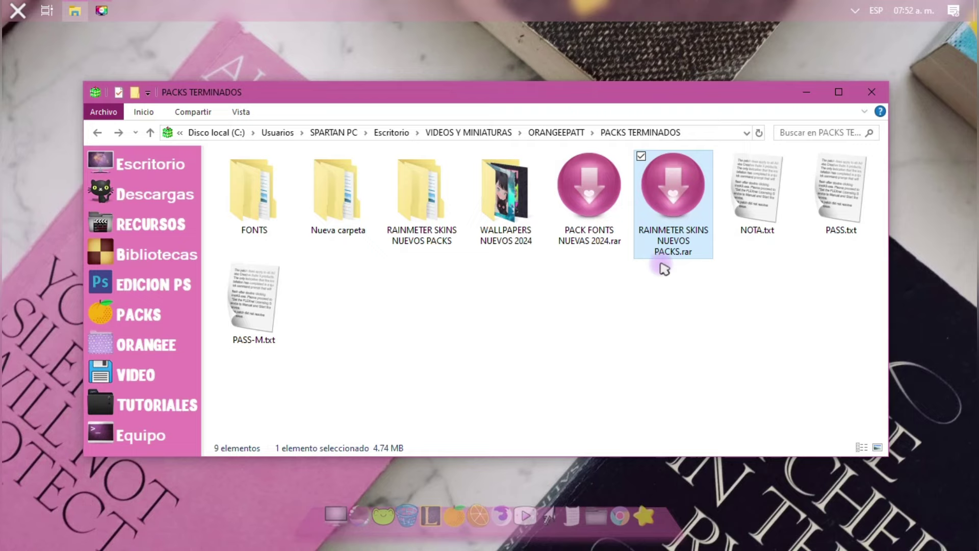
View the contents of PACK FONTS NUEVAS 2024.rar, then open RAINMETER SKINS NUEVOS PACKS.rar and dismiss its password request.
{"action": "left_click", "coordinate": [604, 202], "text": "ctrl"}
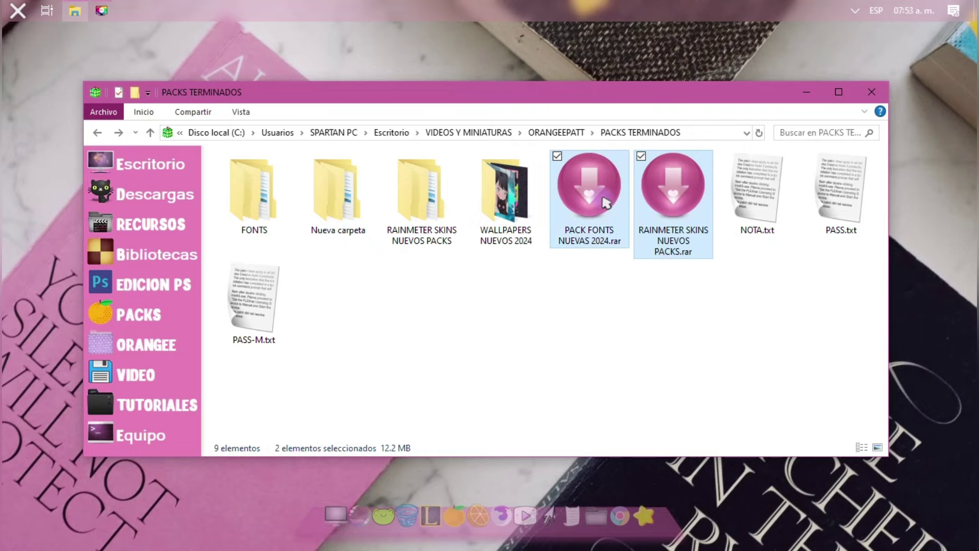
{"action": "double_click", "coordinate": [604, 202]}
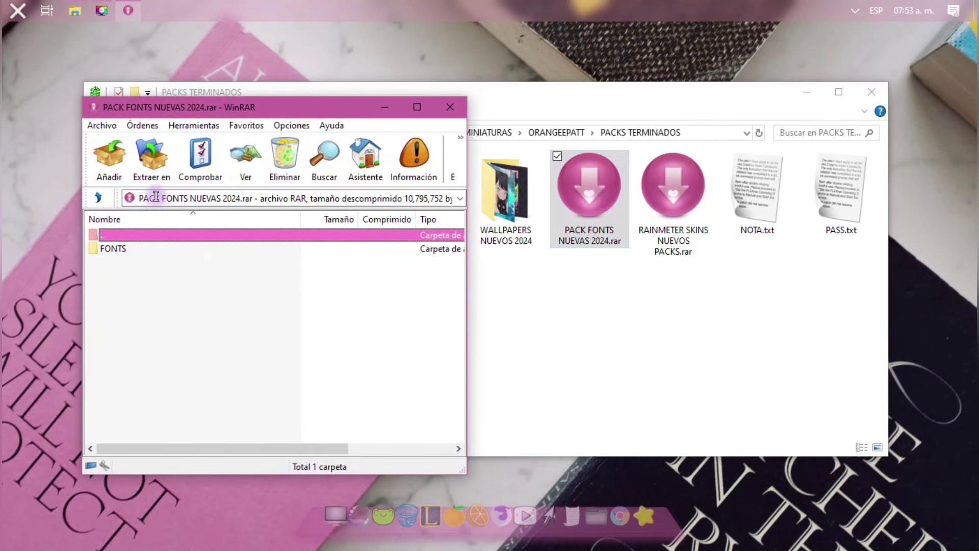
{"action": "left_click", "coordinate": [450, 106]}
{"action": "left_click", "coordinate": [657, 186]}
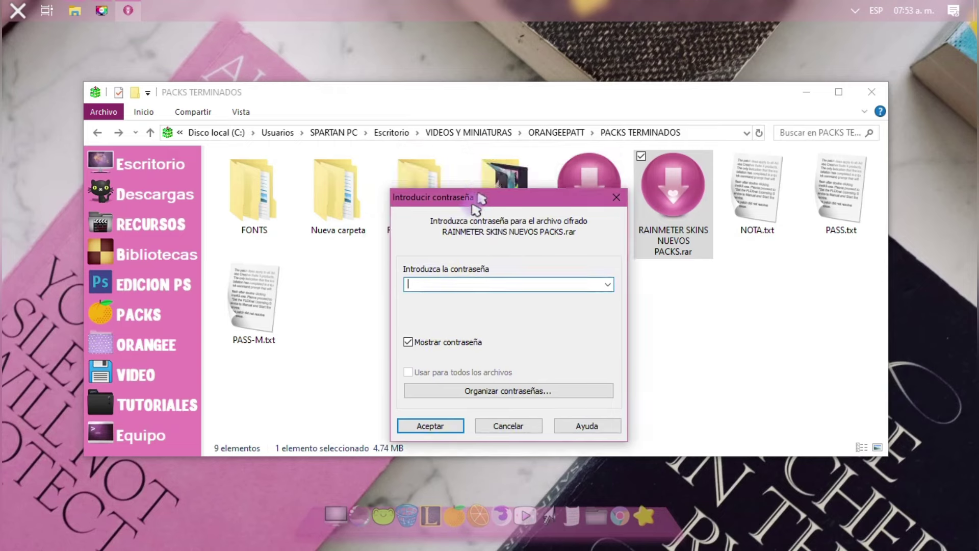
{"action": "left_click", "coordinate": [564, 139]}
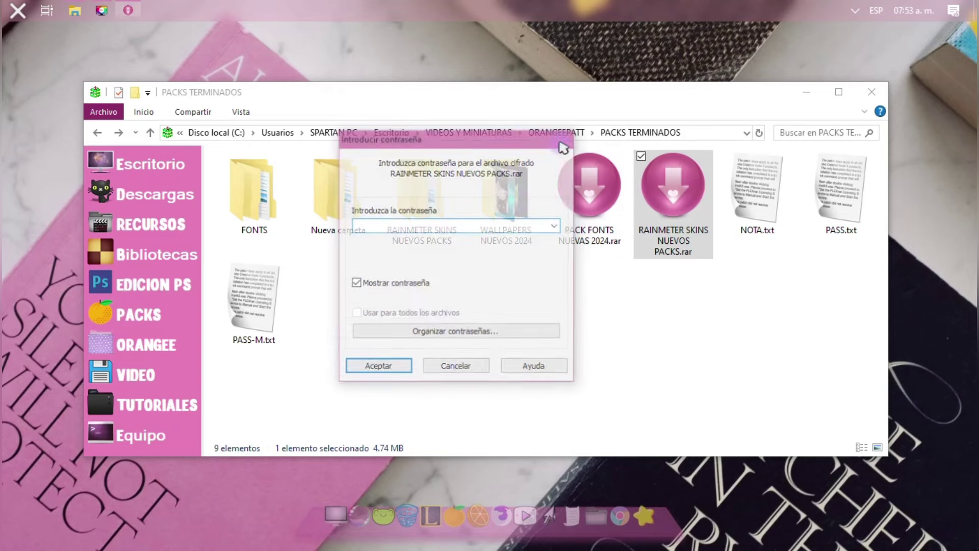
View the contents of PACK FONTS NUEVAS 2024.rar again, then read the archive password note in PASS.txt and close it.
{"action": "double_click", "coordinate": [589, 186]}
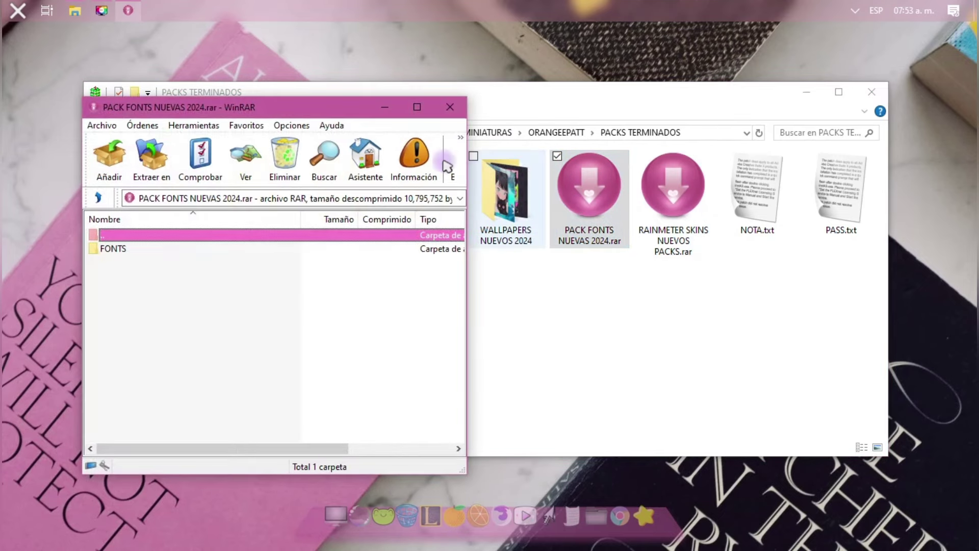
{"action": "left_click", "coordinate": [450, 106]}
{"action": "left_click", "coordinate": [647, 217]}
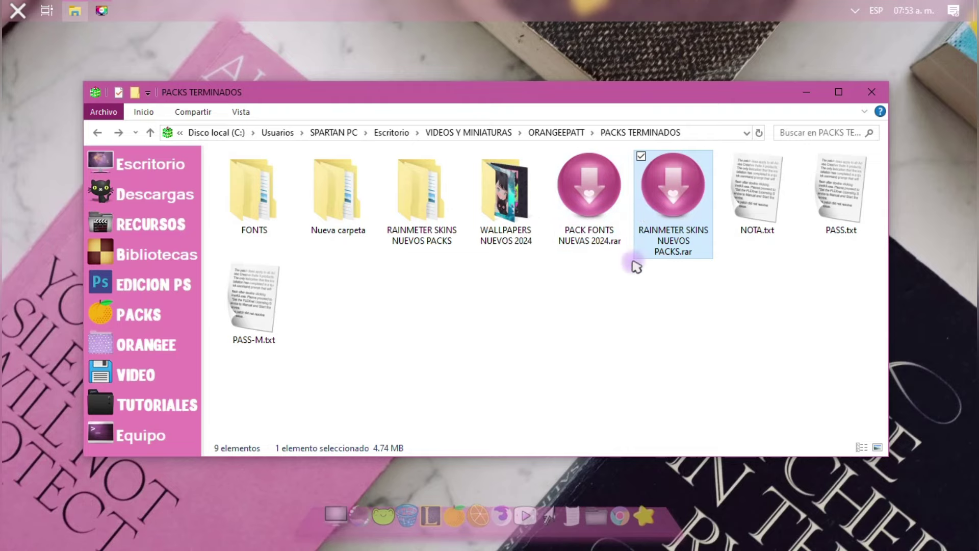
{"action": "double_click", "coordinate": [861, 203]}
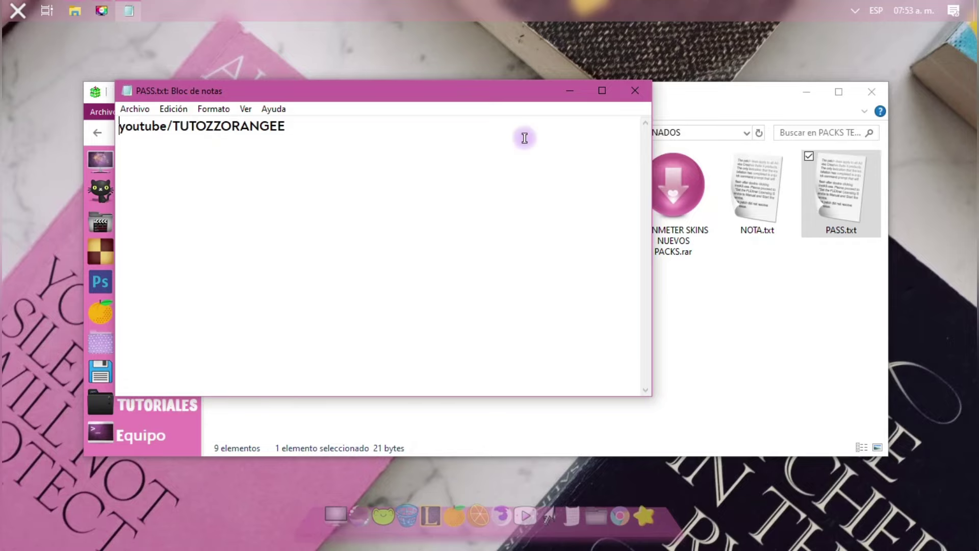
{"action": "left_click", "coordinate": [635, 90]}
Preview the Beautiful Maples font from the beautiful_maples folder inside FONTS, then return to the FONTS folder.
{"action": "double_click", "coordinate": [257, 215]}
{"action": "double_click", "coordinate": [263, 219]}
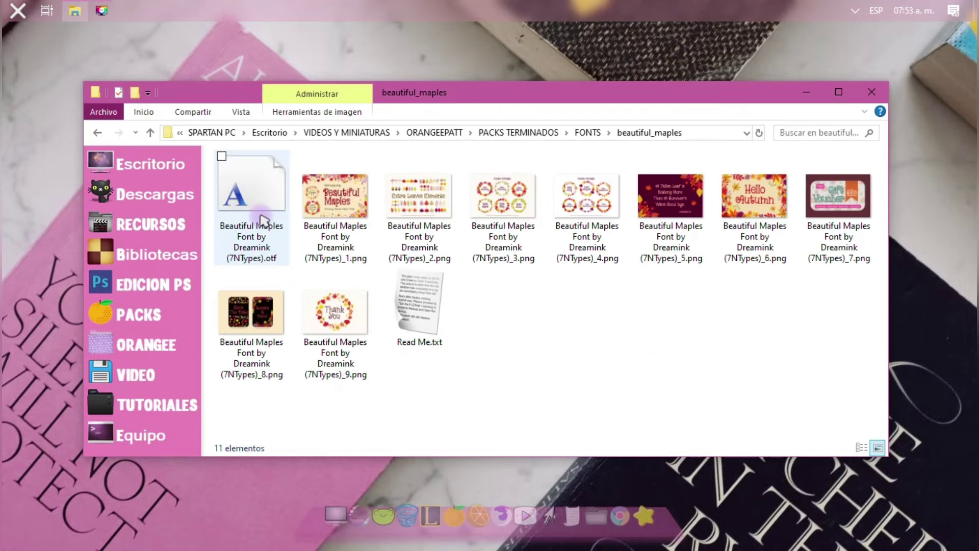
{"action": "double_click", "coordinate": [263, 219]}
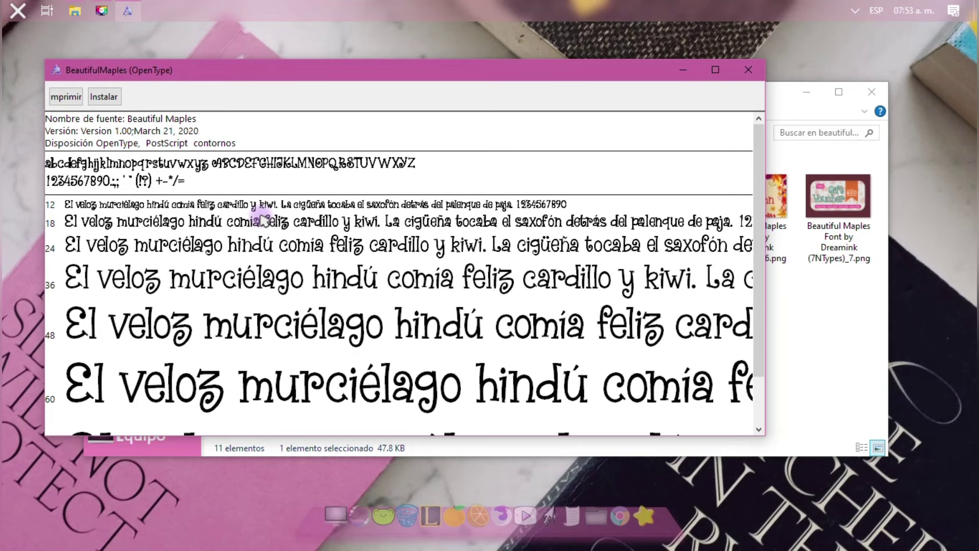
{"action": "left_click", "coordinate": [754, 71]}
{"action": "left_click", "coordinate": [588, 132]}
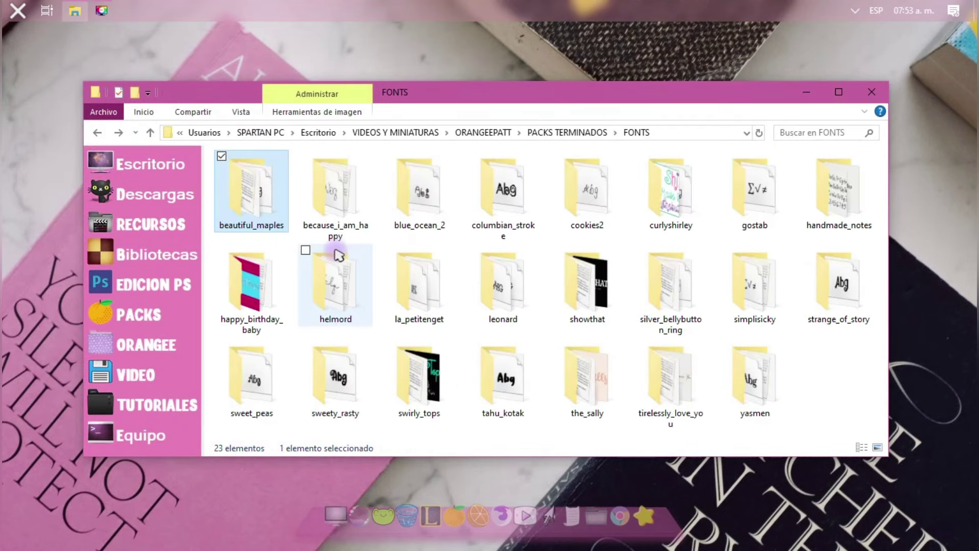
Preview the fonts in the because_i_am_happy and blue_ocean_2 folders, returning to FONTS after each one.
{"action": "double_click", "coordinate": [306, 209]}
{"action": "double_click", "coordinate": [257, 191]}
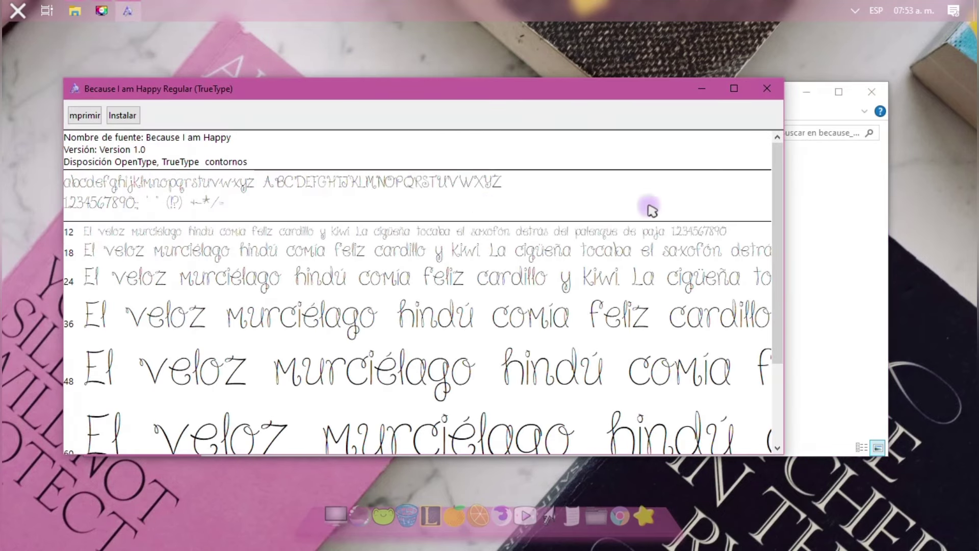
{"action": "left_click", "coordinate": [767, 89]}
{"action": "left_click", "coordinate": [588, 132]}
{"action": "double_click", "coordinate": [405, 196]}
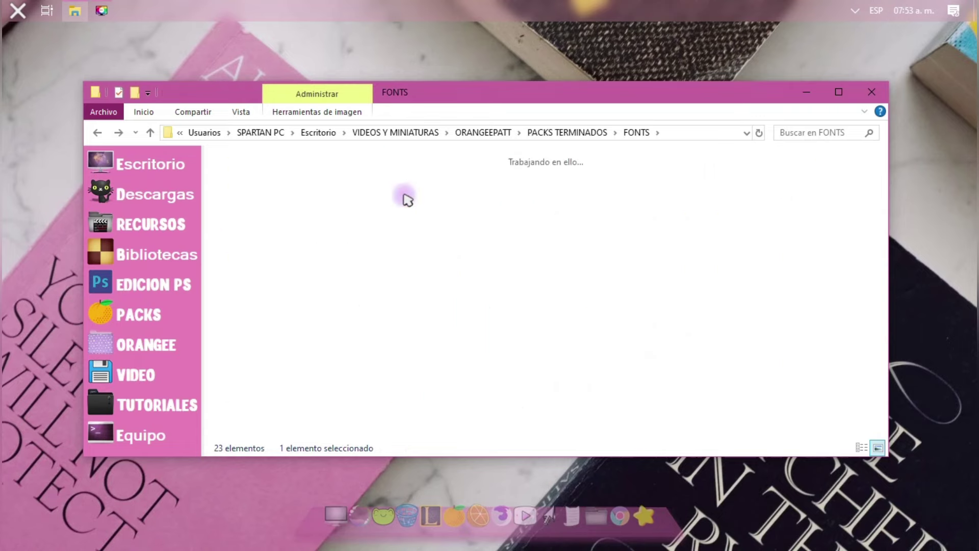
{"action": "double_click", "coordinate": [280, 183]}
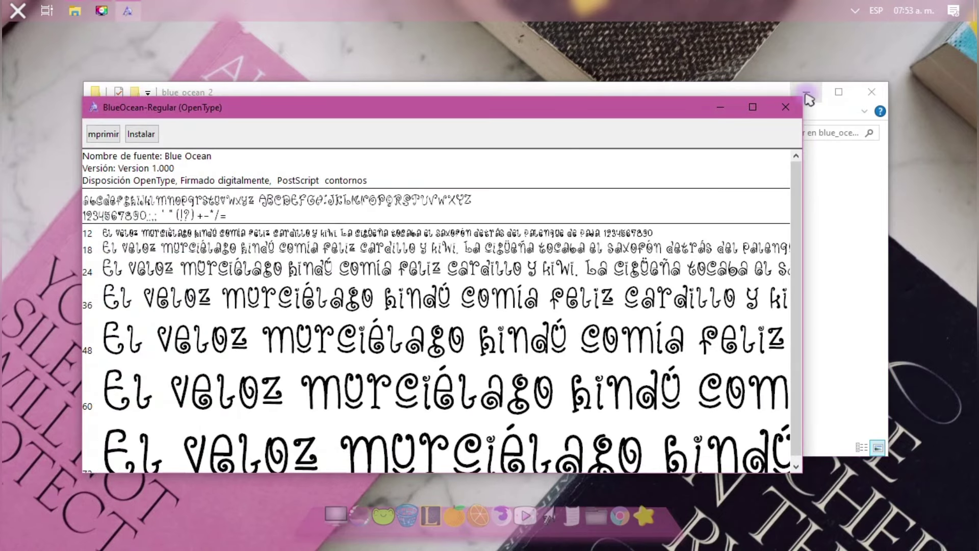
{"action": "left_click", "coordinate": [786, 109]}
{"action": "key", "text": "alt+Up"}
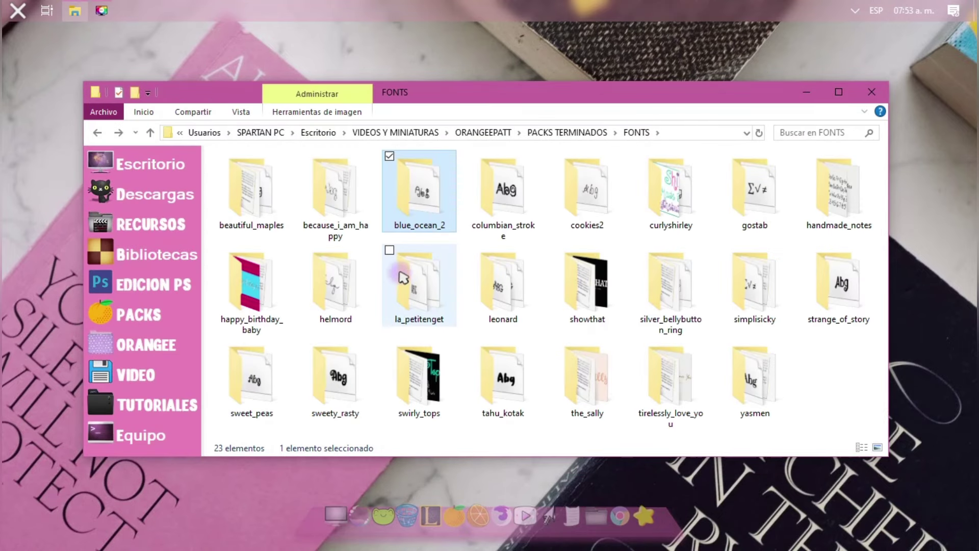
Preview the fonts in the columbian_stroke and cookies2 folders, closing each preview and returning to FONTS.
{"action": "double_click", "coordinate": [505, 174]}
{"action": "double_click", "coordinate": [245, 204]}
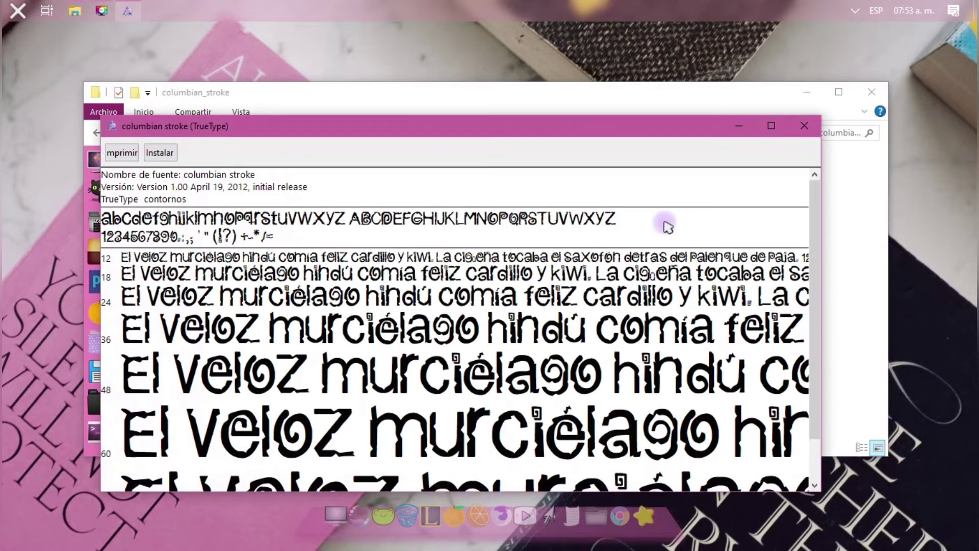
{"action": "left_click", "coordinate": [804, 129]}
{"action": "key", "text": "alt+Up"}
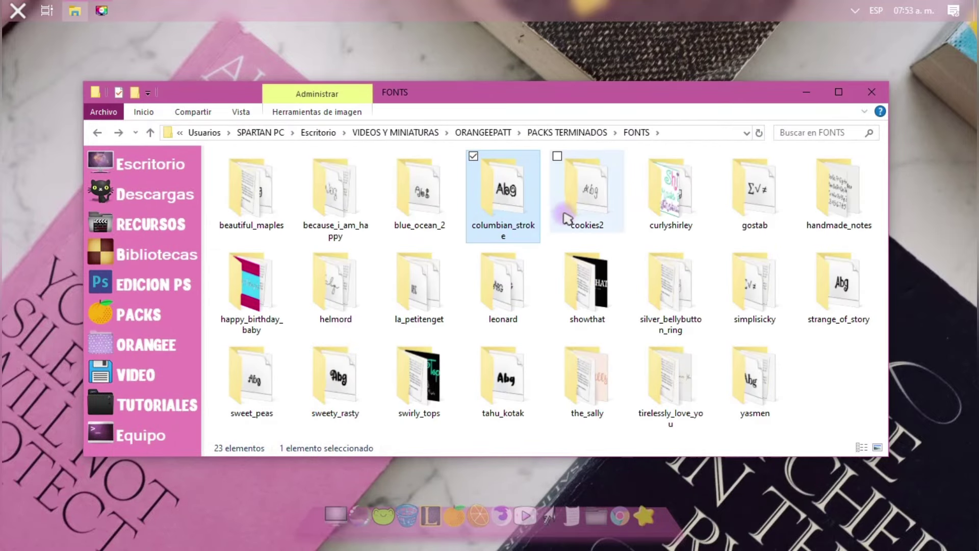
{"action": "double_click", "coordinate": [548, 212]}
{"action": "double_click", "coordinate": [278, 200]}
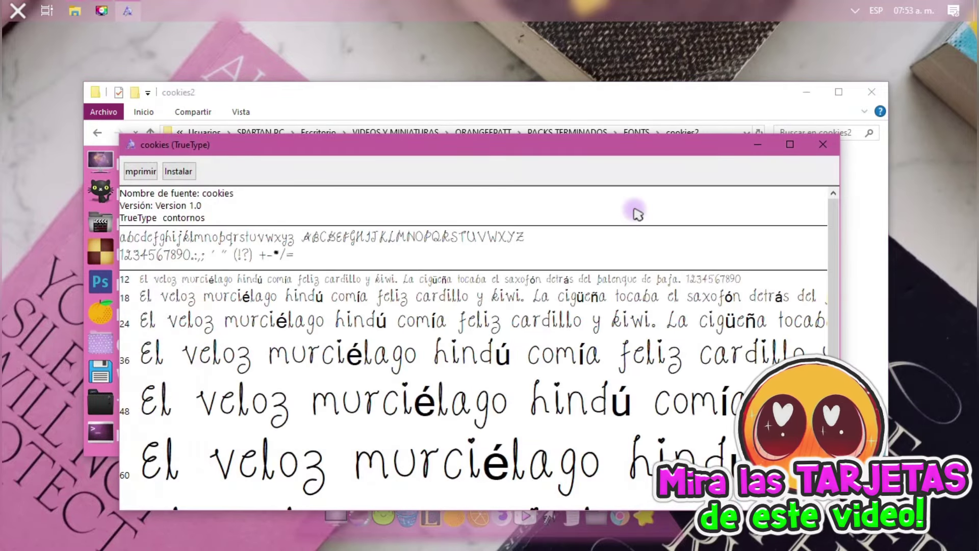
{"action": "left_click", "coordinate": [823, 144]}
{"action": "key", "text": "alt+Up"}
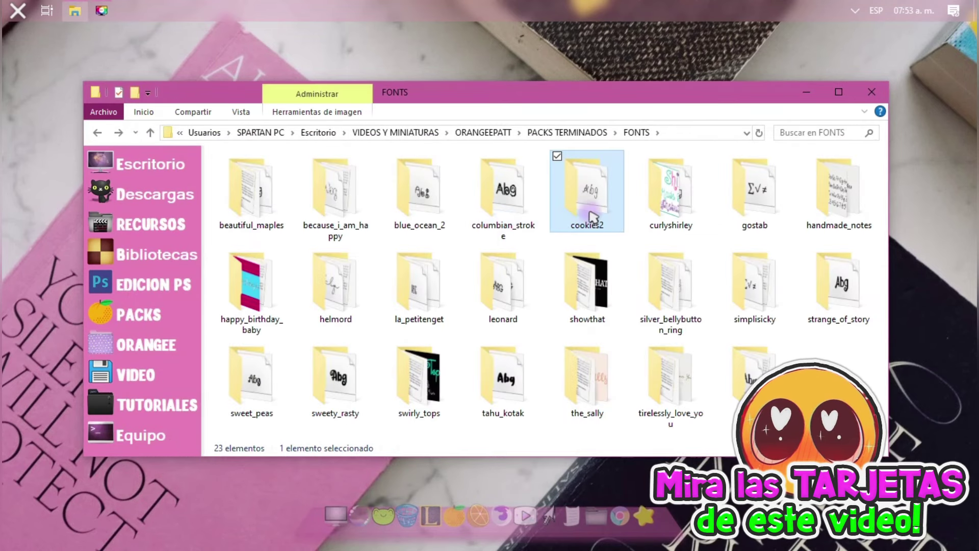
Preview the CurlyShirley font in the curlyshirley folder and the Gostab font in the gostab folder, returning to FONTS each time.
{"action": "left_click", "coordinate": [673, 193]}
{"action": "double_click", "coordinate": [673, 193]}
{"action": "double_click", "coordinate": [255, 188]}
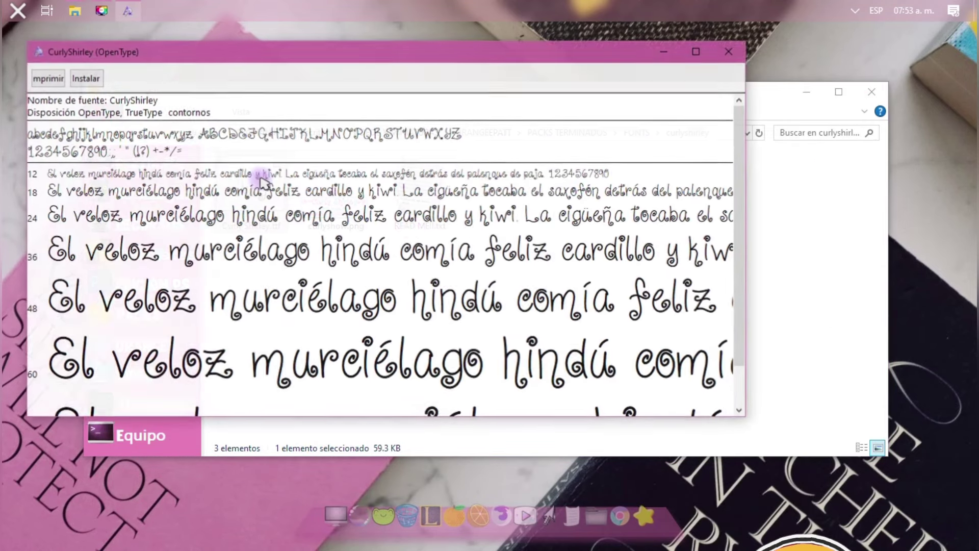
{"action": "left_click", "coordinate": [730, 57]}
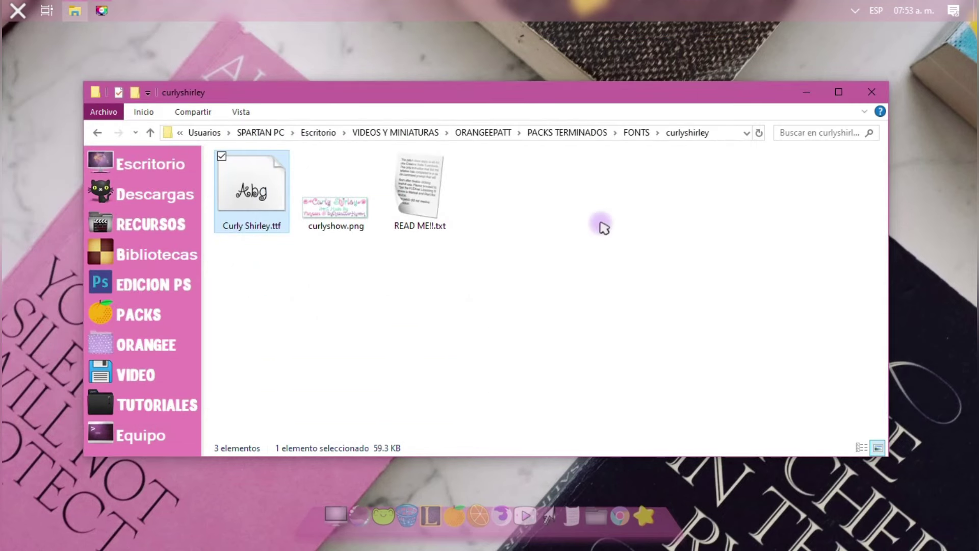
{"action": "key", "text": "alt+Up"}
{"action": "left_click", "coordinate": [765, 182]}
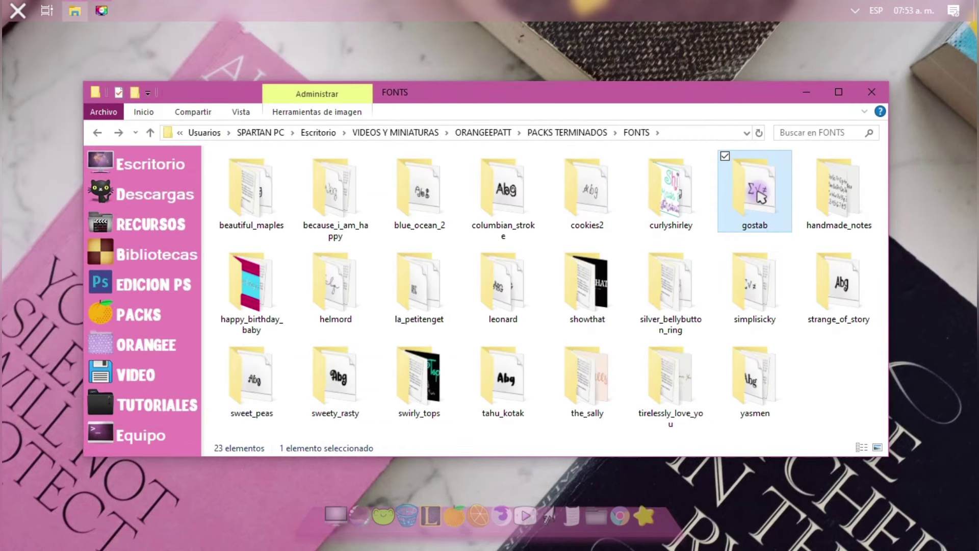
{"action": "double_click", "coordinate": [760, 196]}
{"action": "double_click", "coordinate": [260, 191]}
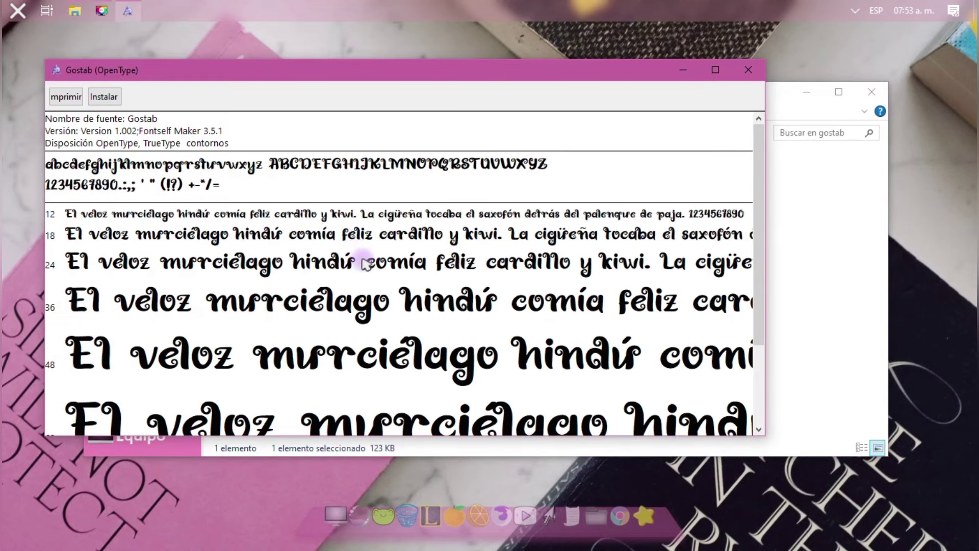
{"action": "left_click", "coordinate": [750, 79]}
{"action": "key", "text": "alt+Up"}
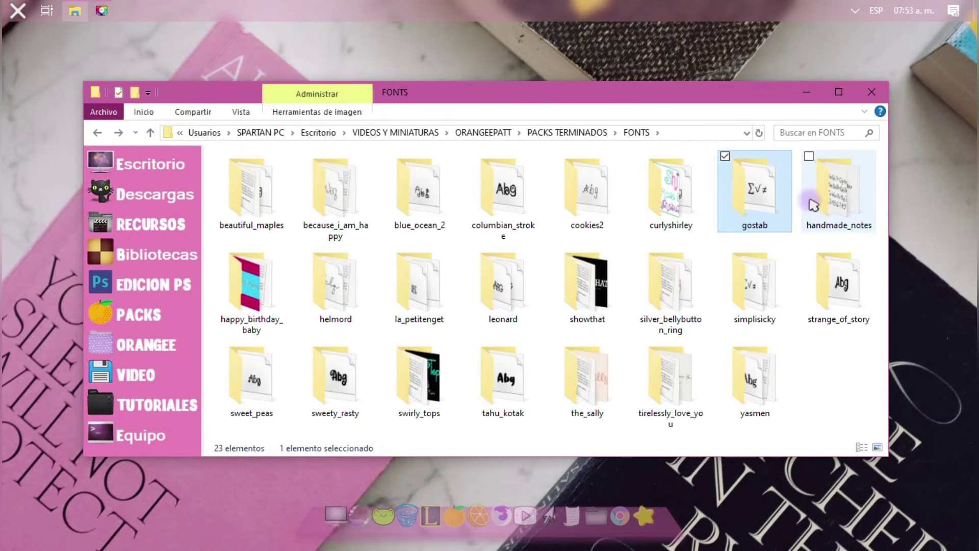
Preview the Handmade Notes font in handmade_notes and the Happy Birthday, Baby font in happy_birthday_baby, returning to FONTS each time.
{"action": "double_click", "coordinate": [837, 196]}
{"action": "left_click", "coordinate": [439, 210]}
{"action": "double_click", "coordinate": [440, 210]}
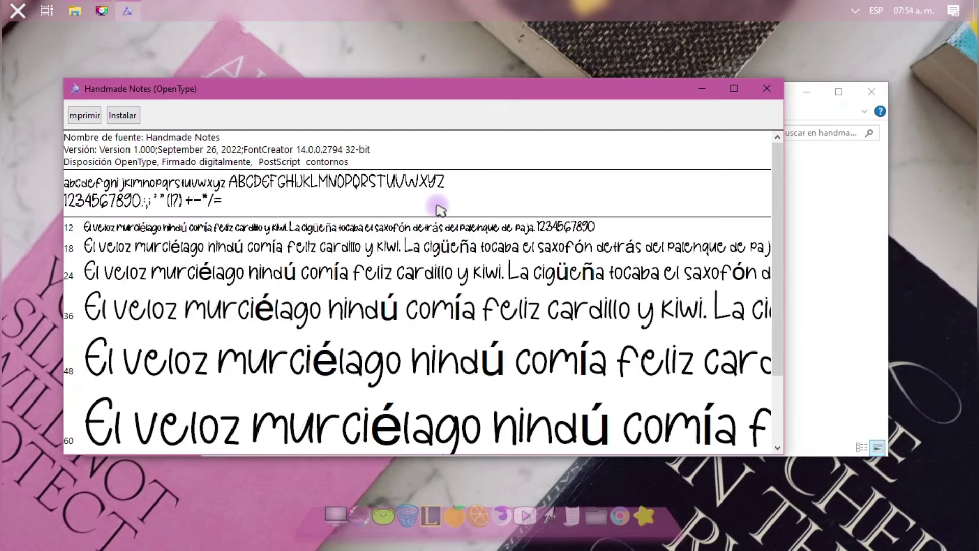
{"action": "left_click", "coordinate": [763, 92]}
{"action": "key", "text": "alt+Up"}
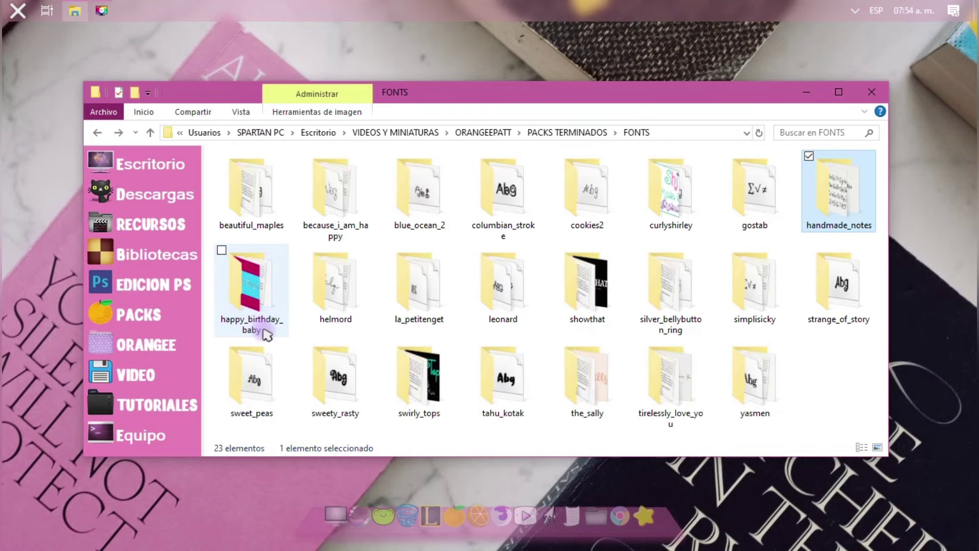
{"action": "double_click", "coordinate": [248, 302]}
{"action": "double_click", "coordinate": [433, 209]}
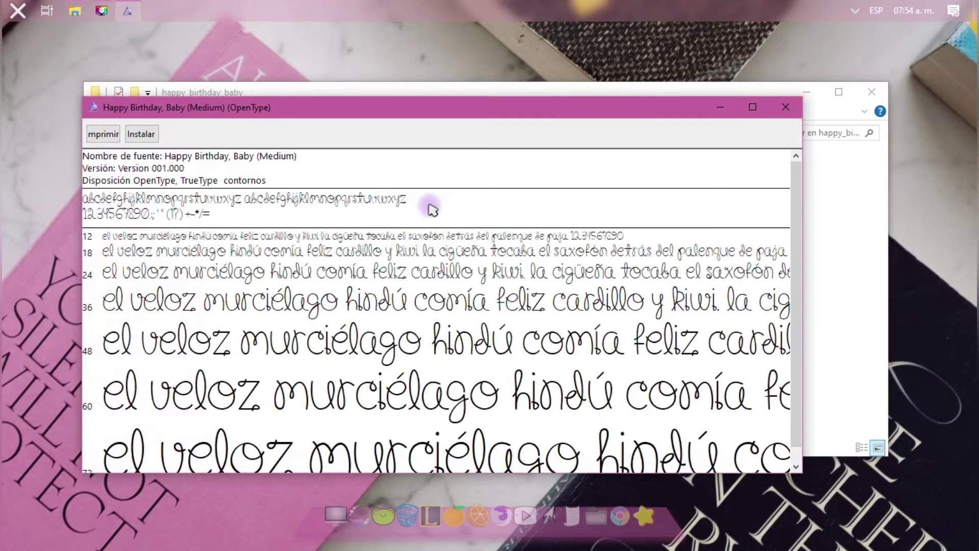
{"action": "left_click", "coordinate": [786, 107]}
{"action": "key", "text": "alt+Up"}
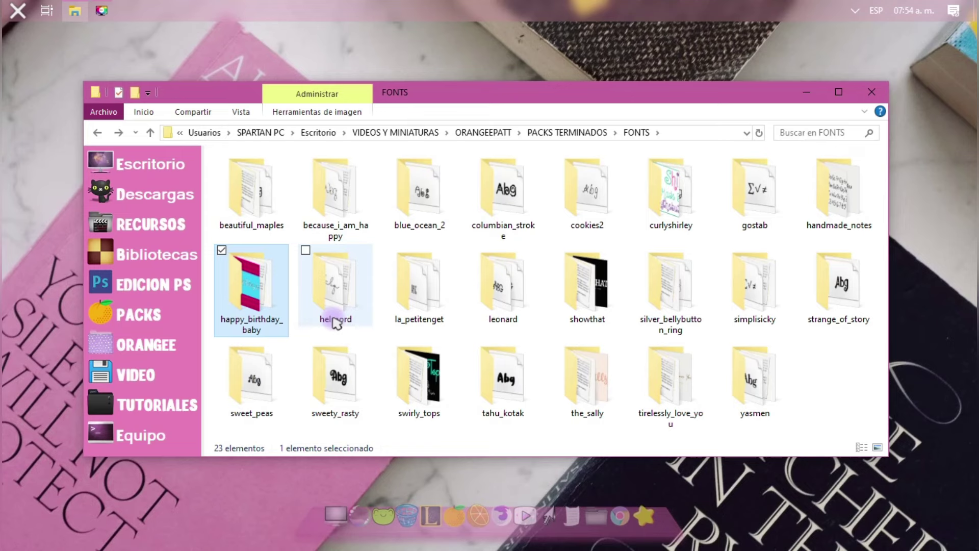
Preview the Helmord font in the helmord folder and the La Petitenget font in la_petitenget, returning to FONTS each time.
{"action": "double_click", "coordinate": [335, 286]}
{"action": "double_click", "coordinate": [252, 189]}
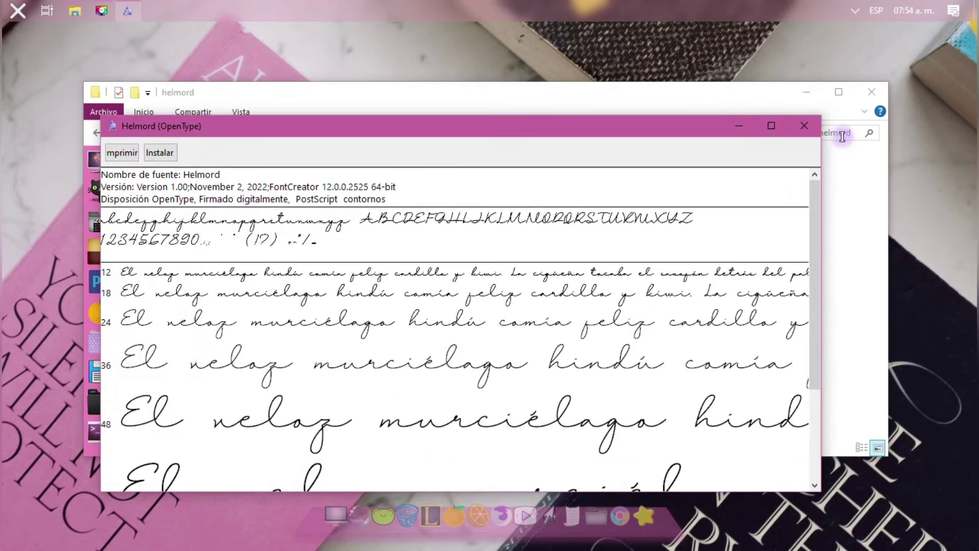
{"action": "left_click", "coordinate": [804, 126]}
{"action": "key", "text": "alt+Up"}
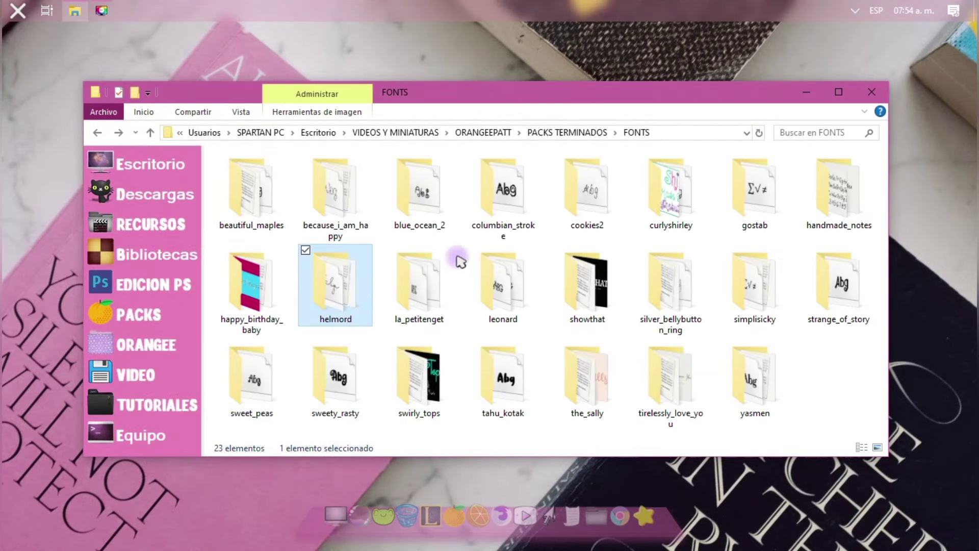
{"action": "double_click", "coordinate": [422, 276]}
{"action": "double_click", "coordinate": [255, 194]}
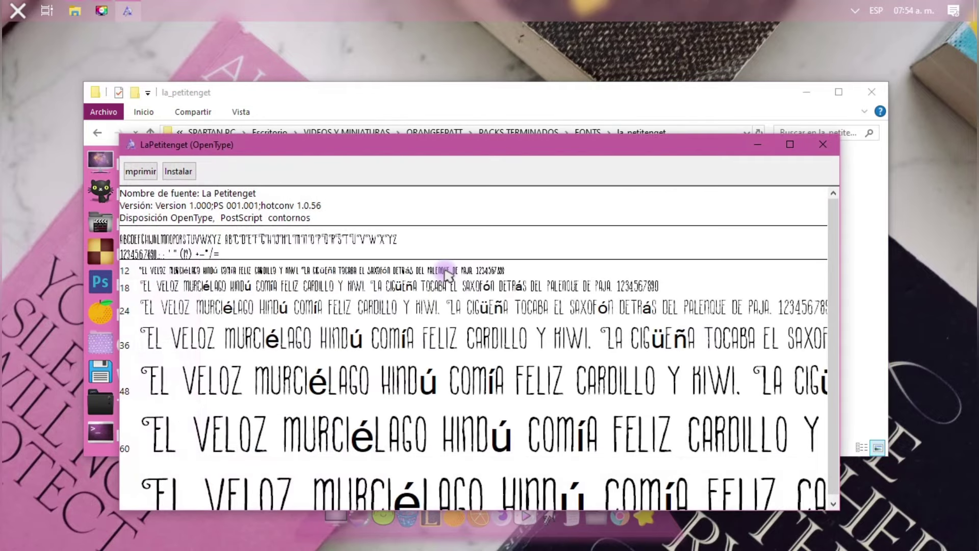
{"action": "left_click", "coordinate": [829, 147]}
{"action": "key", "text": "alt+Up"}
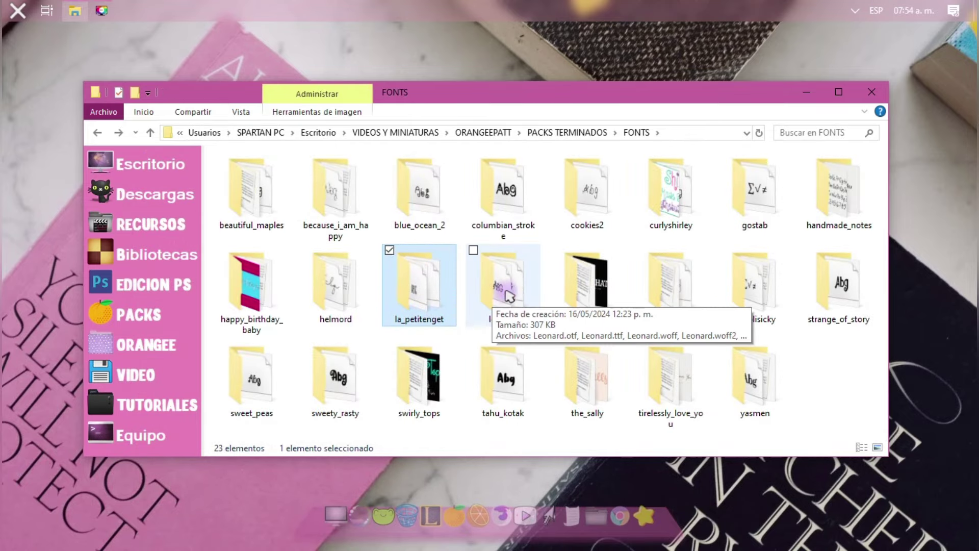
Preview the Helmord font once more, then open the leonard folder and preview Leonard.ttf.
{"action": "double_click", "coordinate": [336, 278]}
{"action": "left_click", "coordinate": [265, 214]}
{"action": "double_click", "coordinate": [265, 214]}
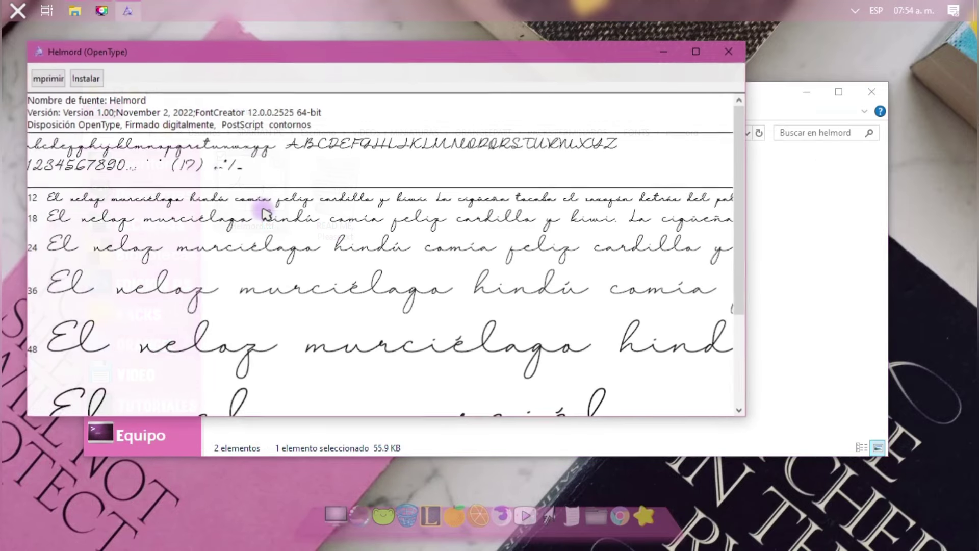
{"action": "left_click", "coordinate": [728, 52]}
{"action": "key", "text": "alt+Up"}
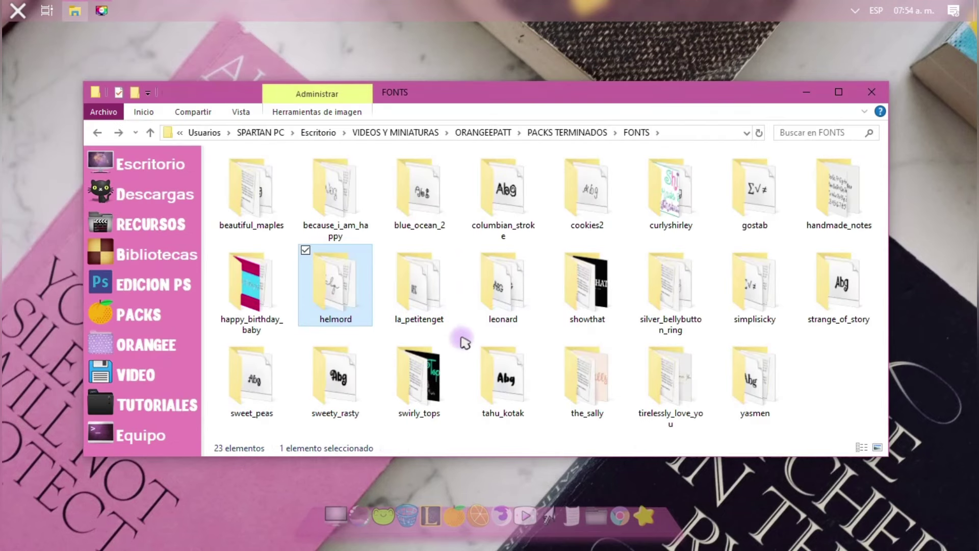
{"action": "double_click", "coordinate": [492, 302]}
{"action": "double_click", "coordinate": [324, 214]}
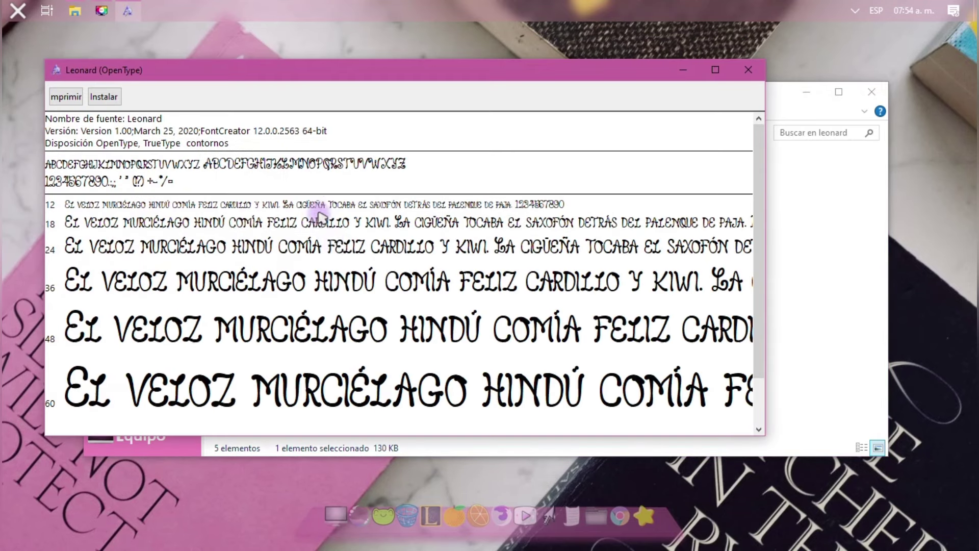
{"action": "left_click", "coordinate": [753, 73]}
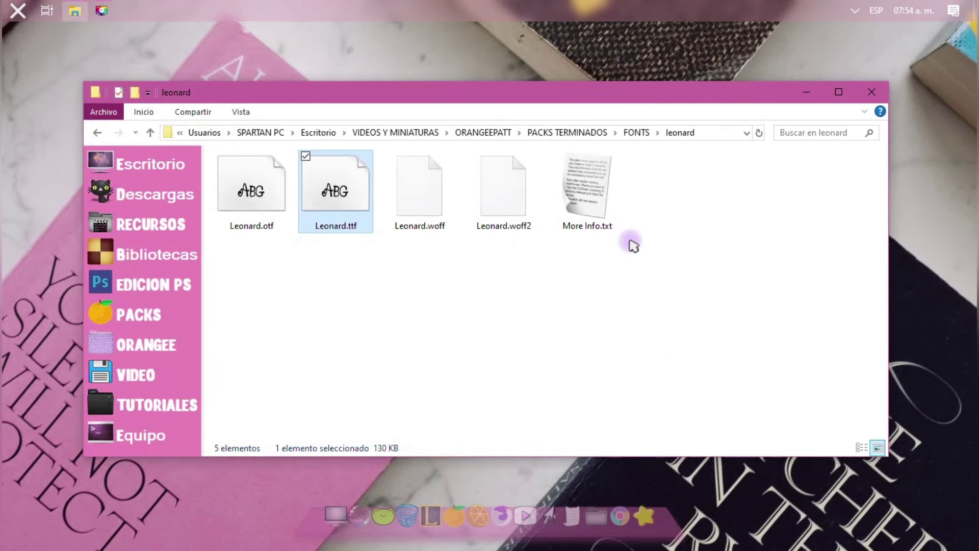
Return to FONTS, preview Showthat.otf in the showthat folder, and go back to FONTS.
{"action": "key", "text": "alt+Up"}
{"action": "double_click", "coordinate": [591, 285]}
{"action": "double_click", "coordinate": [500, 186]}
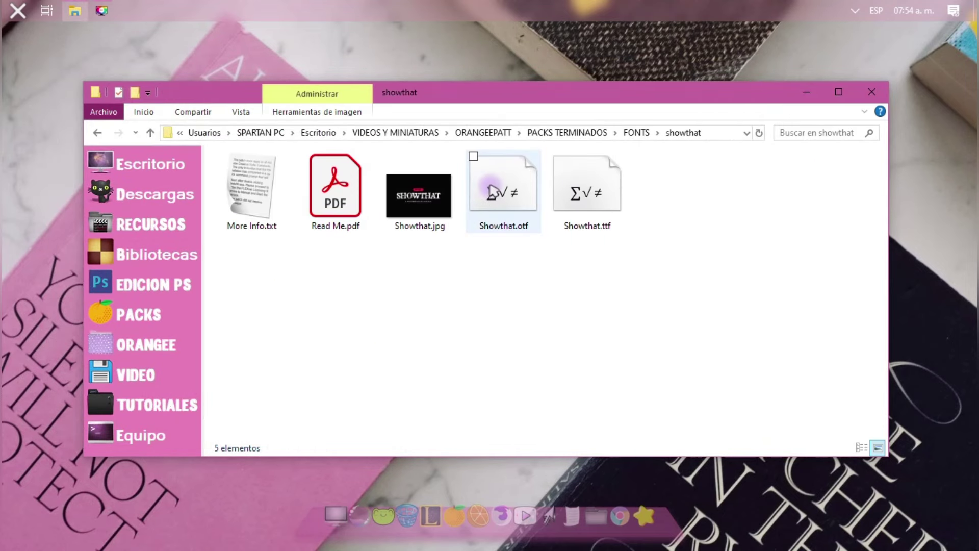
{"action": "left_click", "coordinate": [767, 89]}
{"action": "key", "text": "alt+Up"}
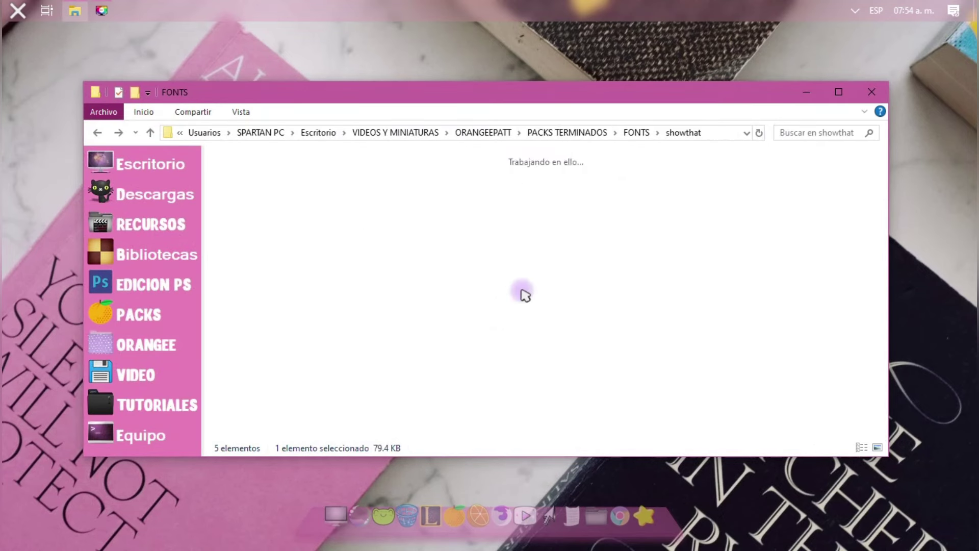
Preview the Silver Bellybutton Ring font in silver_bellybutton_ring and Simplisicky Fill in simplisicky, returning to FONTS each time.
{"action": "double_click", "coordinate": [655, 279]}
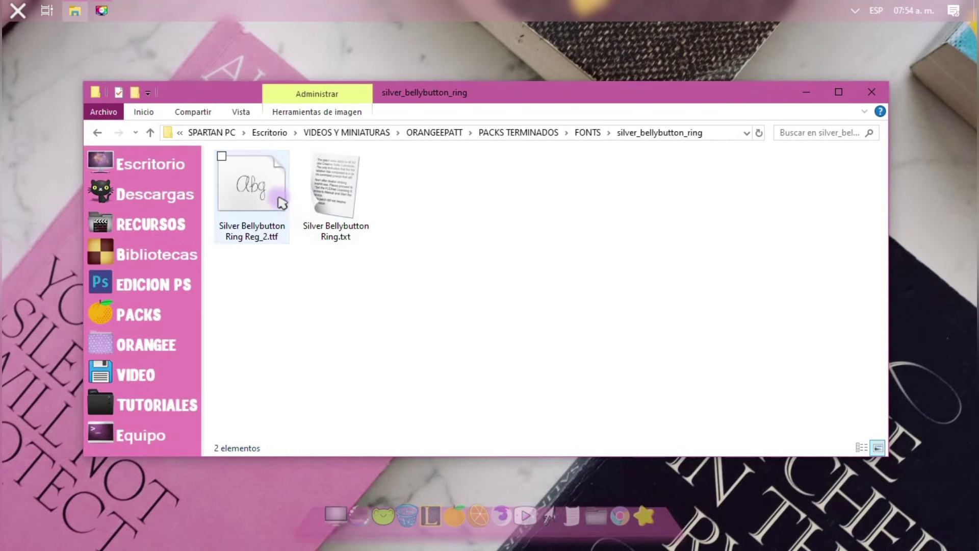
{"action": "double_click", "coordinate": [280, 201]}
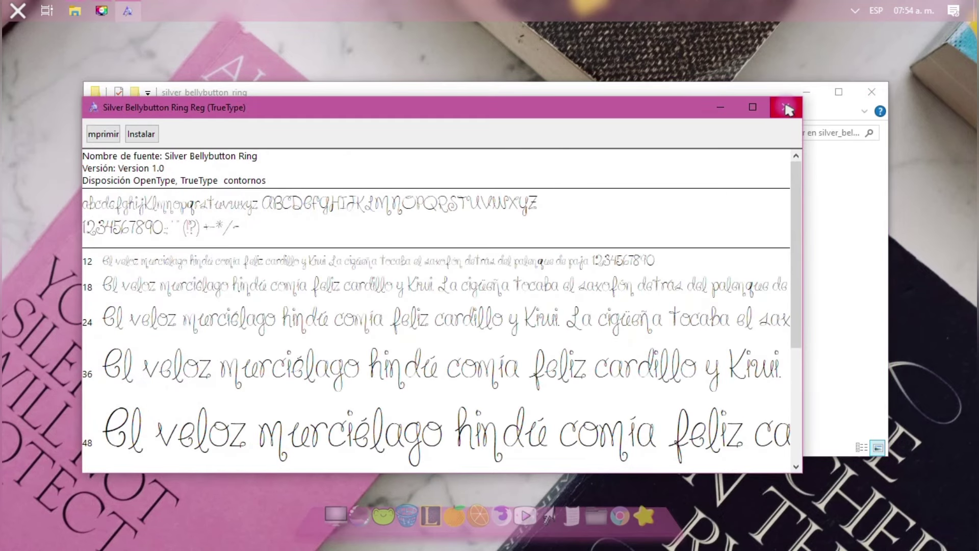
{"action": "left_click", "coordinate": [785, 108]}
{"action": "key", "text": "alt+Up"}
{"action": "double_click", "coordinate": [754, 275]}
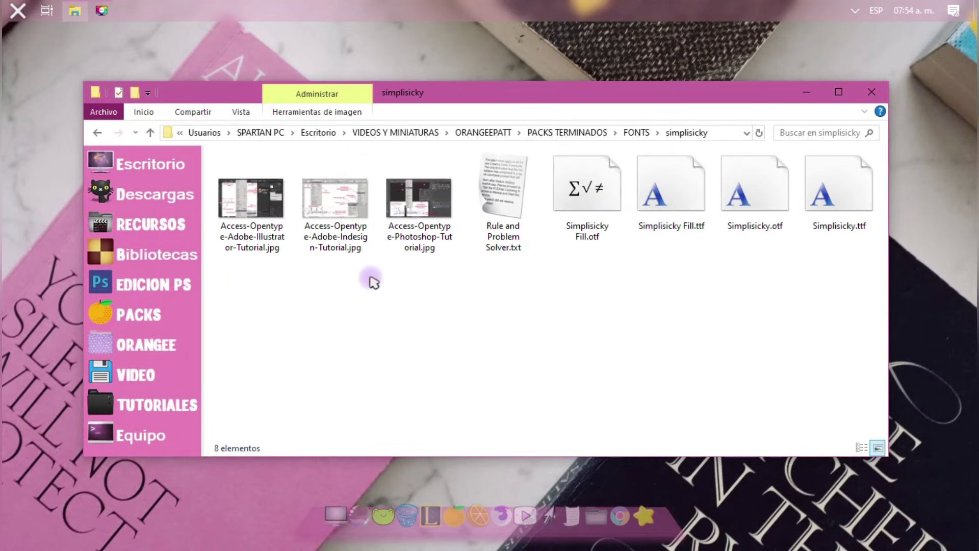
{"action": "double_click", "coordinate": [671, 197]}
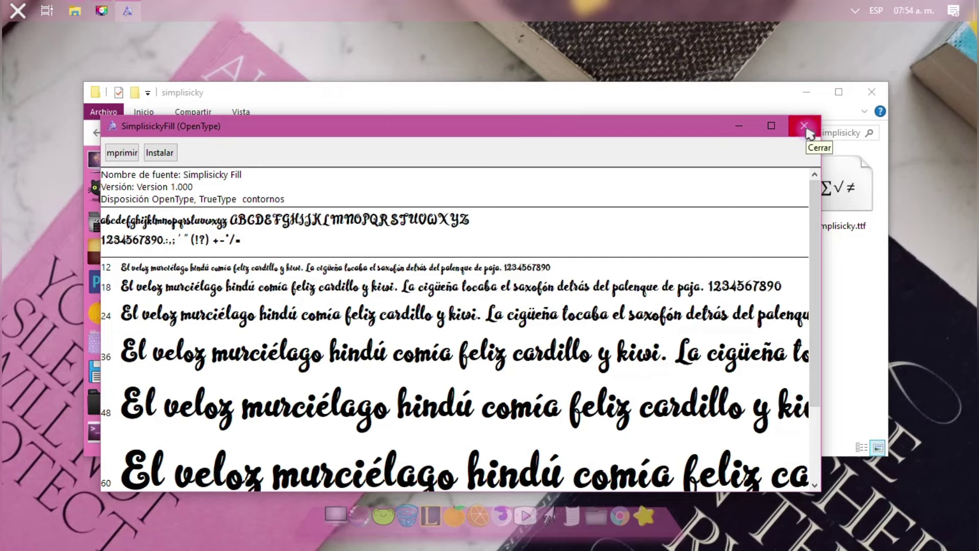
{"action": "left_click", "coordinate": [806, 127]}
{"action": "key", "text": "alt+Up"}
Preview the Strange of story font in the strange_of_story folder and return to FONTS.
{"action": "left_click", "coordinate": [833, 314]}
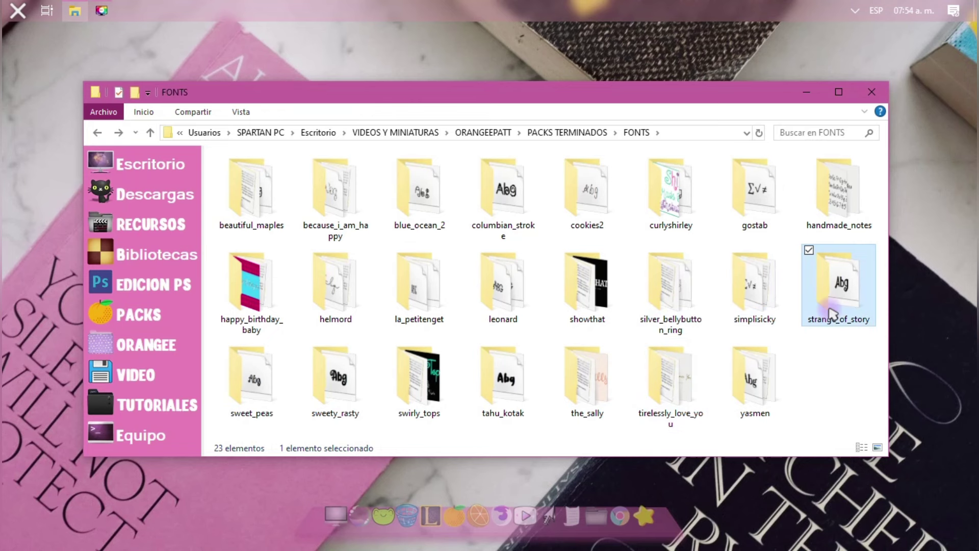
{"action": "double_click", "coordinate": [832, 313]}
{"action": "double_click", "coordinate": [263, 185]}
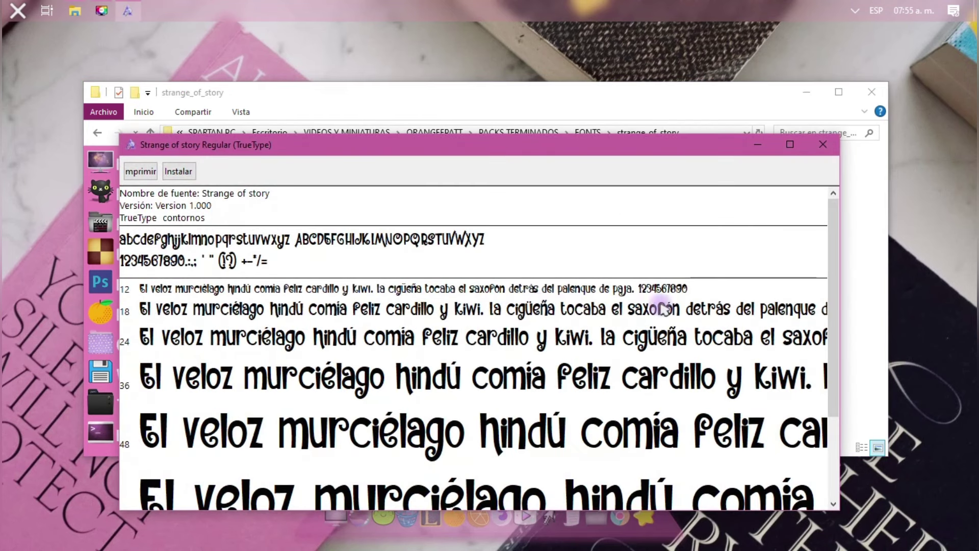
{"action": "left_click", "coordinate": [827, 147]}
{"action": "key", "text": "alt+Up"}
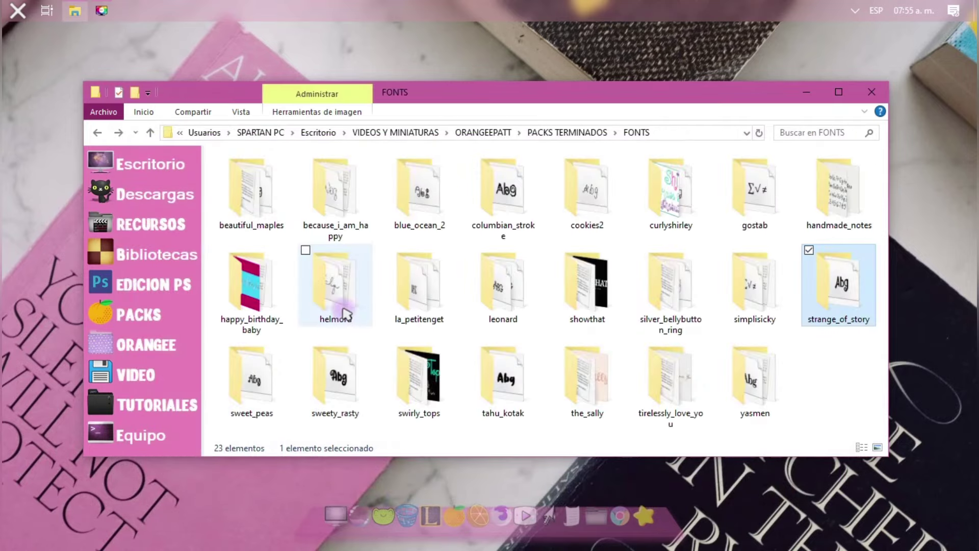
Preview the Sweet Peas font in the sweet_peas folder and return to FONTS.
{"action": "left_click", "coordinate": [245, 367]}
{"action": "double_click", "coordinate": [245, 367]}
{"action": "double_click", "coordinate": [250, 190]}
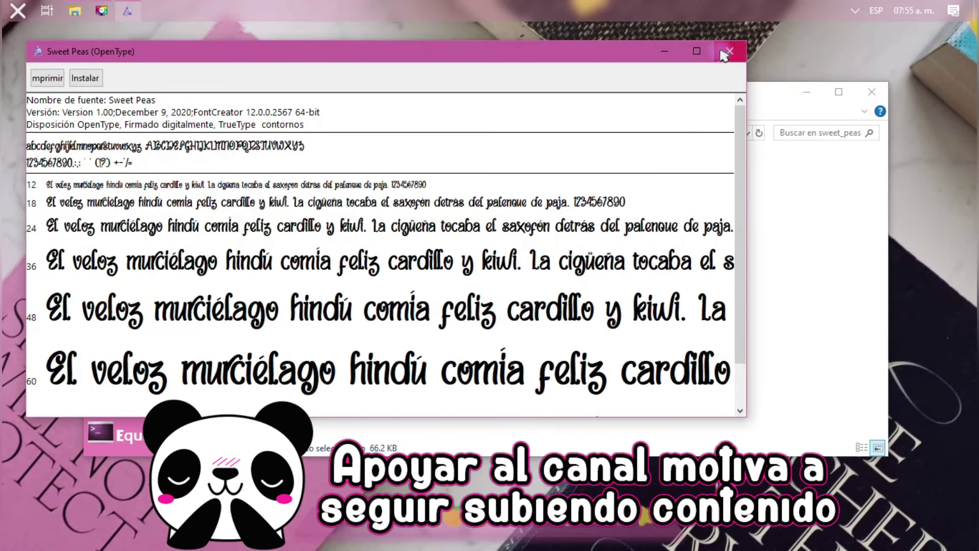
{"action": "left_click", "coordinate": [730, 51]}
{"action": "key", "text": "alt+Up"}
Preview the Sweety Rasty font in sweety_rasty and the Swirly Tops font in swirly_tops, returning to FONTS each time.
{"action": "double_click", "coordinate": [335, 352]}
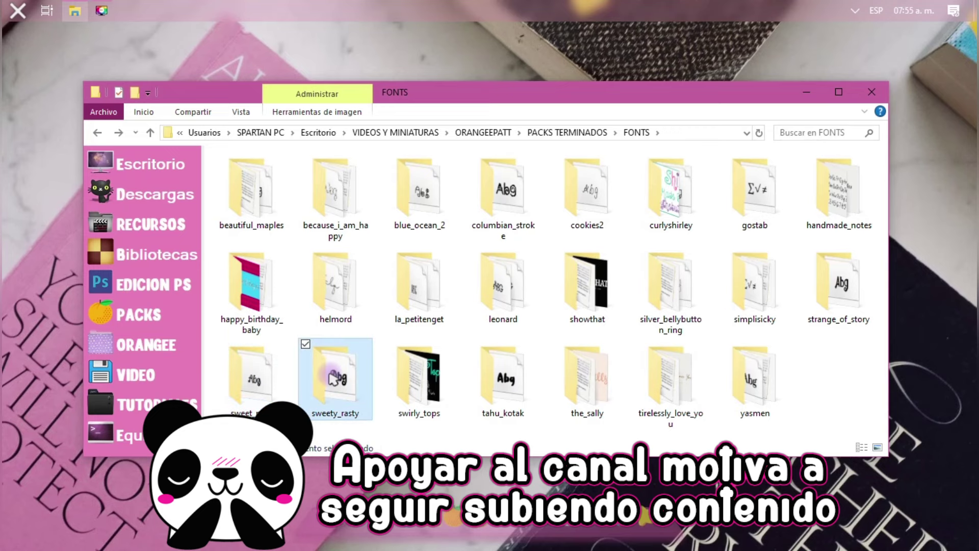
{"action": "double_click", "coordinate": [252, 190]}
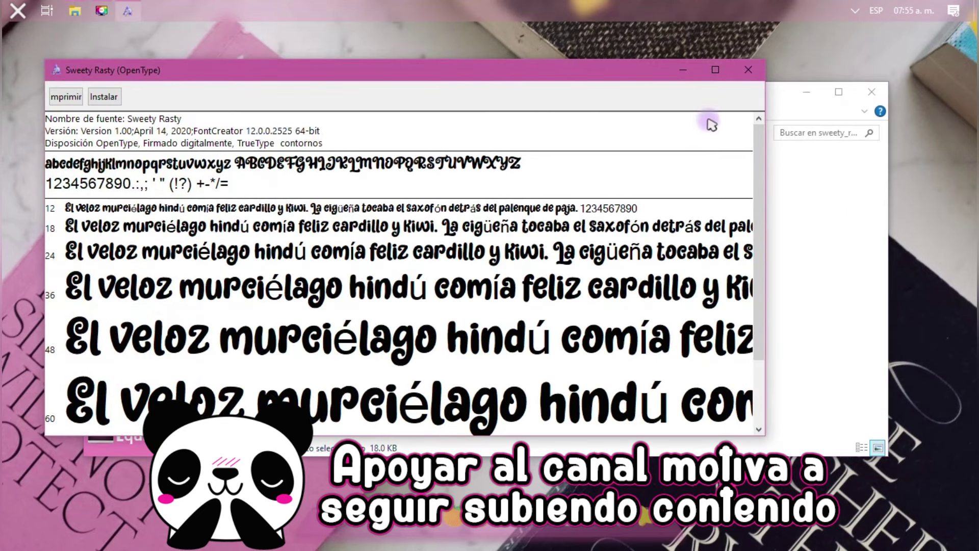
{"action": "left_click", "coordinate": [756, 75]}
{"action": "key", "text": "alt+Up"}
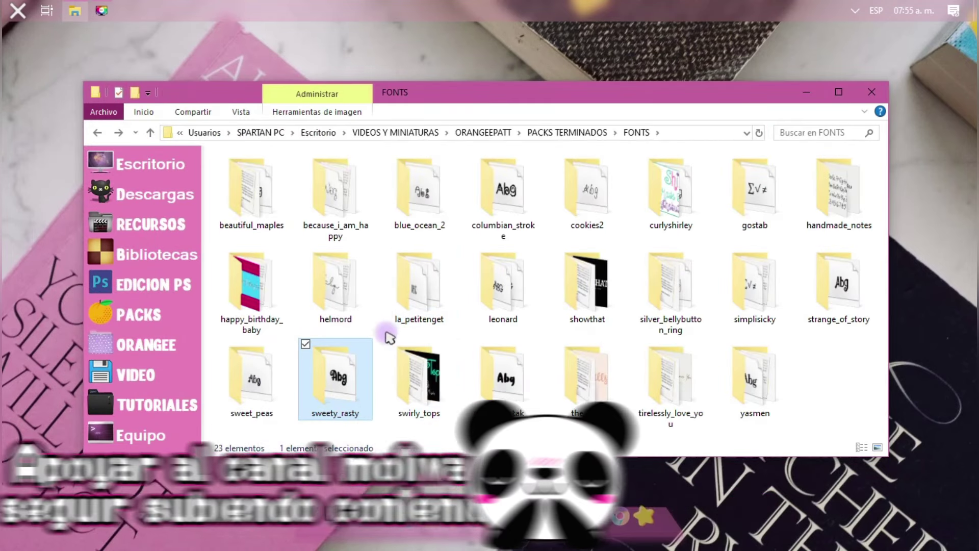
{"action": "double_click", "coordinate": [415, 347]}
{"action": "double_click", "coordinate": [316, 197]}
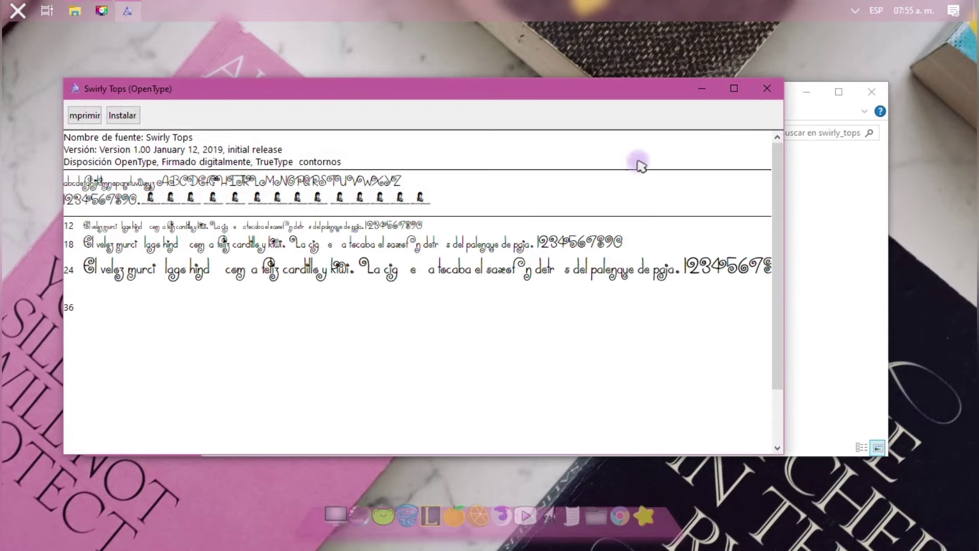
{"action": "left_click", "coordinate": [768, 90]}
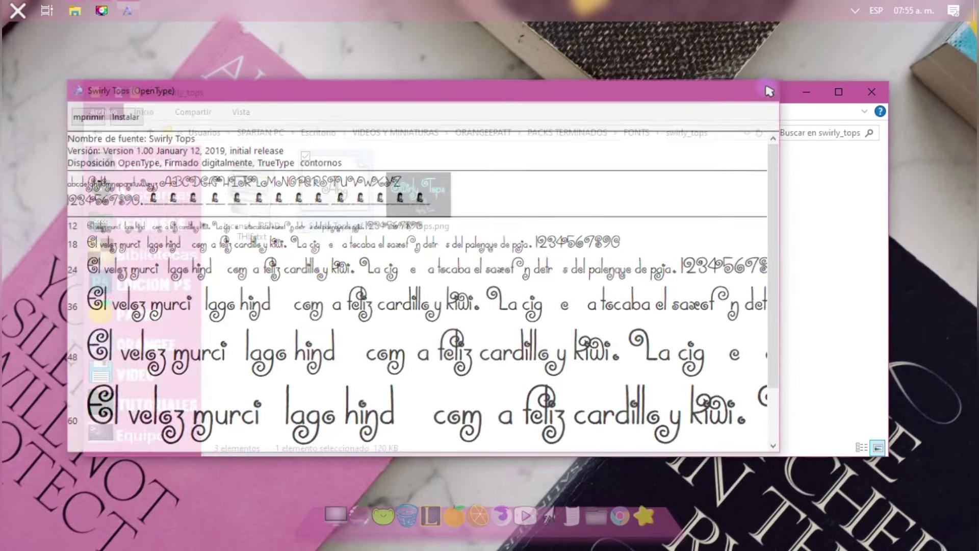
{"action": "key", "text": "alt+Up"}
Open the tahu_kotak folder, preview Tahu Kotak.otf and close the preview.
{"action": "left_click", "coordinate": [503, 357]}
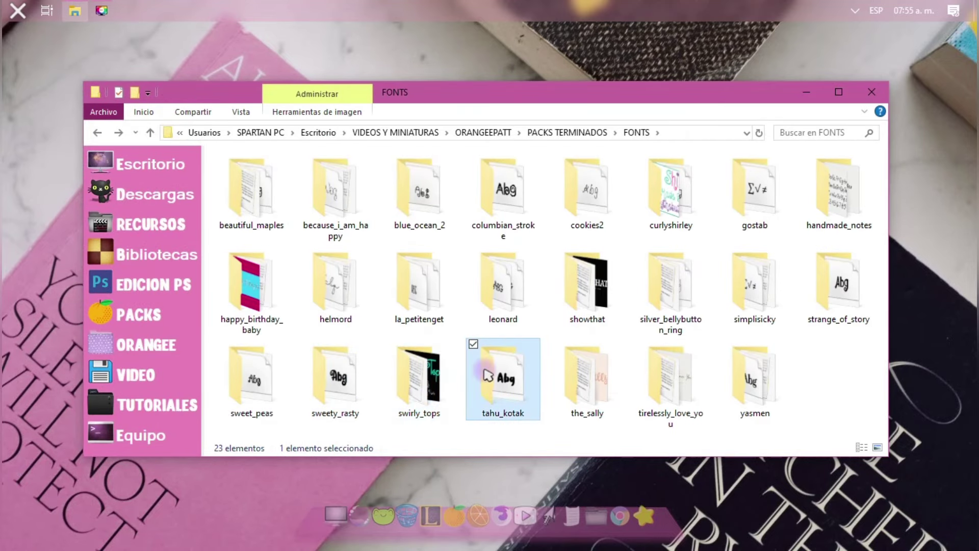
{"action": "double_click", "coordinate": [503, 357]}
{"action": "left_click", "coordinate": [244, 199]}
{"action": "double_click", "coordinate": [244, 199]}
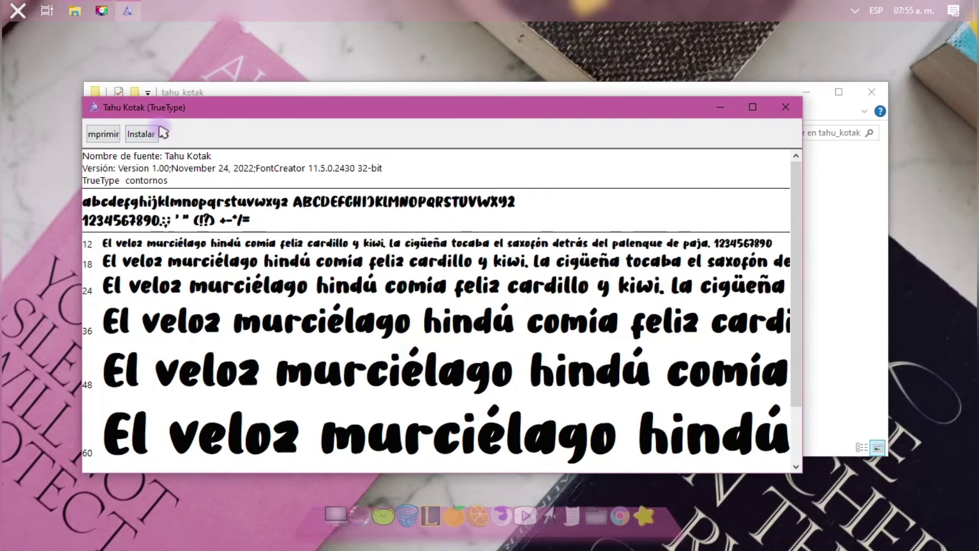
{"action": "left_click", "coordinate": [780, 116]}
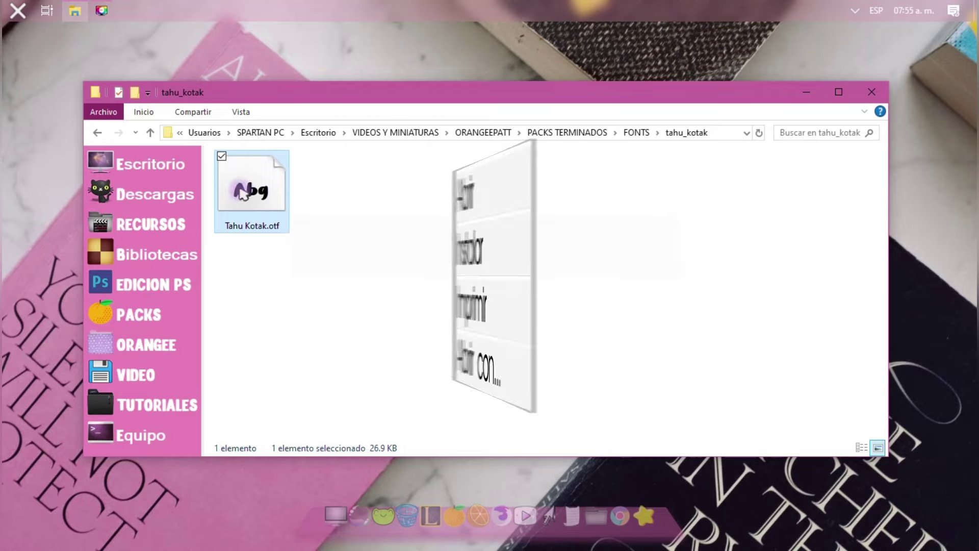
Install the Tahu Kotak.otf font and return to FONTS.
{"action": "right_click", "coordinate": [241, 193]}
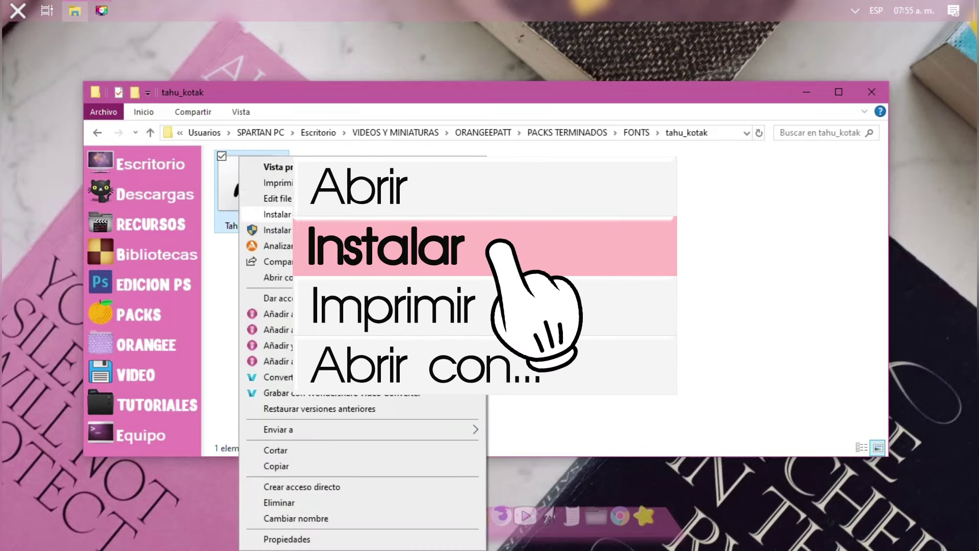
{"action": "left_click", "coordinate": [277, 215]}
{"action": "left_click", "coordinate": [97, 133]}
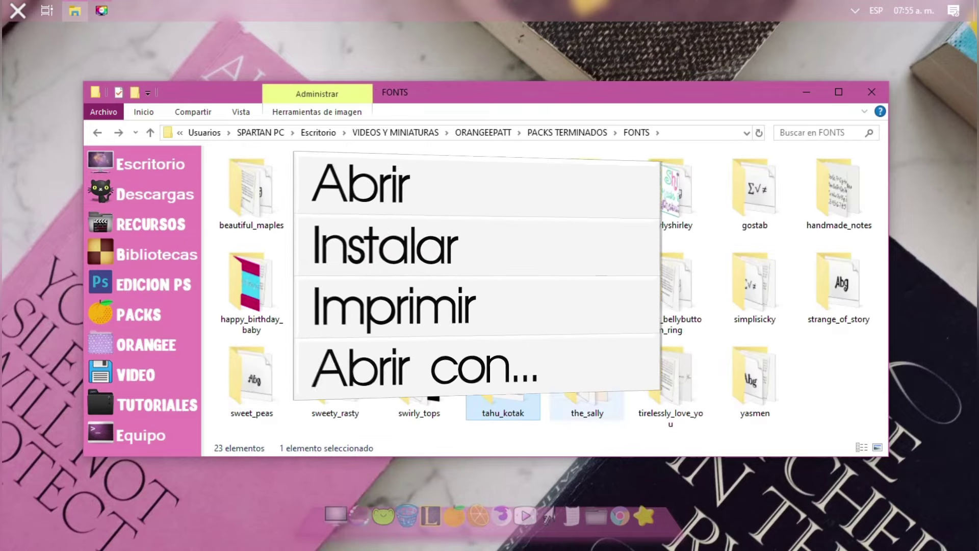
Preview The Sally.otf in the the_sally folder and return to FONTS.
{"action": "double_click", "coordinate": [595, 357]}
{"action": "left_click", "coordinate": [476, 209]}
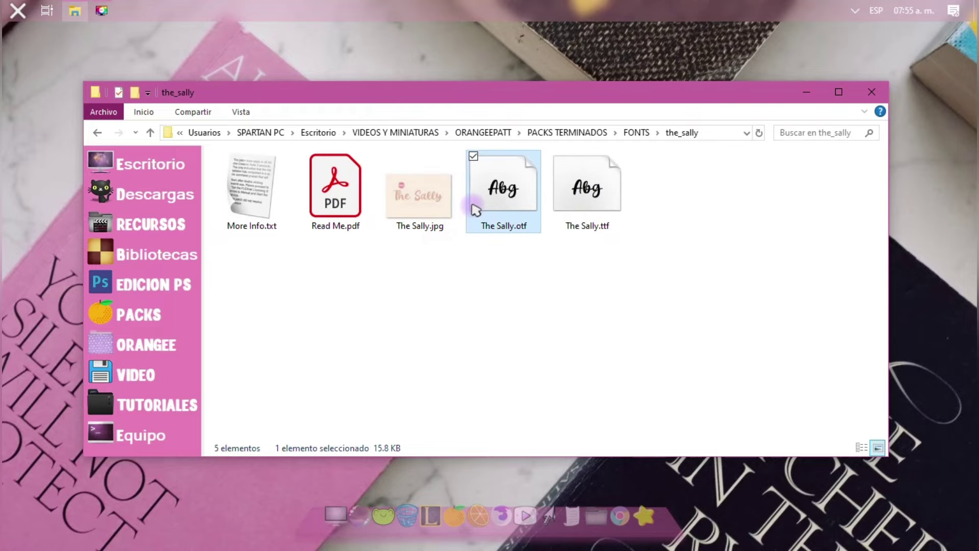
{"action": "double_click", "coordinate": [476, 209]}
{"action": "left_click", "coordinate": [804, 133]}
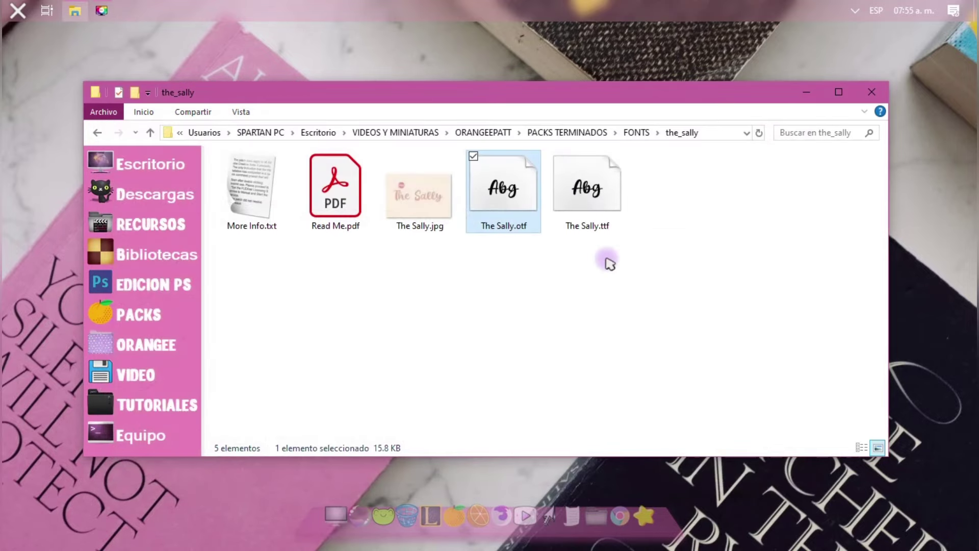
{"action": "key", "text": "alt+Left"}
Preview Tirelessly Love You.otf in the tirelessly_love_you folder and return to FONTS.
{"action": "double_click", "coordinate": [669, 383]}
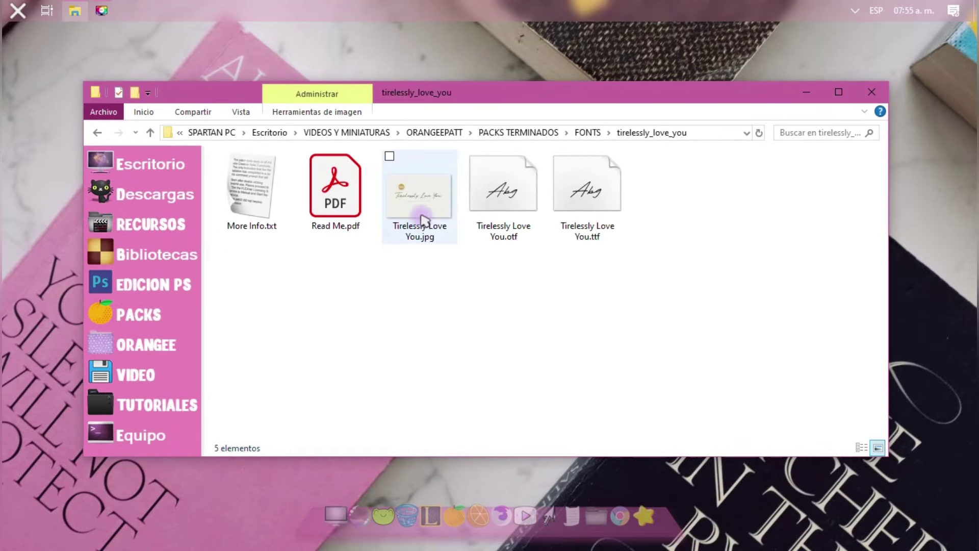
{"action": "double_click", "coordinate": [487, 201]}
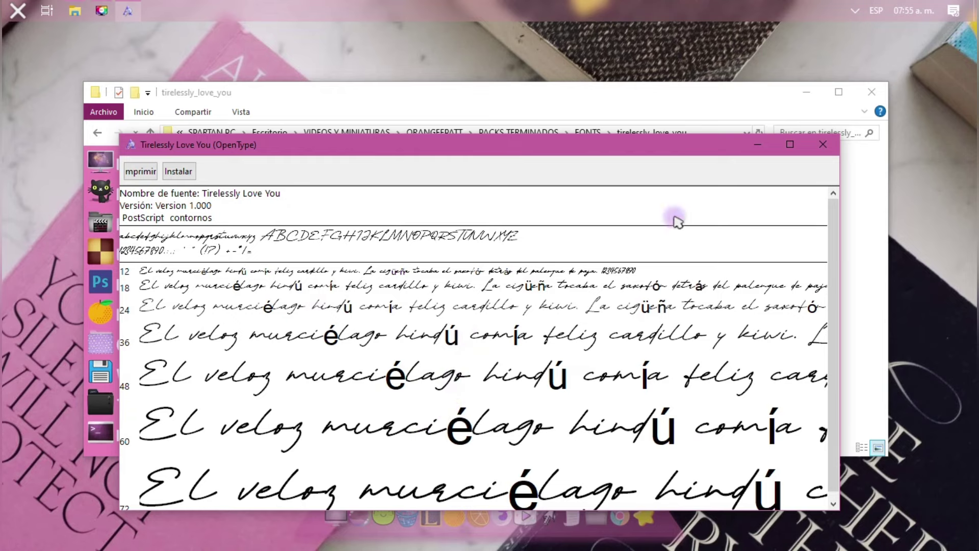
{"action": "left_click", "coordinate": [823, 147]}
{"action": "key", "text": "BackSpace"}
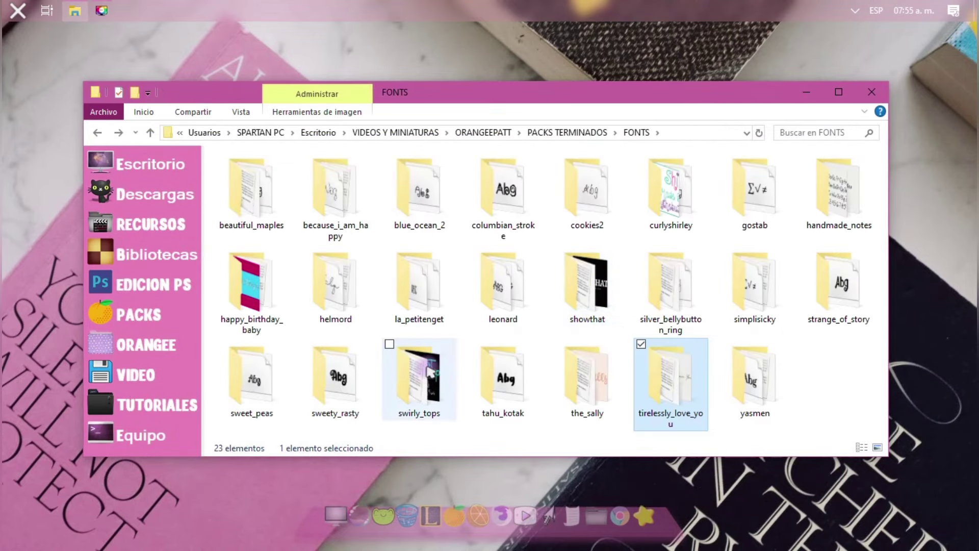
Preview the Sweety Rasty and Tahu Kotak fonts once more in their folders, returning to FONTS each time.
{"action": "double_click", "coordinate": [356, 380]}
{"action": "double_click", "coordinate": [275, 225]}
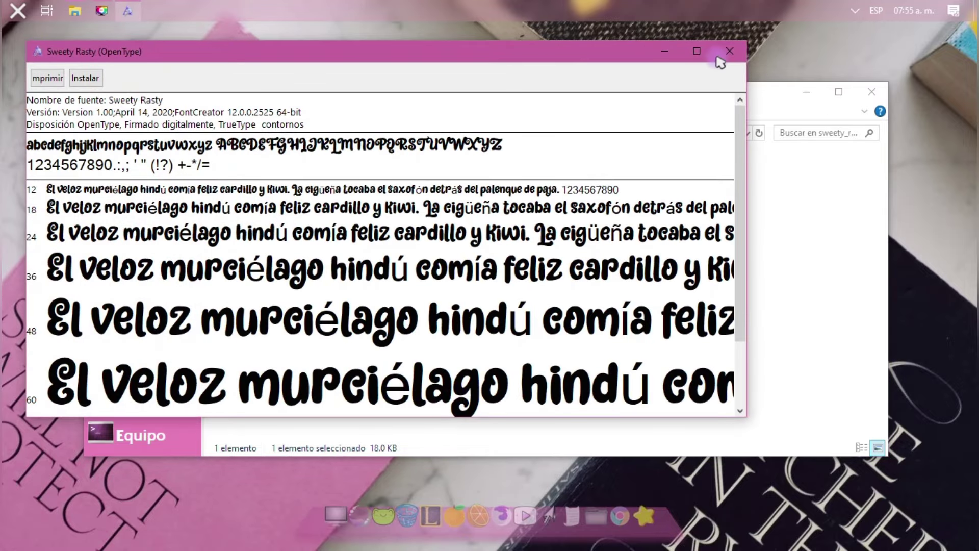
{"action": "left_click", "coordinate": [725, 54]}
{"action": "key", "text": "BackSpace"}
{"action": "double_click", "coordinate": [497, 383]}
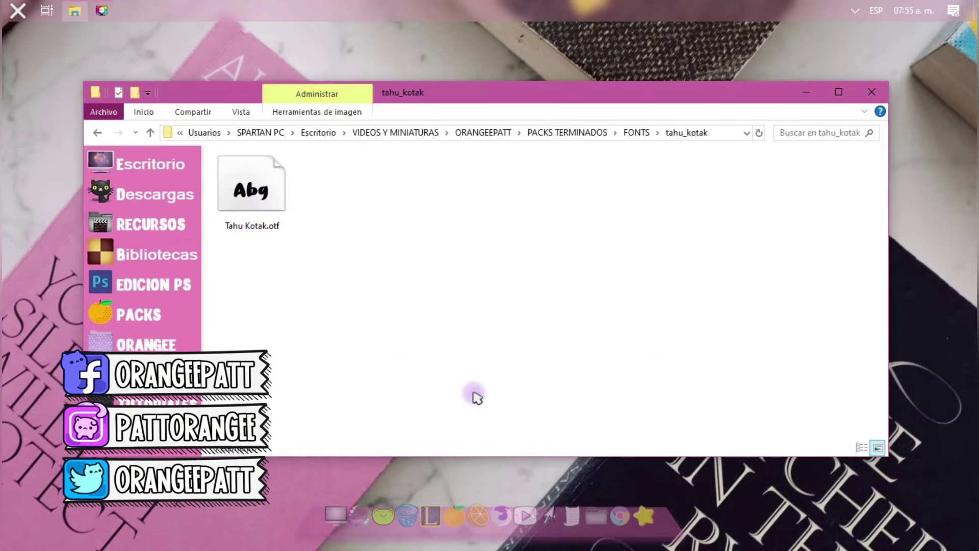
{"action": "double_click", "coordinate": [278, 186]}
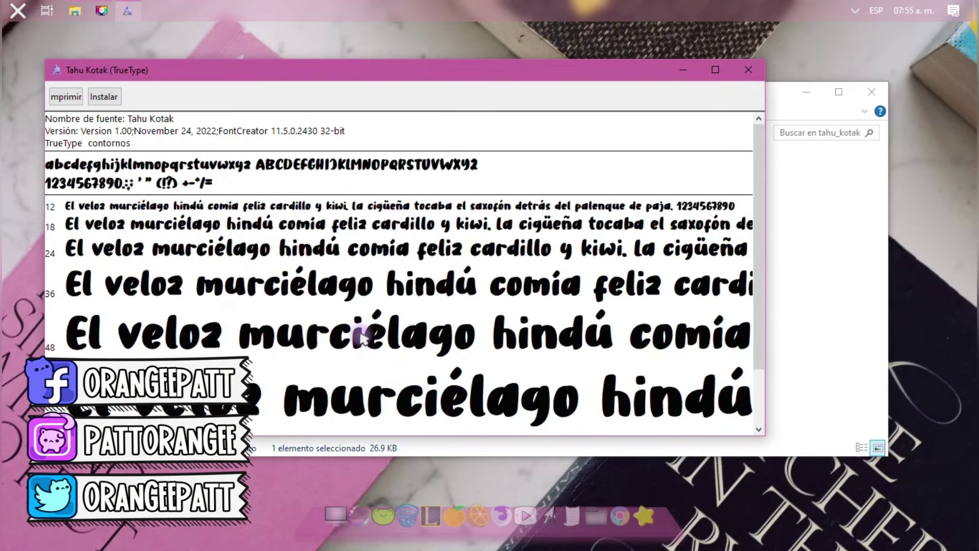
{"action": "left_click", "coordinate": [748, 77]}
{"action": "key", "text": "BackSpace"}
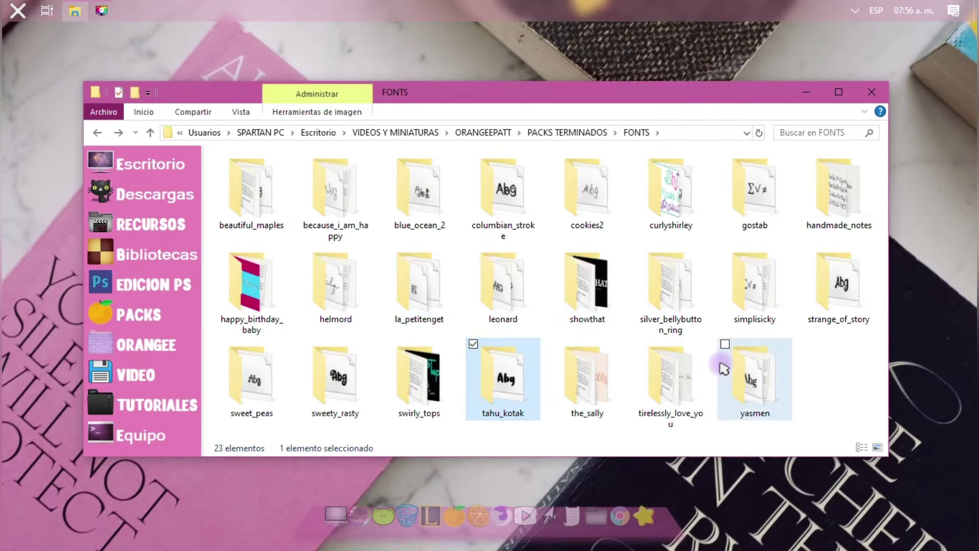
Preview the Yasmen font in the yasmen folder and return to FONTS.
{"action": "double_click", "coordinate": [724, 368]}
{"action": "double_click", "coordinate": [326, 191]}
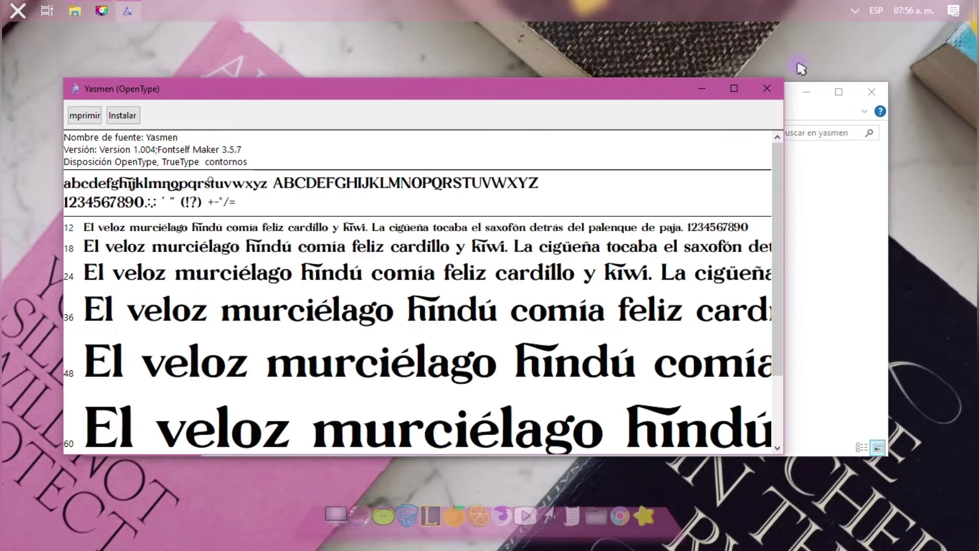
{"action": "left_click", "coordinate": [779, 93]}
{"action": "key", "text": "BackSpace"}
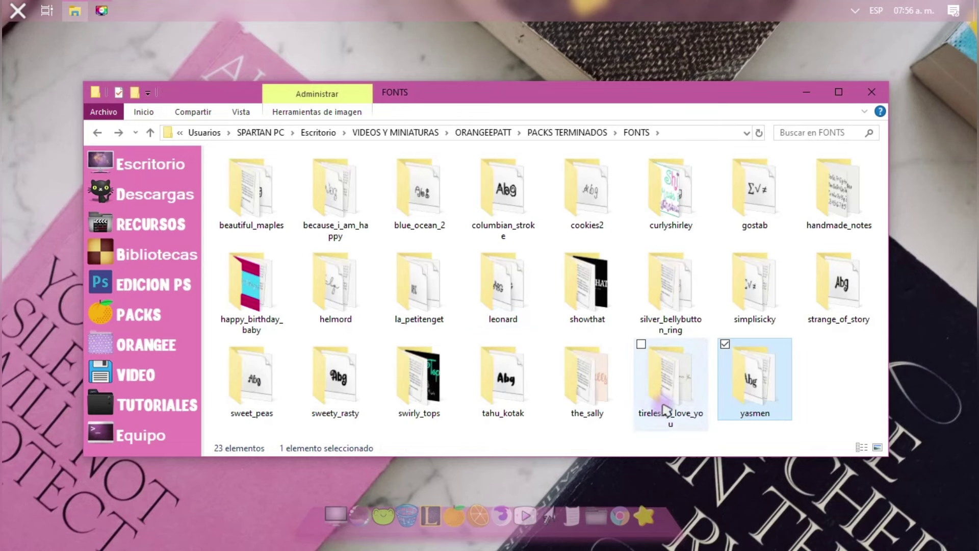
Preview Strange of story.ttf in the strange_of_story folder and close the preview.
{"action": "double_click", "coordinate": [836, 296]}
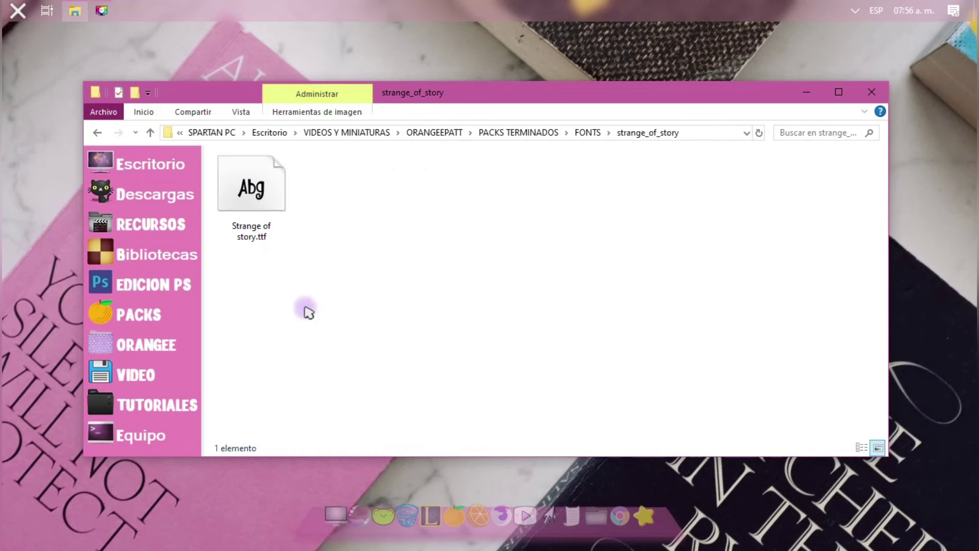
{"action": "left_click", "coordinate": [248, 188]}
{"action": "double_click", "coordinate": [270, 198]}
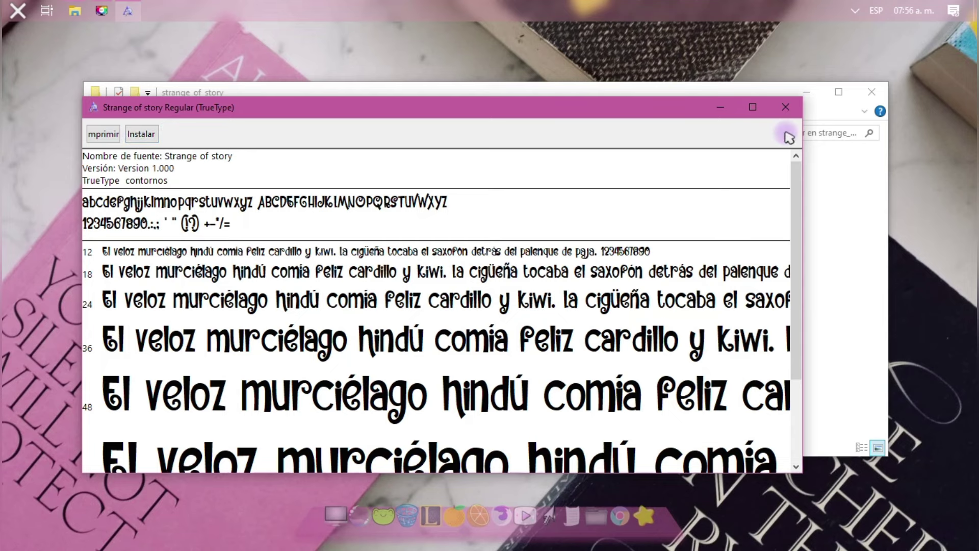
{"action": "left_click", "coordinate": [785, 107]}
Install Strange of story.ttf for the current user, replacing the installed copy, and return to the FONTS folder.
{"action": "right_click", "coordinate": [272, 185]}
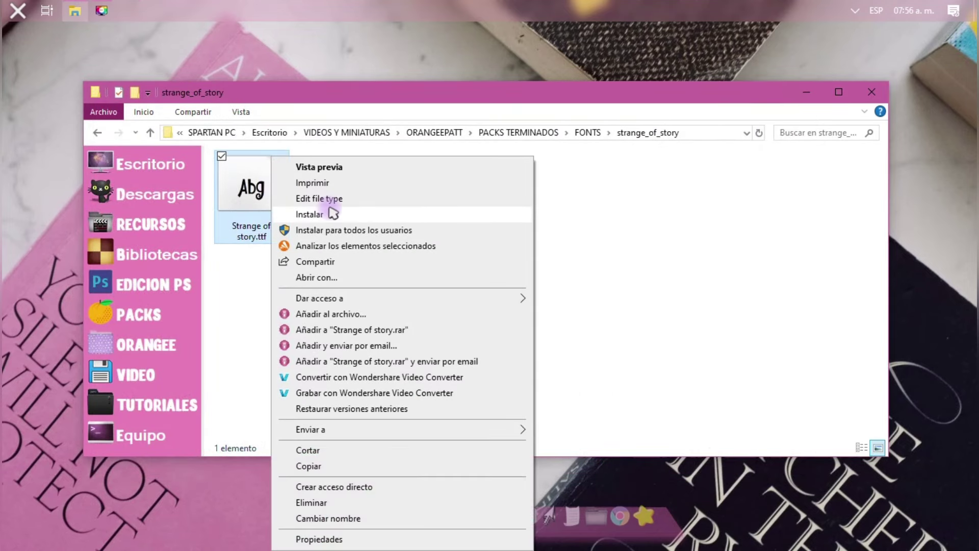
{"action": "left_click", "coordinate": [309, 214]}
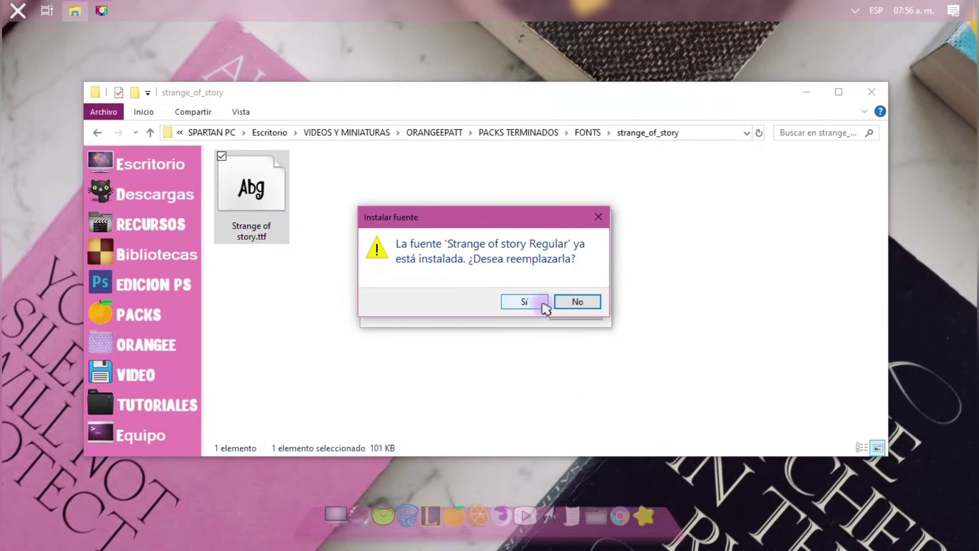
{"action": "left_click", "coordinate": [543, 303]}
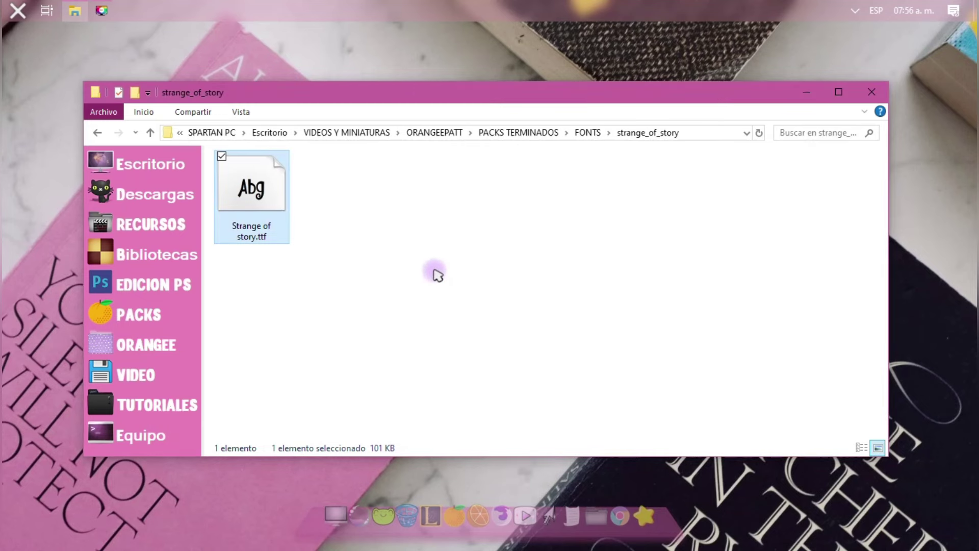
{"action": "key", "text": "BackSpace"}
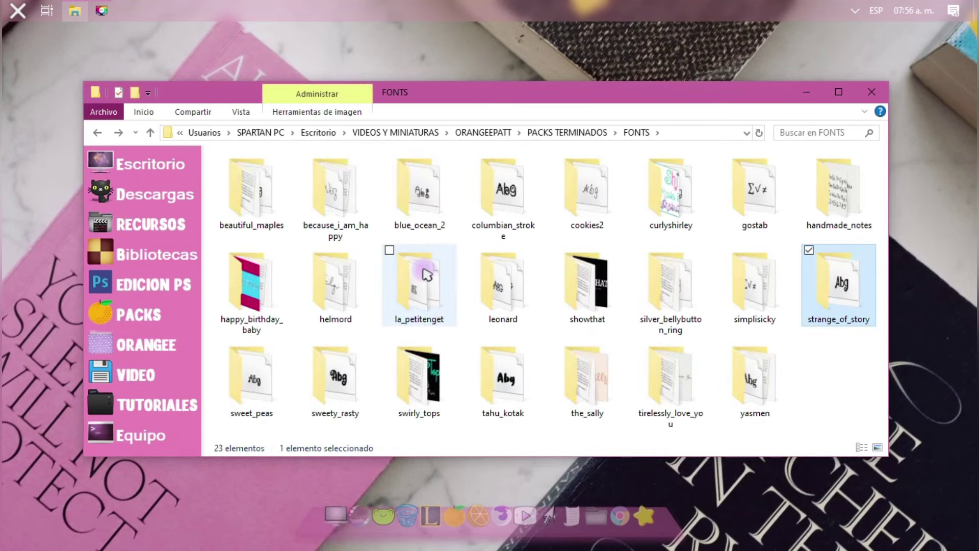
{"action": "left_click", "coordinate": [453, 242]}
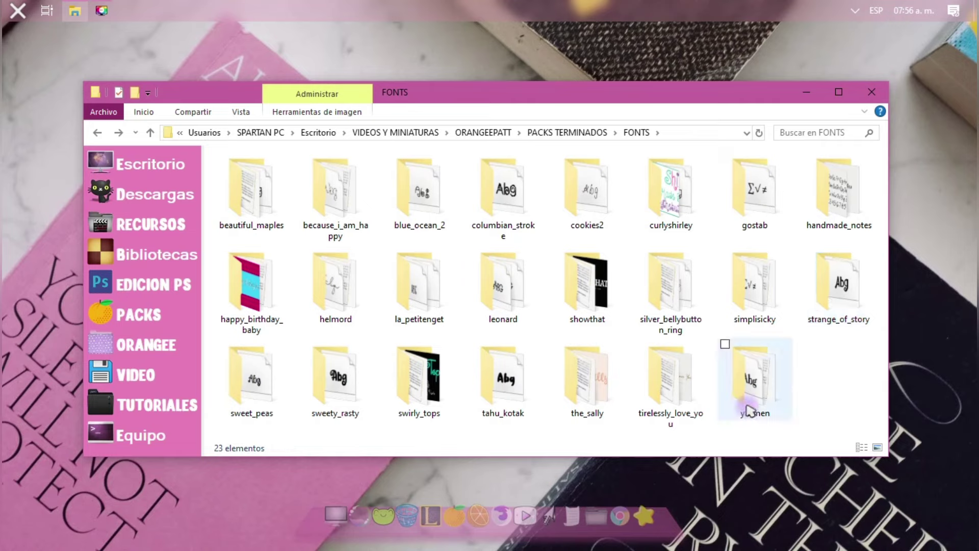
Open the system Fonts folder under Windows on Disco local (C:) in a separate window.
{"action": "left_click", "coordinate": [334, 510]}
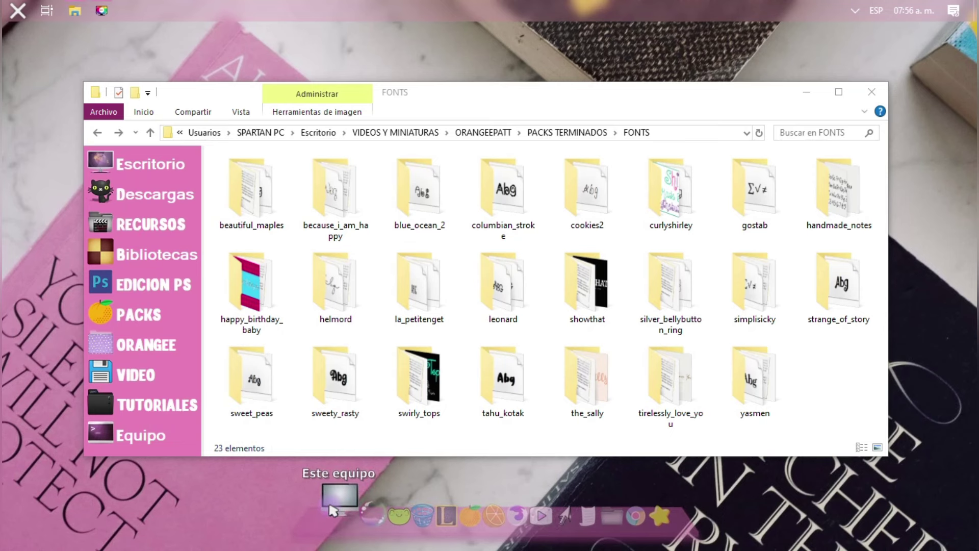
{"action": "double_click", "coordinate": [313, 357]}
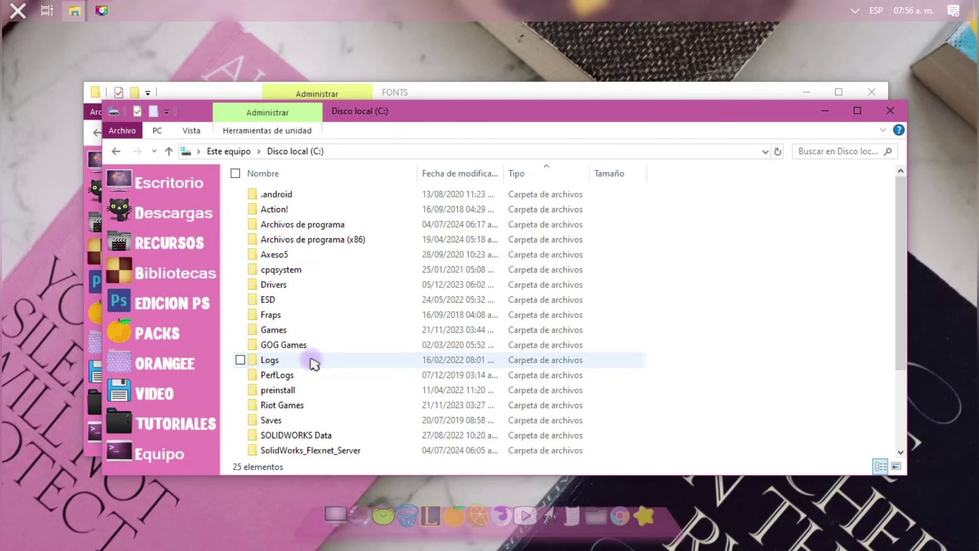
{"action": "scroll", "coordinate": [314, 370], "scroll_direction": "down", "scroll_amount": 3}
{"action": "left_click", "coordinate": [299, 407]}
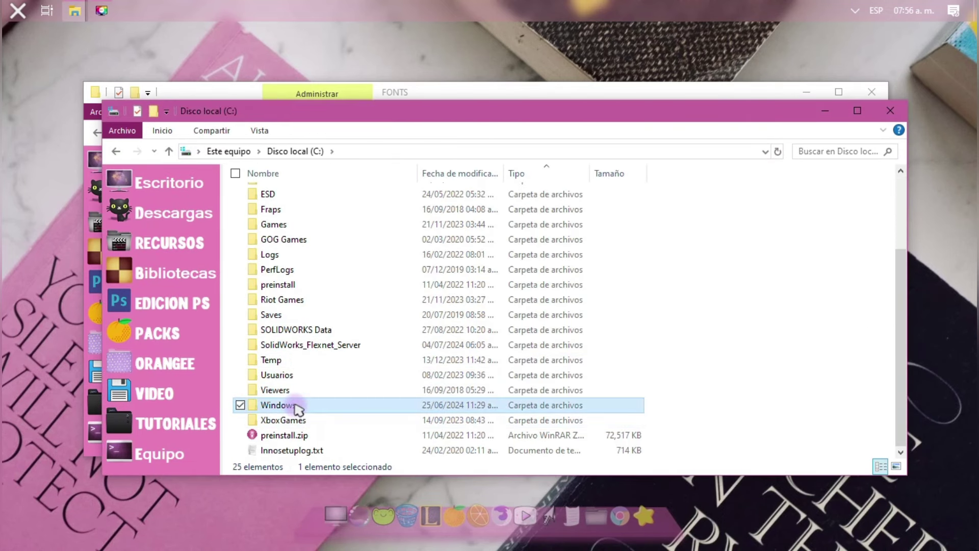
{"action": "double_click", "coordinate": [314, 406]}
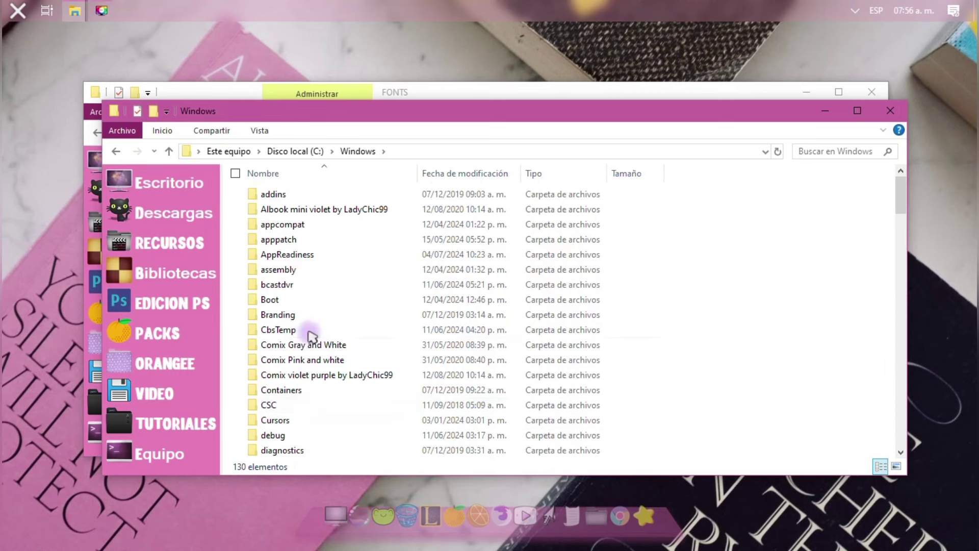
{"action": "left_click", "coordinate": [309, 327]}
{"action": "key", "text": "f"}
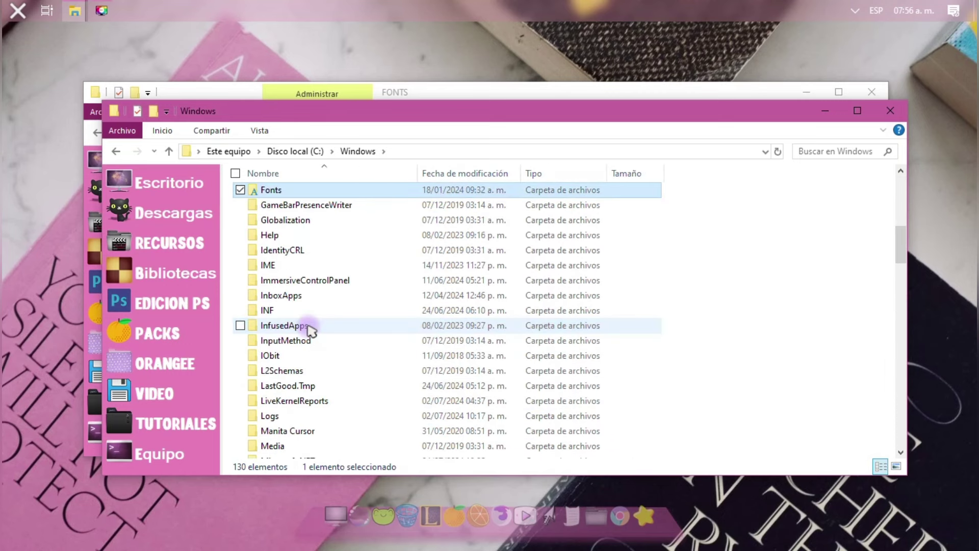
{"action": "double_click", "coordinate": [288, 191]}
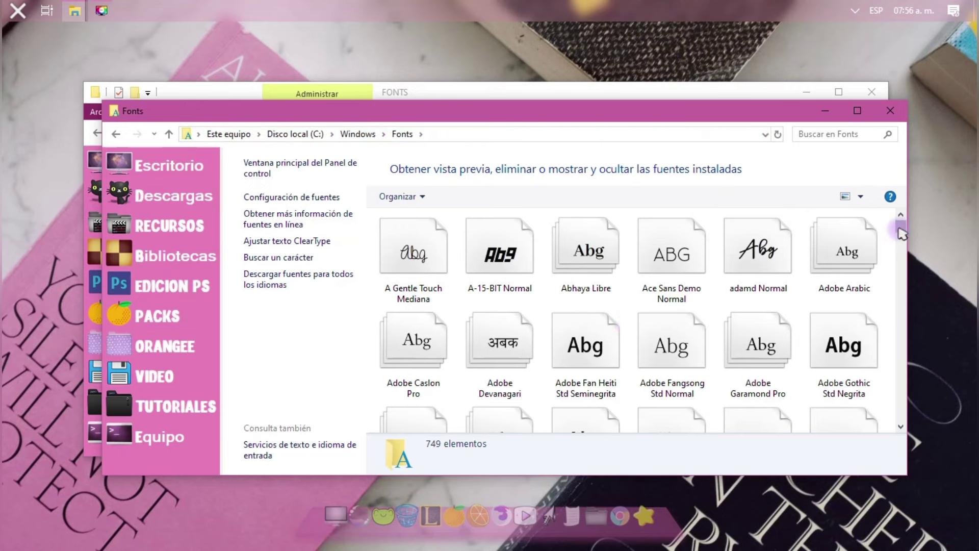
Browse the installed fonts to the ones starting with G and preview Ghost Stone Normal.
{"action": "left_click_drag", "start_coordinate": [902, 232], "coordinate": [907, 292]}
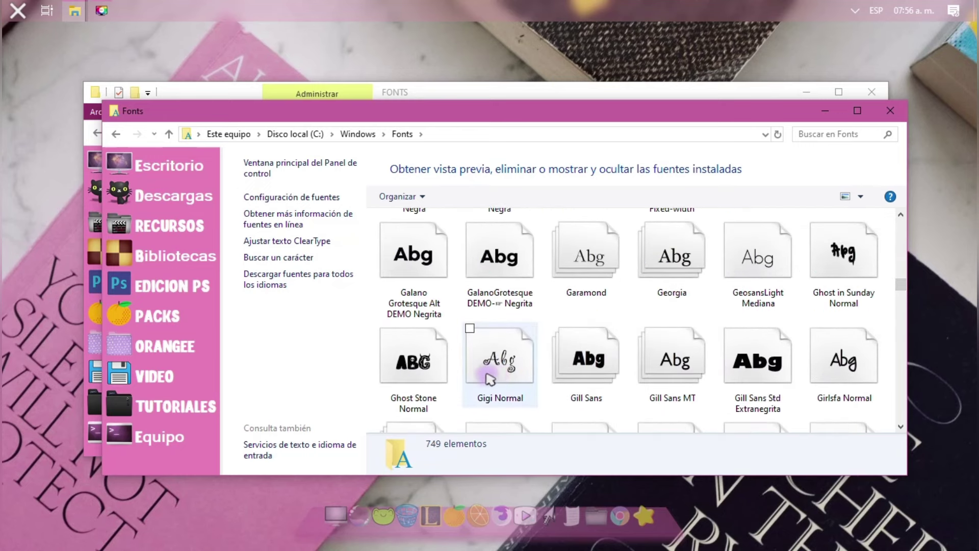
{"action": "scroll", "coordinate": [490, 380], "scroll_direction": "down", "scroll_amount": 2}
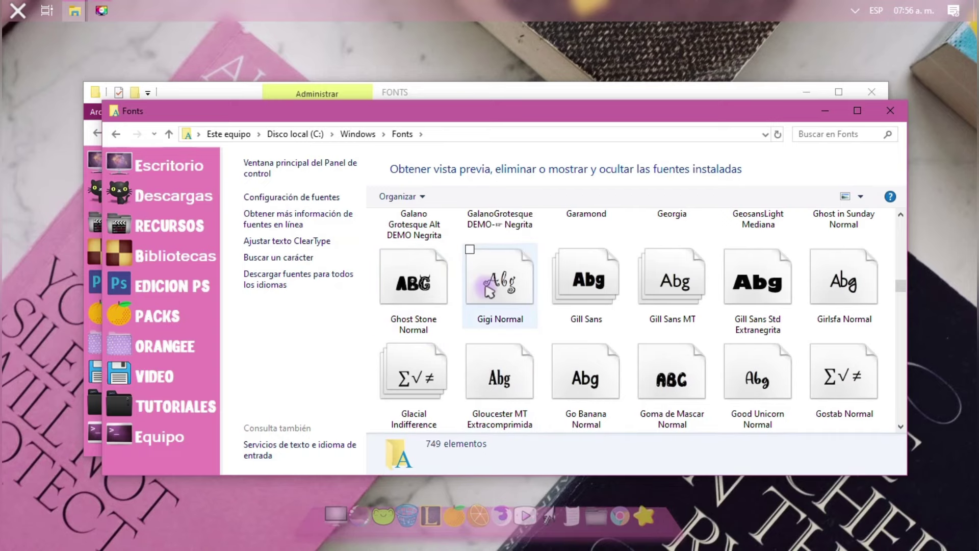
{"action": "double_click", "coordinate": [436, 286]}
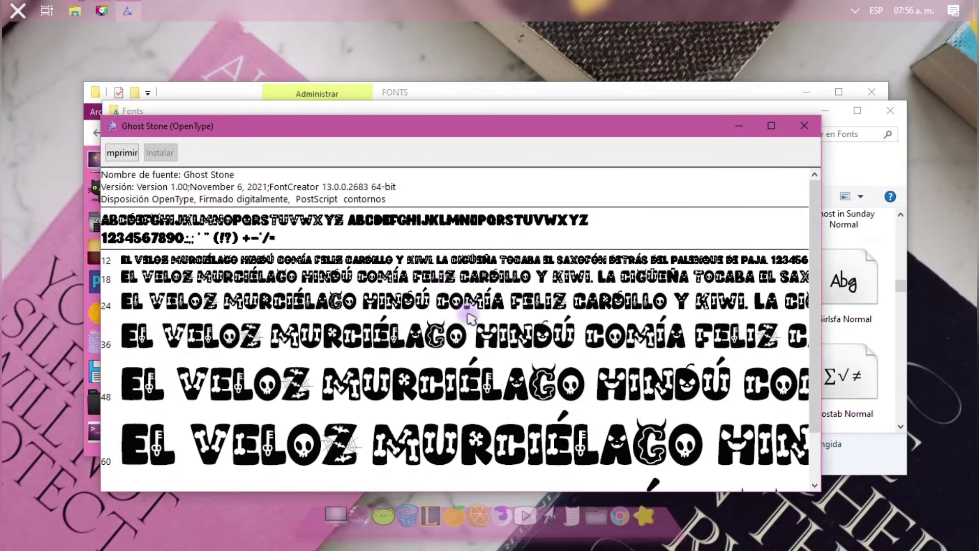
{"action": "left_click", "coordinate": [801, 127]}
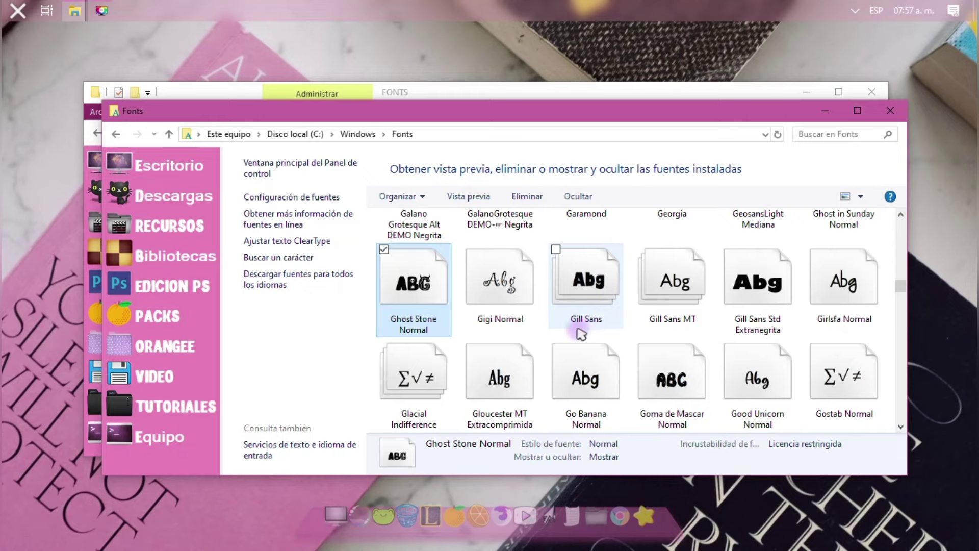
Preview the installed Insomnia Normal font and permanently delete it from the system Fonts folder.
{"action": "scroll", "coordinate": [577, 333], "scroll_direction": "down", "scroll_amount": 2}
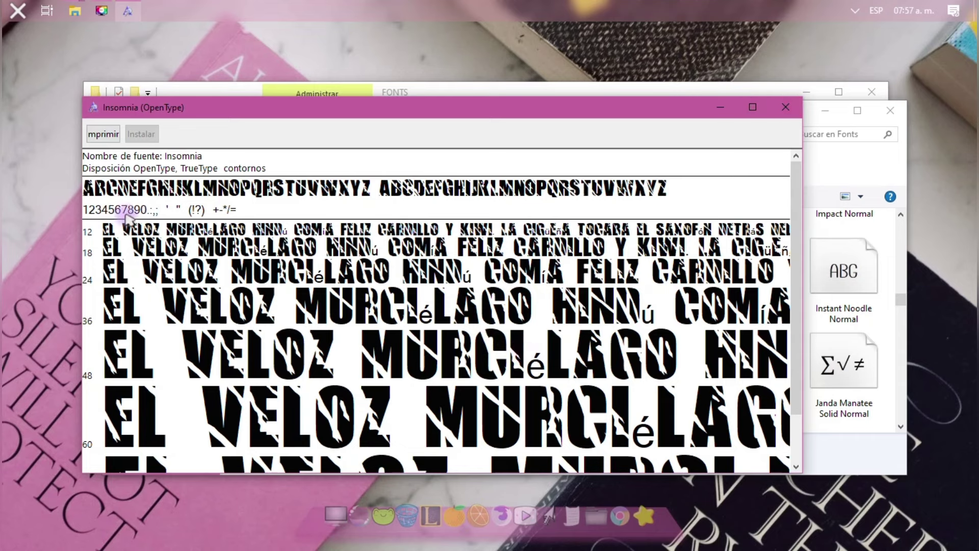
{"action": "left_click", "coordinate": [785, 107]}
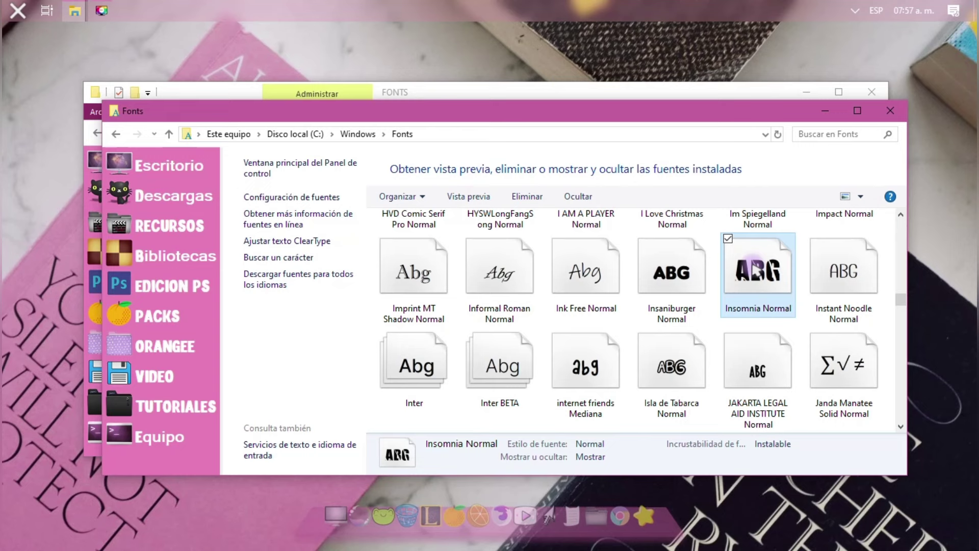
{"action": "right_click", "coordinate": [757, 273]}
{"action": "left_click", "coordinate": [773, 494]}
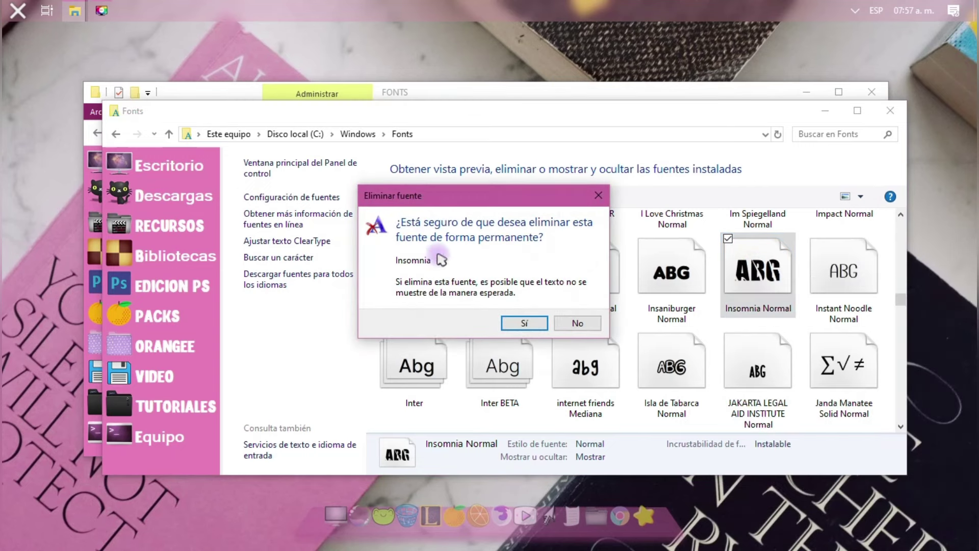
{"action": "left_click", "coordinate": [504, 327]}
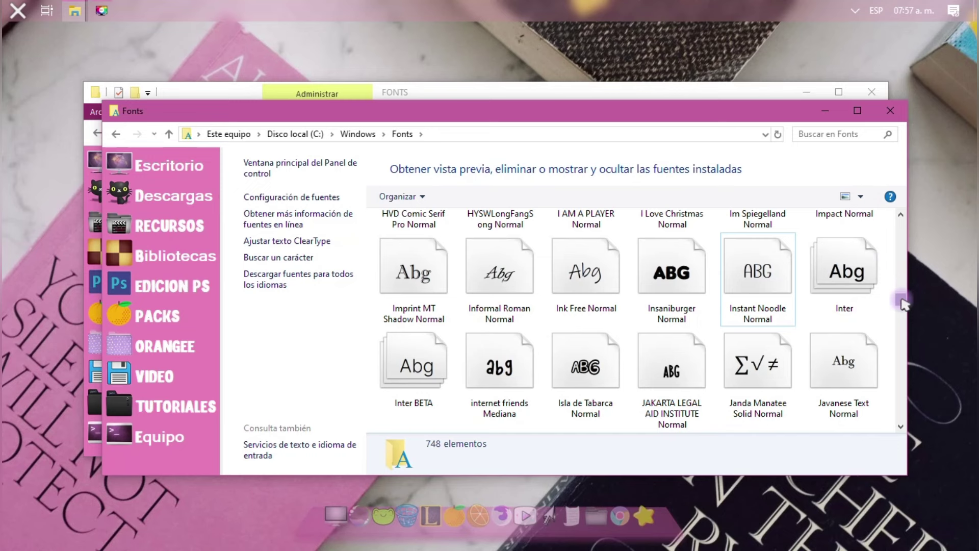
Look through the installed fonts starting with P and close the system Fonts window.
{"action": "left_click_drag", "start_coordinate": [902, 302], "coordinate": [902, 354]}
{"action": "scroll", "coordinate": [789, 339], "scroll_direction": "down", "scroll_amount": 1}
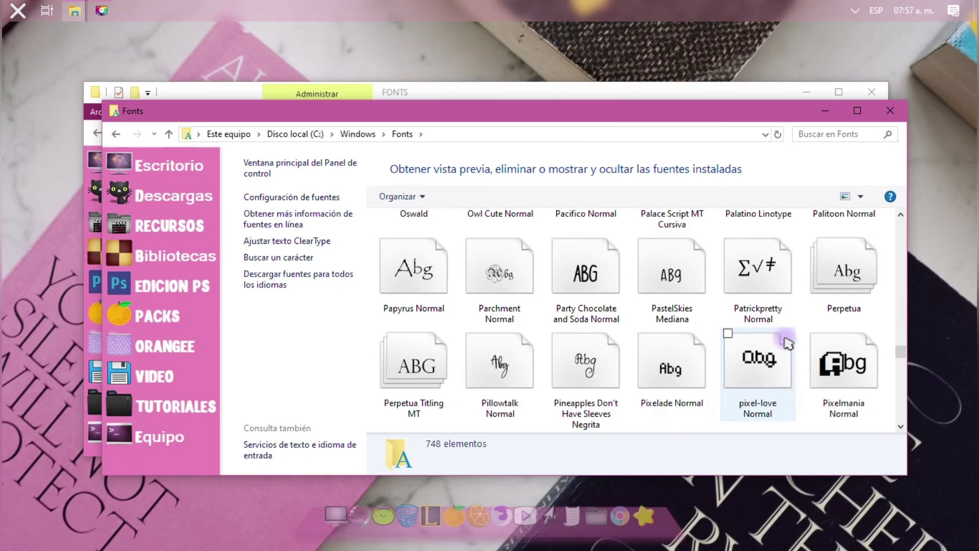
{"action": "left_click", "coordinate": [890, 111]}
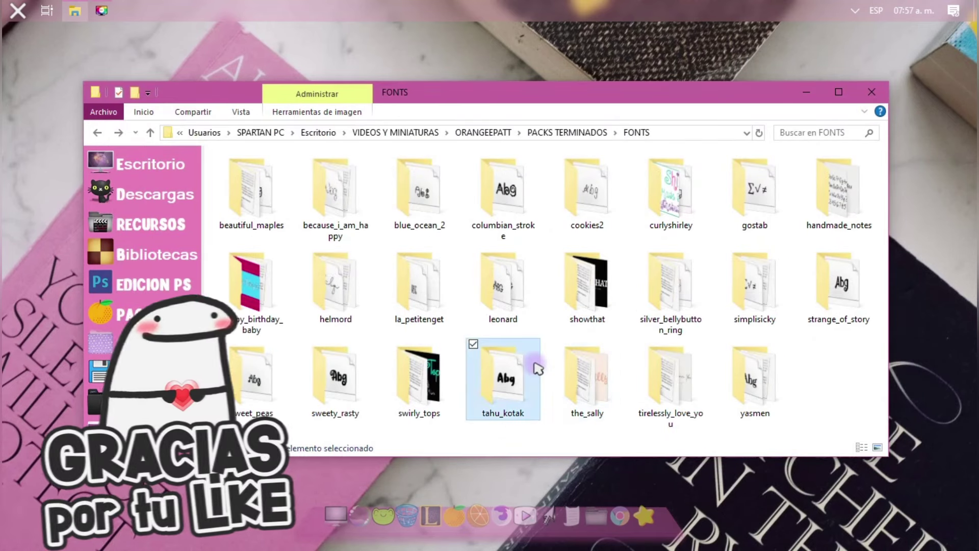
Preview the Tahu Kotak font in the tahu_kotak folder and return to FONTS with nothing selected.
{"action": "double_click", "coordinate": [503, 380]}
{"action": "double_click", "coordinate": [284, 200]}
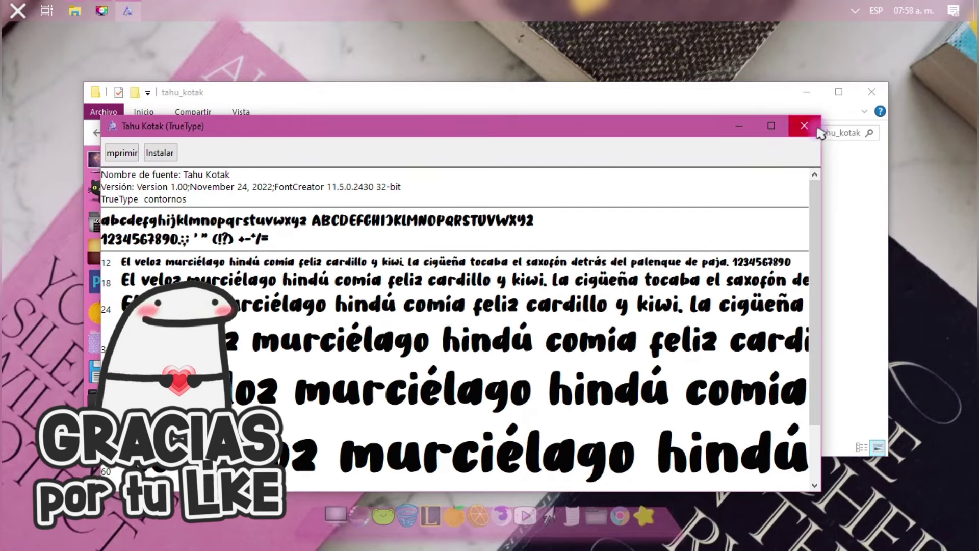
{"action": "left_click", "coordinate": [808, 128]}
{"action": "key", "text": "BackSpace"}
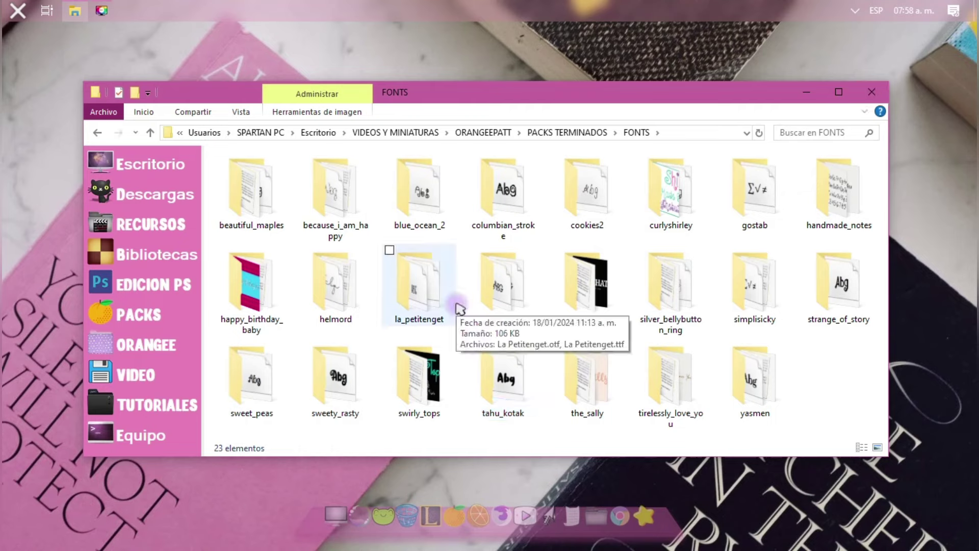
{"action": "left_click", "coordinate": [826, 374]}
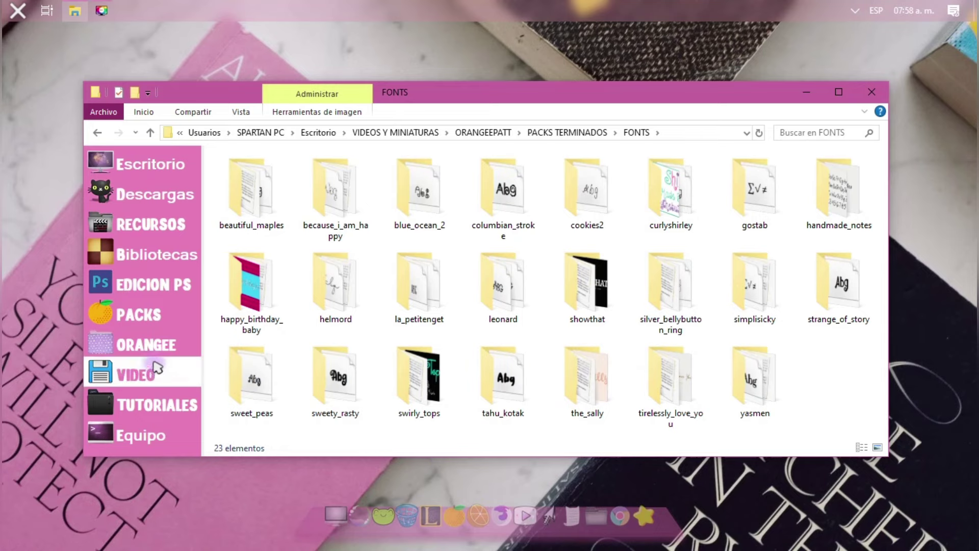
Look through the PSD thumbnail templates in EDICION PHOTOSHOP's MINIATURAS and MINIATURAS 2024 folders, then return to PACKS TERMINADOS.
{"action": "left_click", "coordinate": [183, 296]}
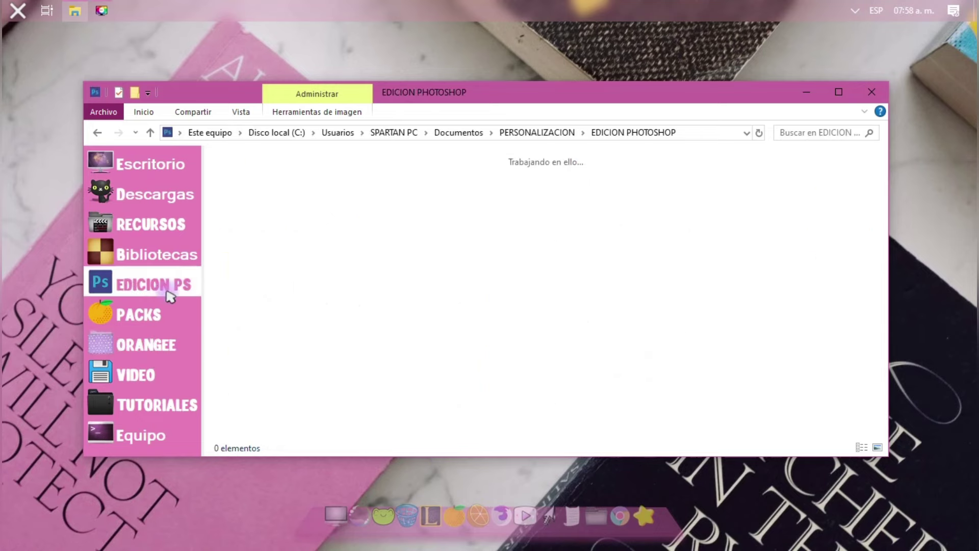
{"action": "double_click", "coordinate": [548, 186]}
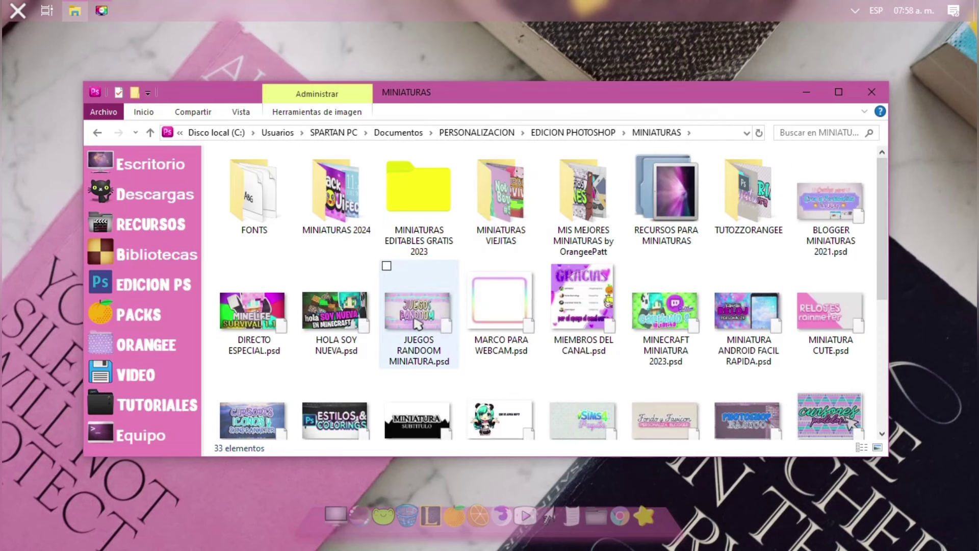
{"action": "scroll", "coordinate": [255, 312], "scroll_direction": "down", "scroll_amount": 1}
{"action": "scroll", "coordinate": [497, 369], "scroll_direction": "down", "scroll_amount": 5}
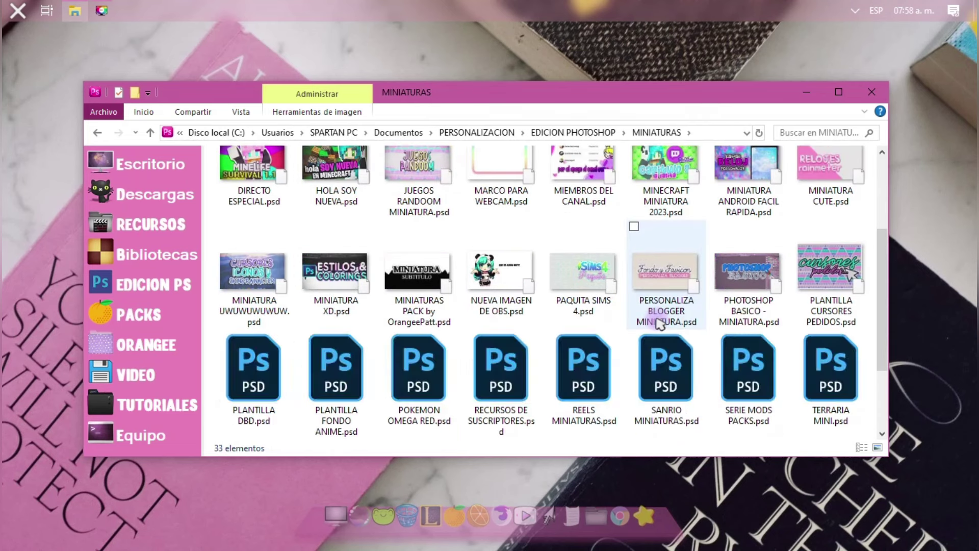
{"action": "scroll", "coordinate": [653, 311], "scroll_direction": "up", "scroll_amount": 6}
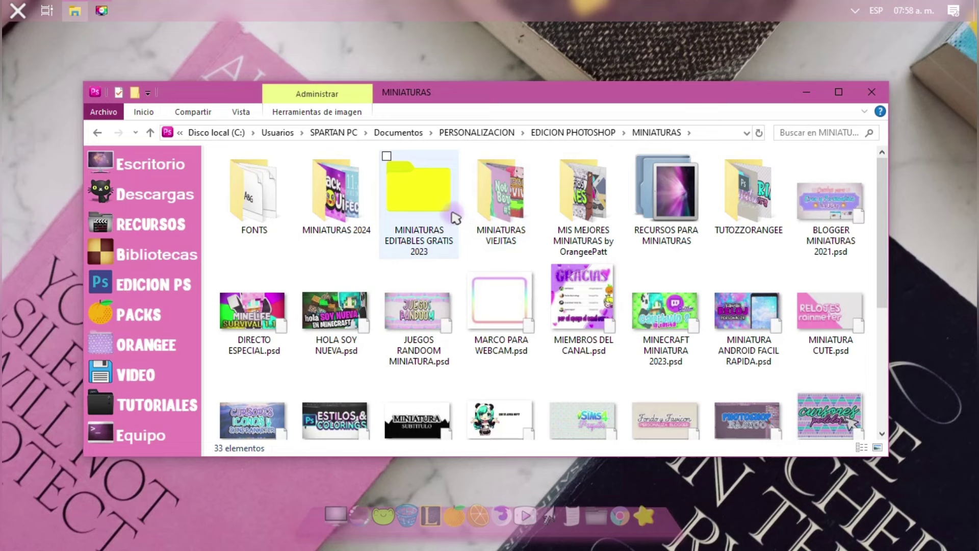
{"action": "double_click", "coordinate": [419, 204]}
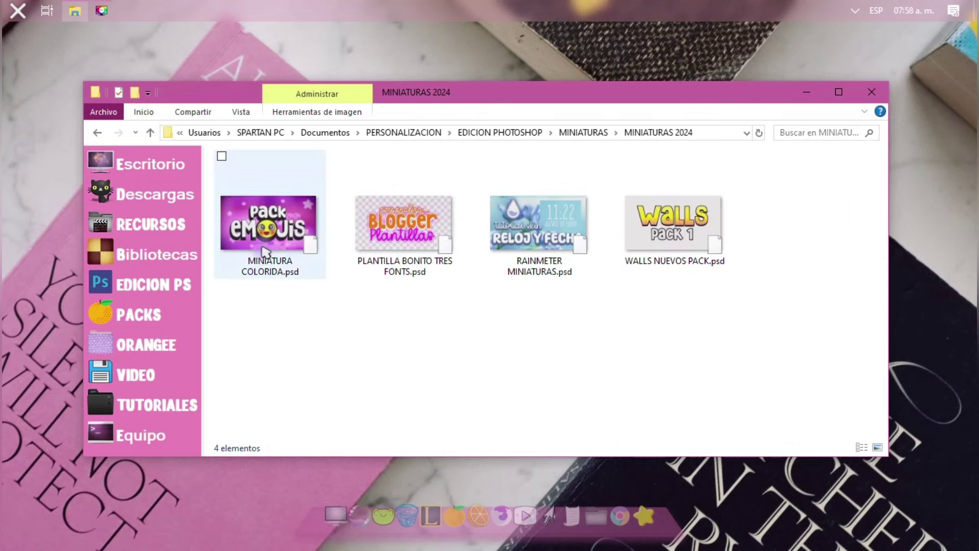
{"action": "left_click", "coordinate": [502, 293]}
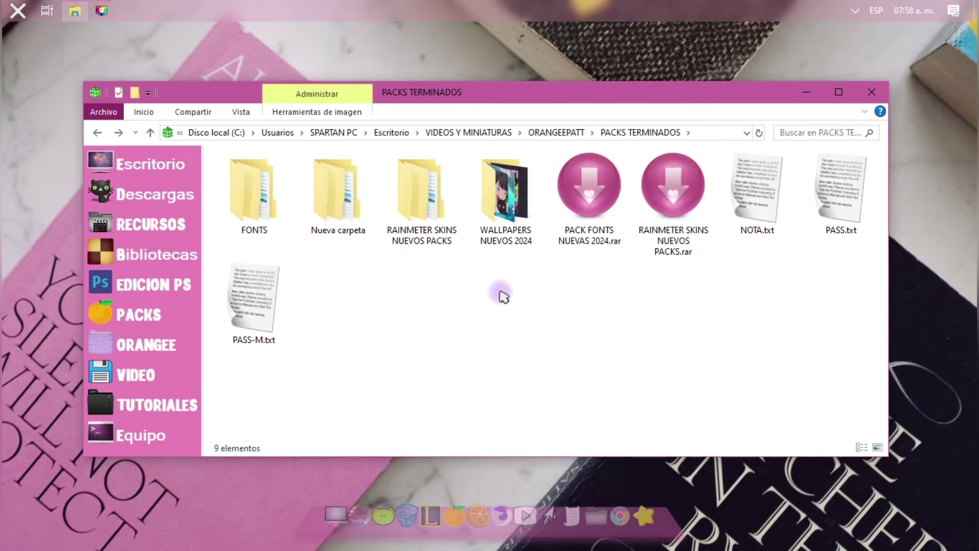
Open RAINMETER SKINS NUEVOS PACKS.rar, check the archive password in PASS.txt, and dismiss the password prompt without entering it.
{"action": "left_click", "coordinate": [657, 219]}
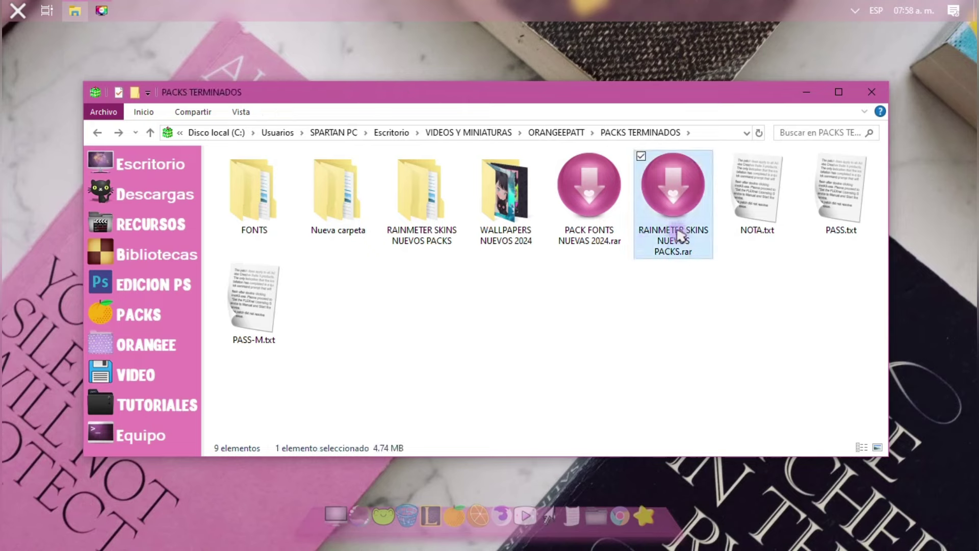
{"action": "double_click", "coordinate": [670, 199]}
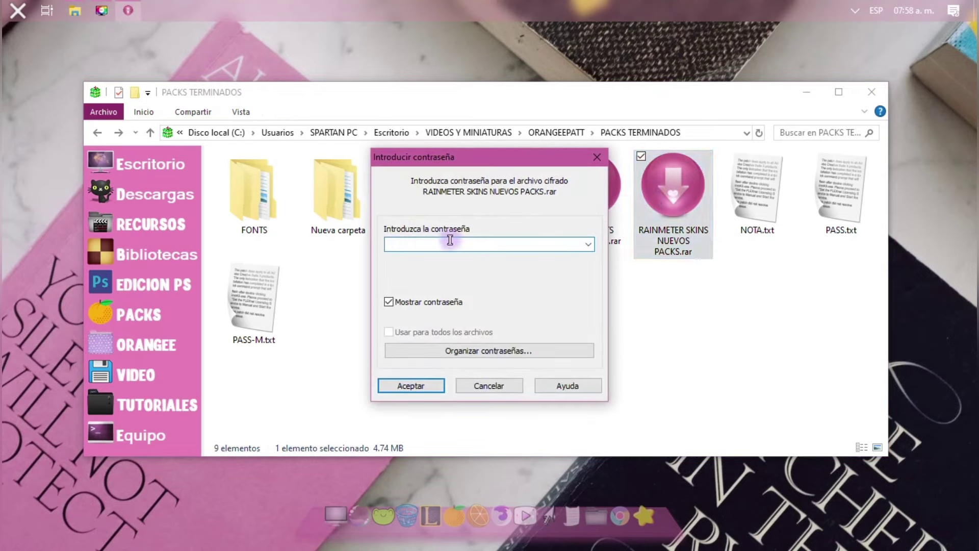
{"action": "double_click", "coordinate": [842, 192]}
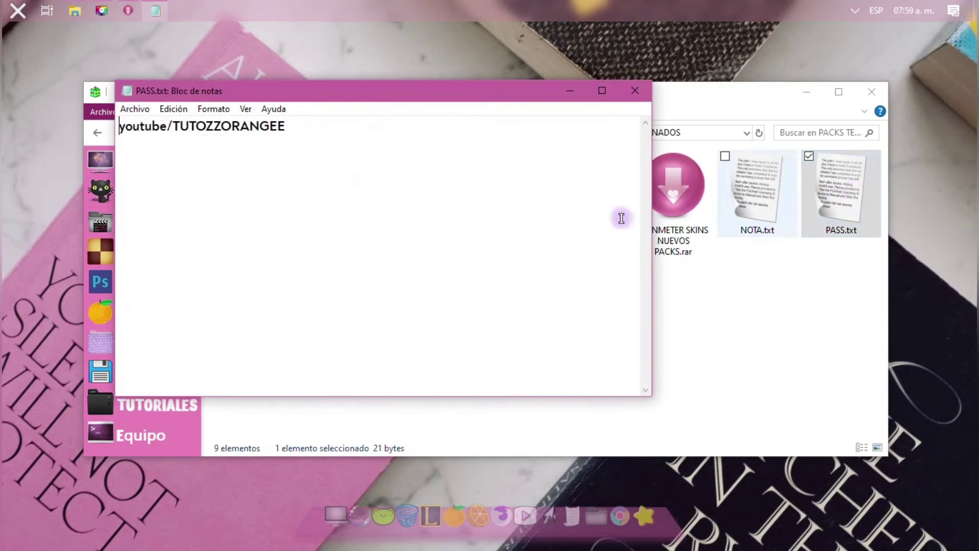
{"action": "left_click", "coordinate": [635, 90]}
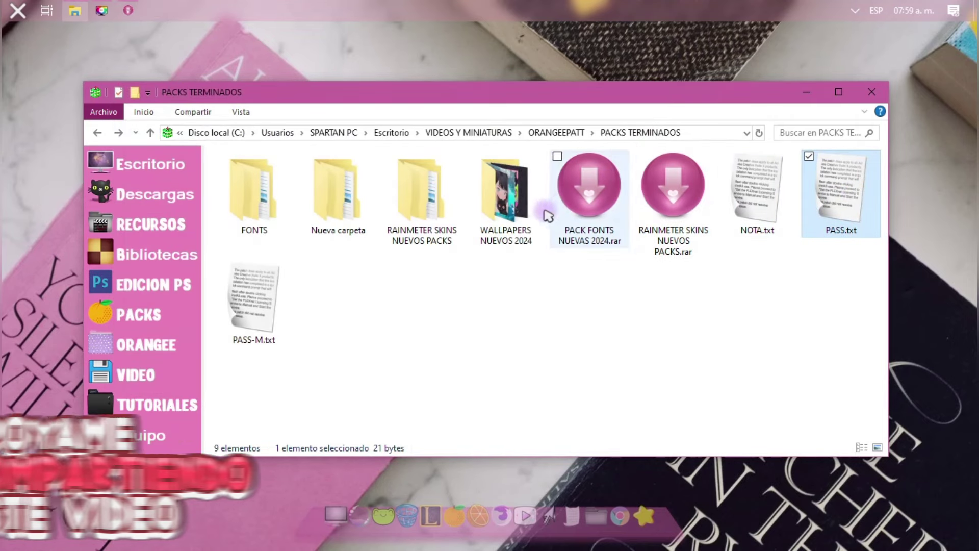
{"action": "left_click", "coordinate": [128, 10]}
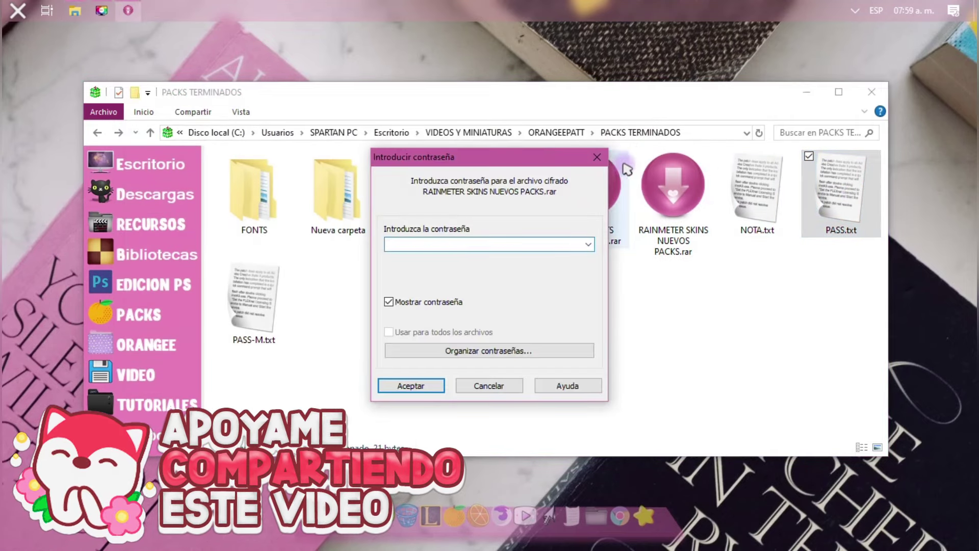
{"action": "left_click", "coordinate": [598, 158]}
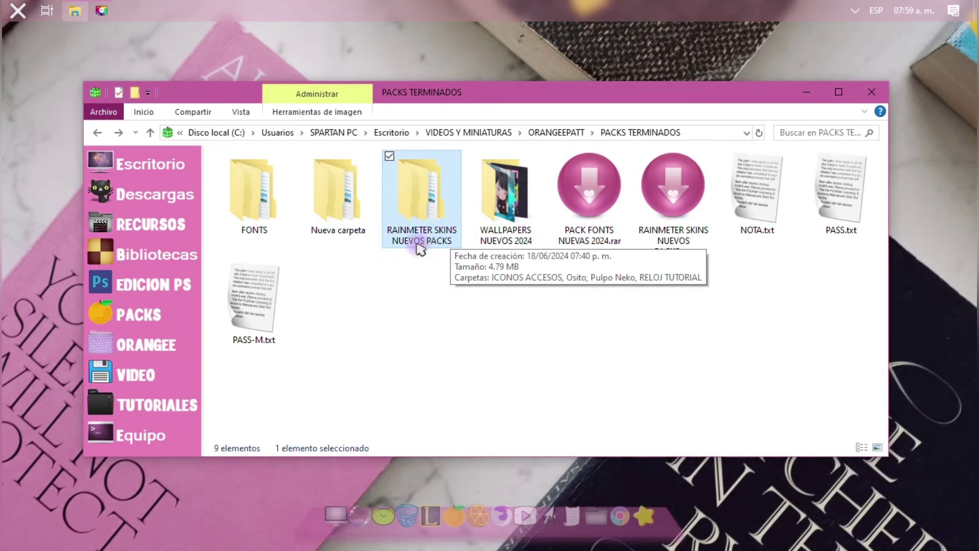
Open the RAINMETER SKINS NUEVOS PACKS folder and point out its ICONOS ACCESOS, Osito, Pulpo Neko and RELOJ TUTORIAL folders.
{"action": "double_click", "coordinate": [422, 211]}
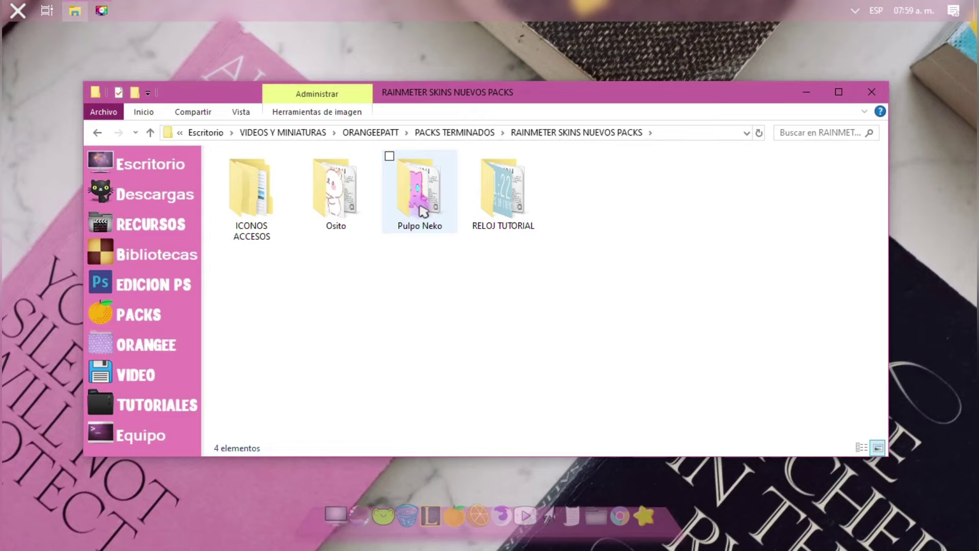
{"action": "left_click_drag", "start_coordinate": [245, 288], "coordinate": [226, 160]}
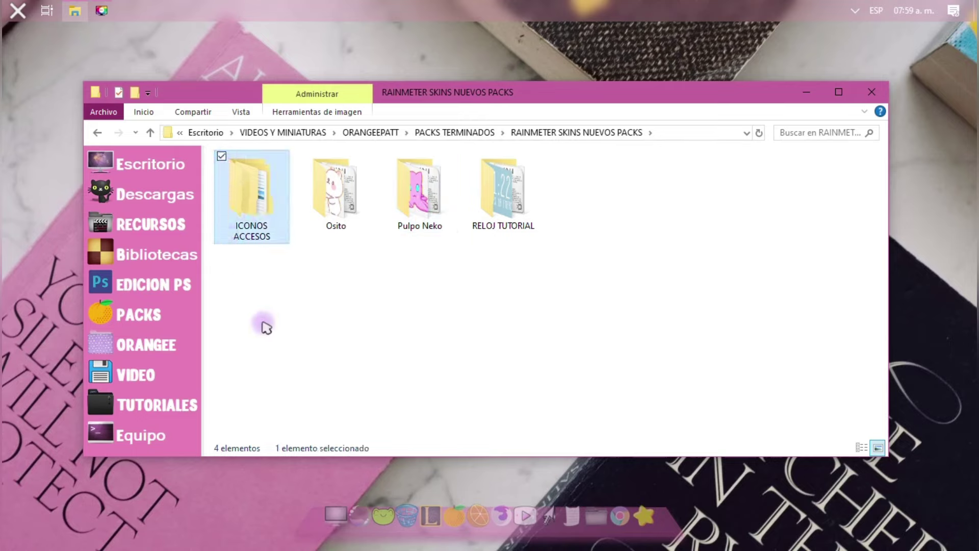
{"action": "left_click_drag", "start_coordinate": [326, 268], "coordinate": [338, 230]}
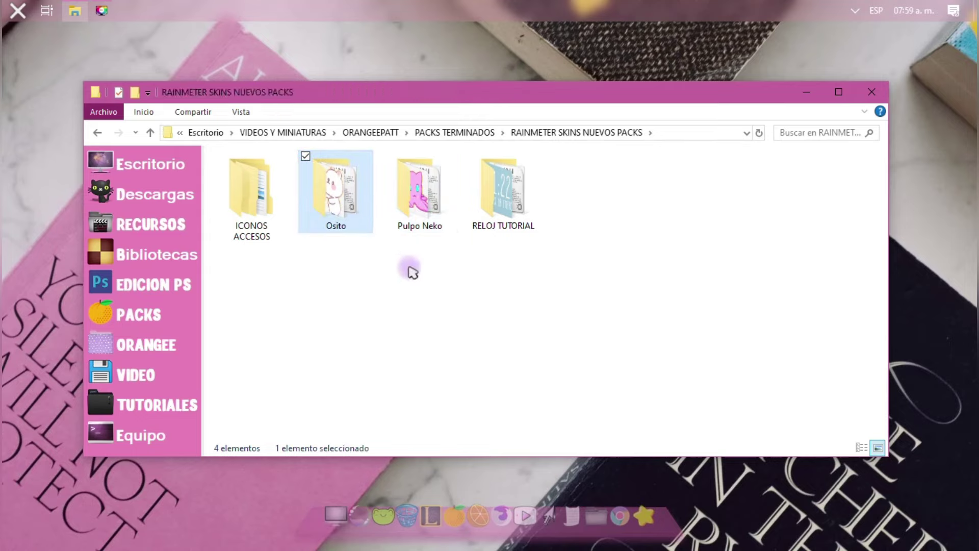
{"action": "left_click_drag", "start_coordinate": [408, 268], "coordinate": [415, 191]}
{"action": "left_click_drag", "start_coordinate": [507, 295], "coordinate": [496, 200]}
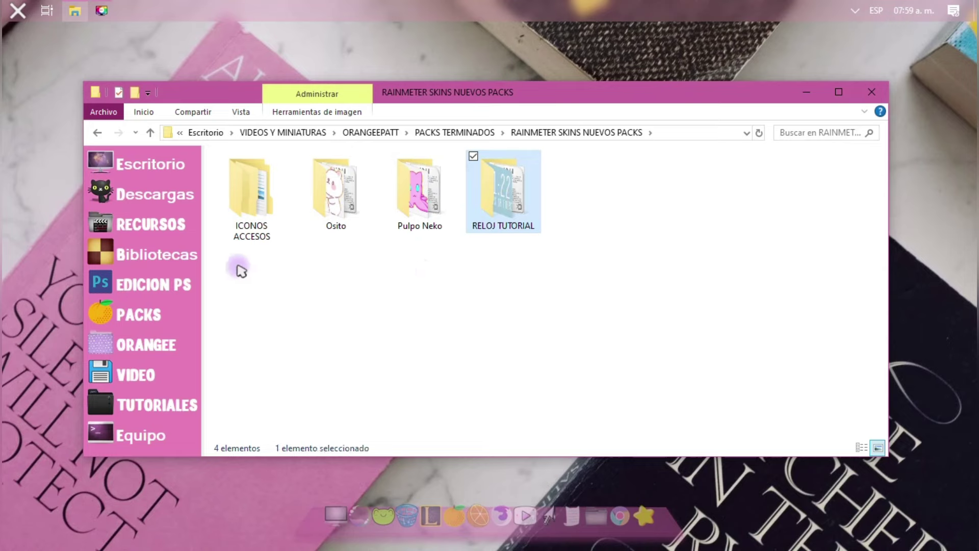
{"action": "left_click_drag", "start_coordinate": [236, 267], "coordinate": [242, 222]}
Look through ICONOS ACCESOS and its CALCULADORA folder, then return to ICONOS ACCESOS.
{"action": "double_click", "coordinate": [243, 222]}
{"action": "left_click_drag", "start_coordinate": [239, 266], "coordinate": [576, 185]}
{"action": "left_click", "coordinate": [301, 265]}
{"action": "double_click", "coordinate": [252, 214]}
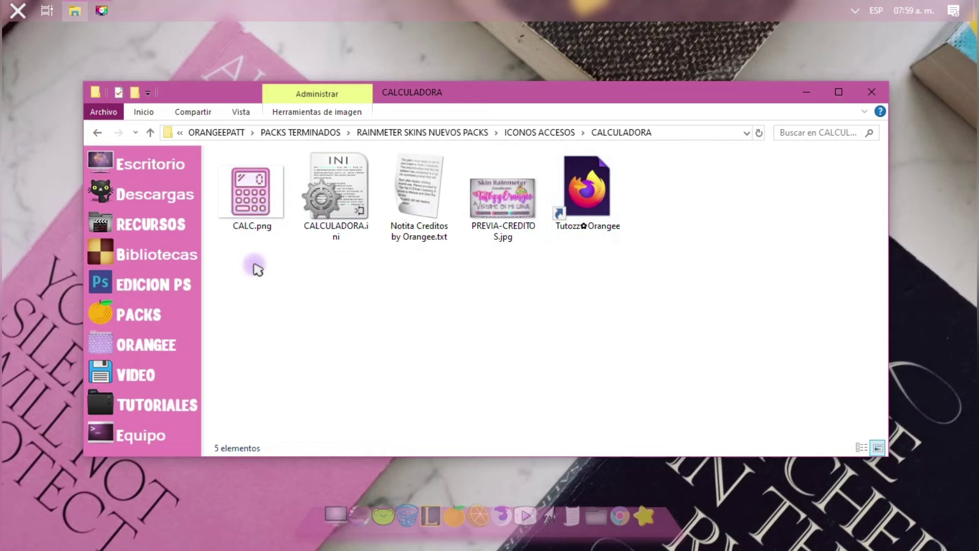
{"action": "key", "text": "alt+Left"}
Open FOLDER 1.ini from the FOLDER 1 folder and highlight the DIRECCION DE TU FOLDER placeholder.
{"action": "double_click", "coordinate": [332, 219]}
{"action": "left_click_drag", "start_coordinate": [593, 264], "coordinate": [181, 221]}
{"action": "double_click", "coordinate": [258, 209]}
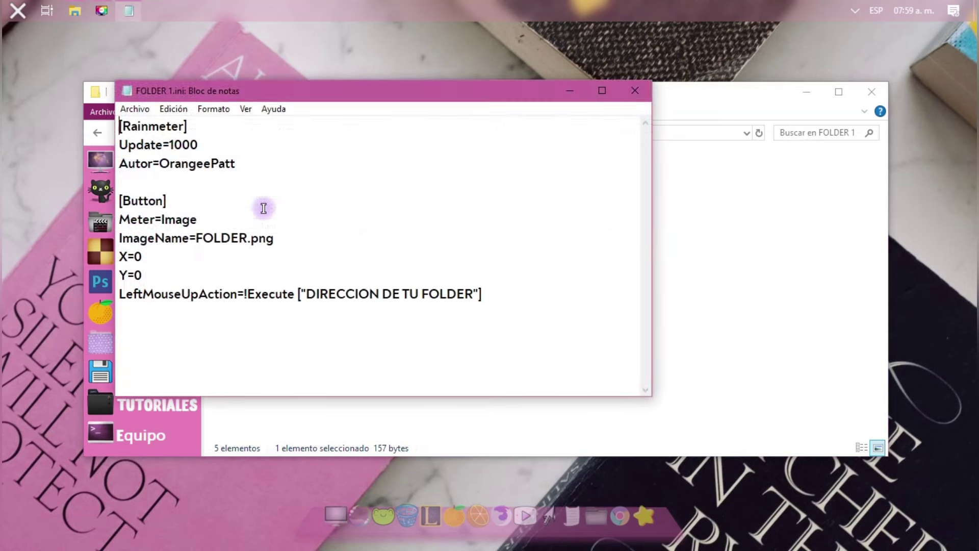
{"action": "left_click_drag", "start_coordinate": [308, 298], "coordinate": [448, 300]}
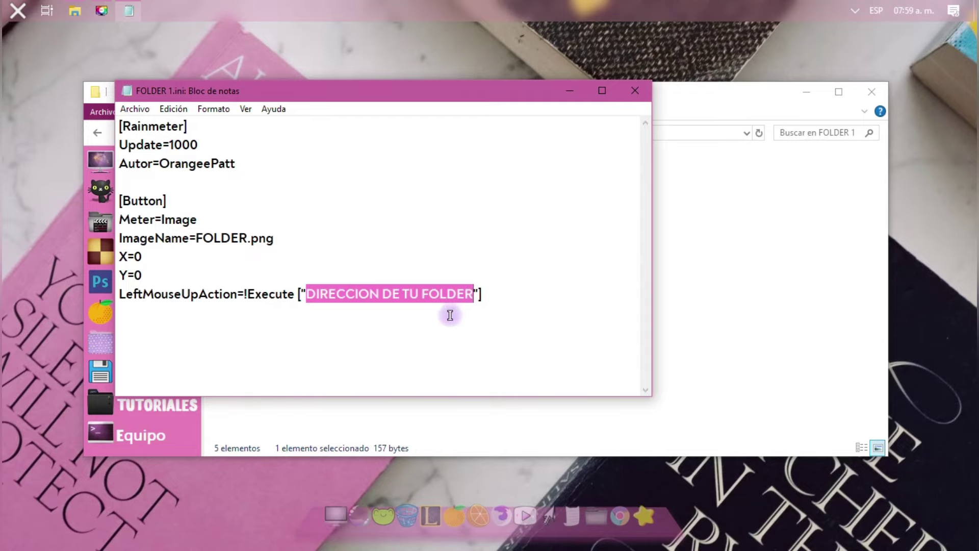
Copy the full path of the BACKGROUNDS folder inside EDICION PHOTOSHOP and close its window.
{"action": "left_click", "coordinate": [451, 505]}
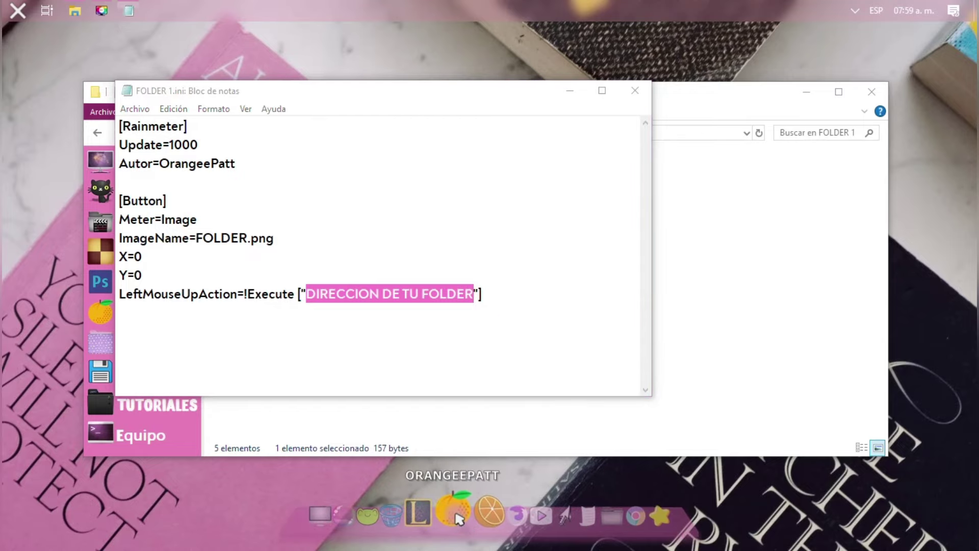
{"action": "left_click", "coordinate": [218, 319]}
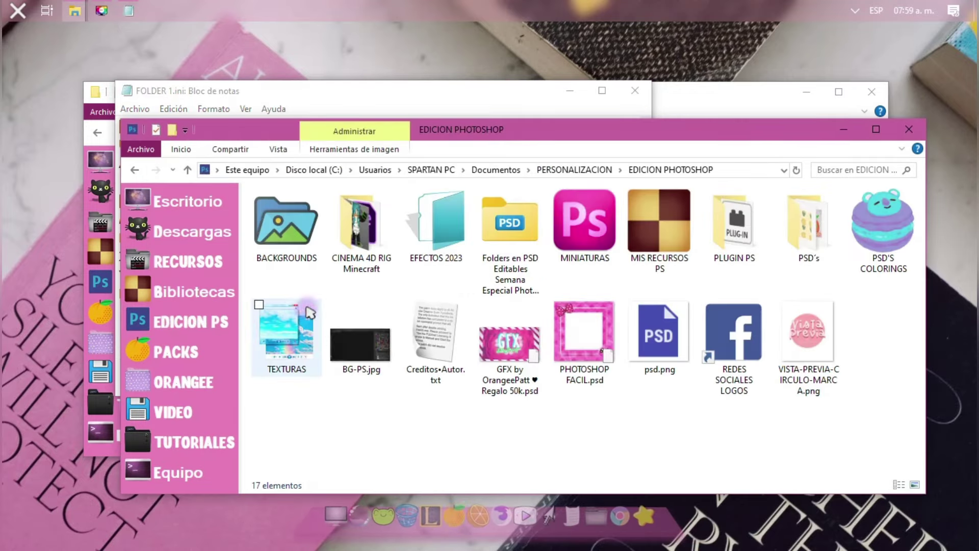
{"action": "left_click", "coordinate": [314, 253]}
{"action": "double_click", "coordinate": [315, 252]}
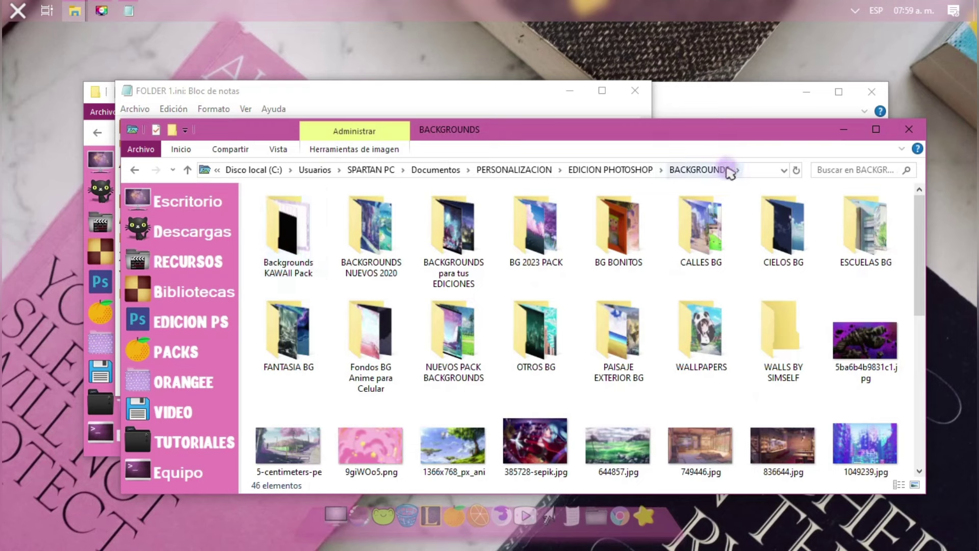
{"action": "left_click", "coordinate": [754, 171]}
{"action": "key", "text": "ctrl+c"}
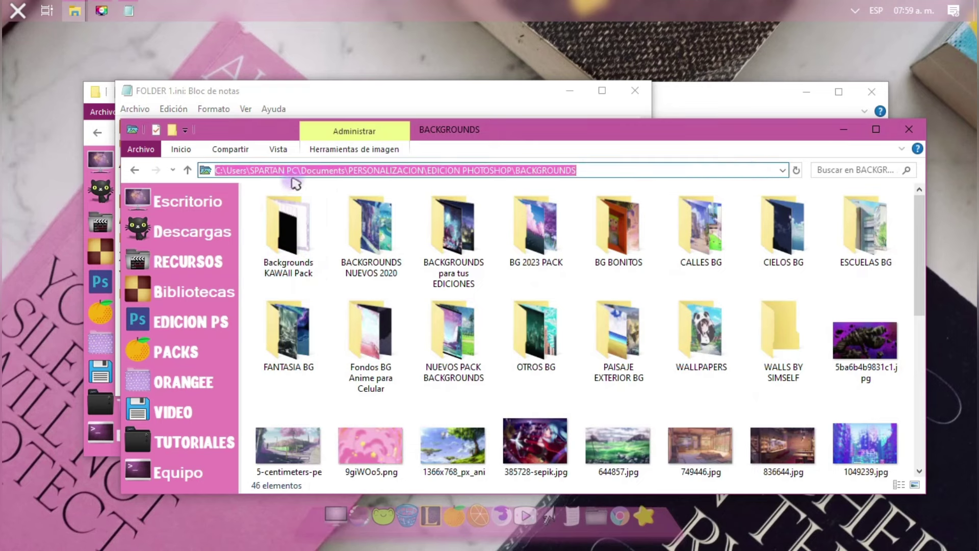
{"action": "right_click", "coordinate": [407, 174]}
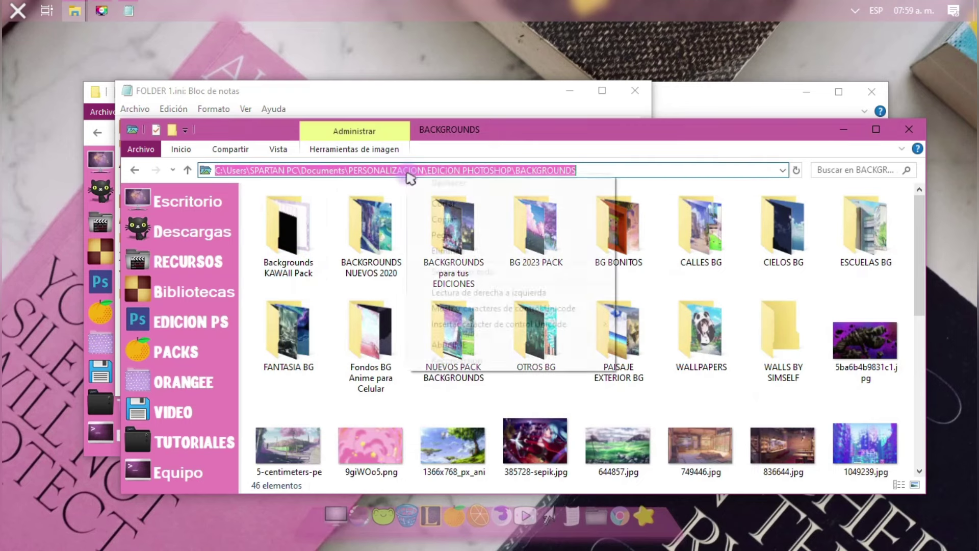
{"action": "left_click", "coordinate": [471, 220]}
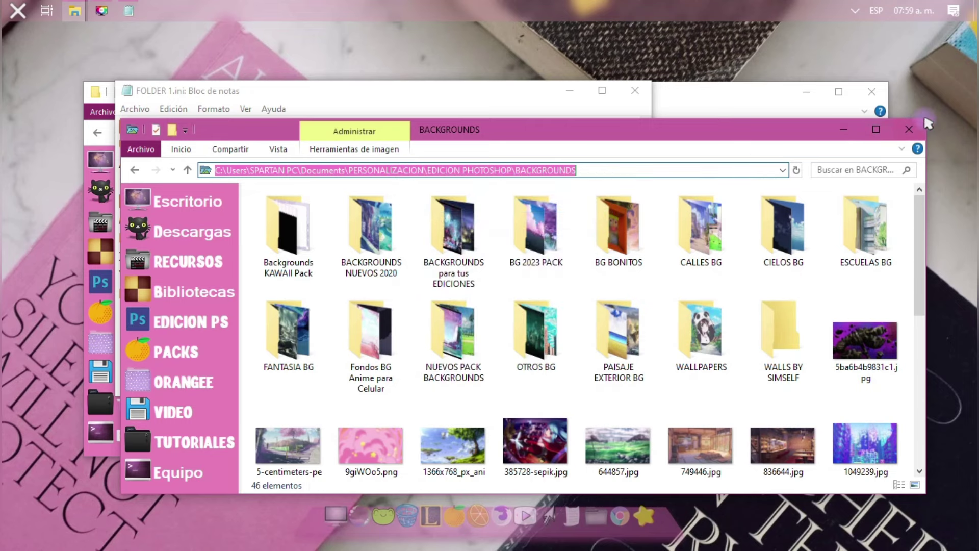
{"action": "left_click", "coordinate": [909, 129]}
Replace the DIRECCION DE TU FOLDER placeholder with the copied BACKGROUNDS path and close FOLDER 1.ini without saving.
{"action": "left_click", "coordinate": [441, 287]}
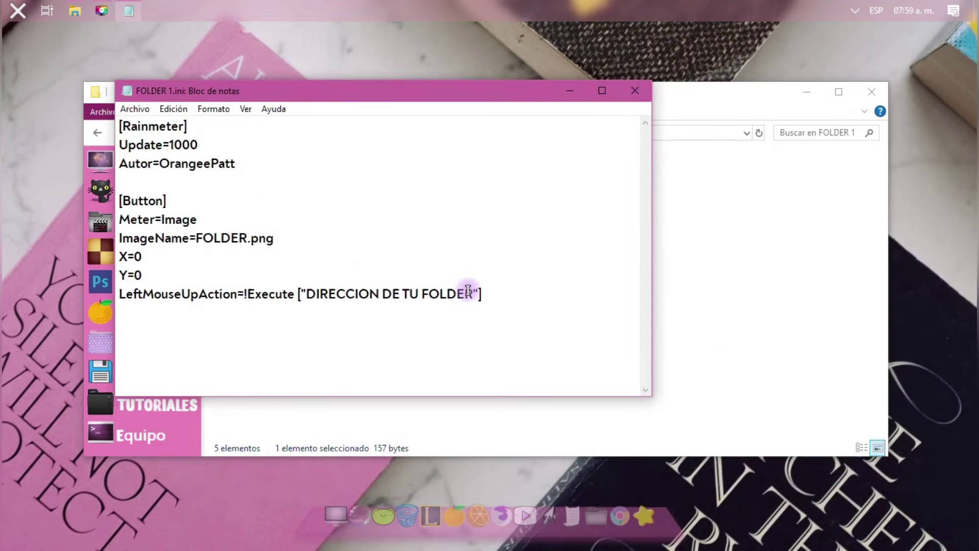
{"action": "left_click", "coordinate": [305, 295], "text": "shift"}
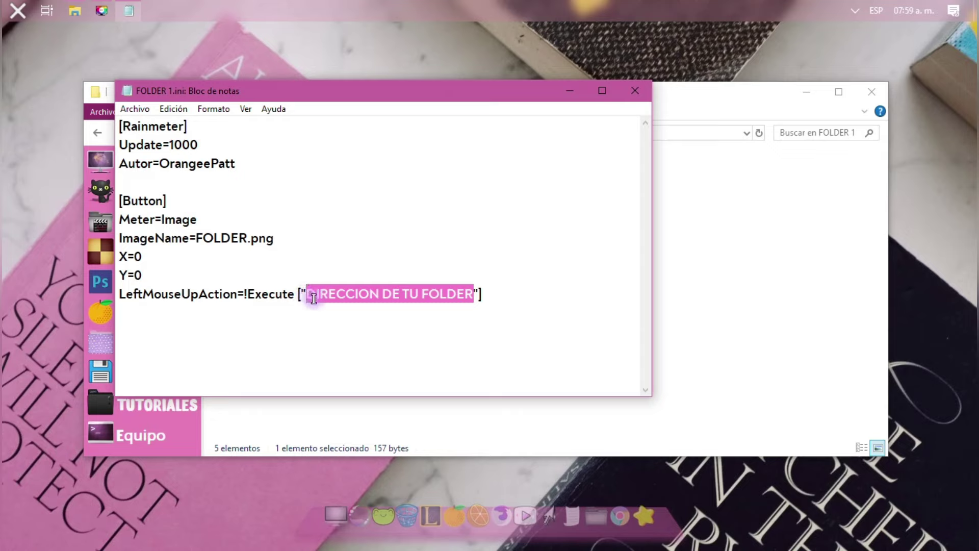
{"action": "key", "text": "ctrl+v"}
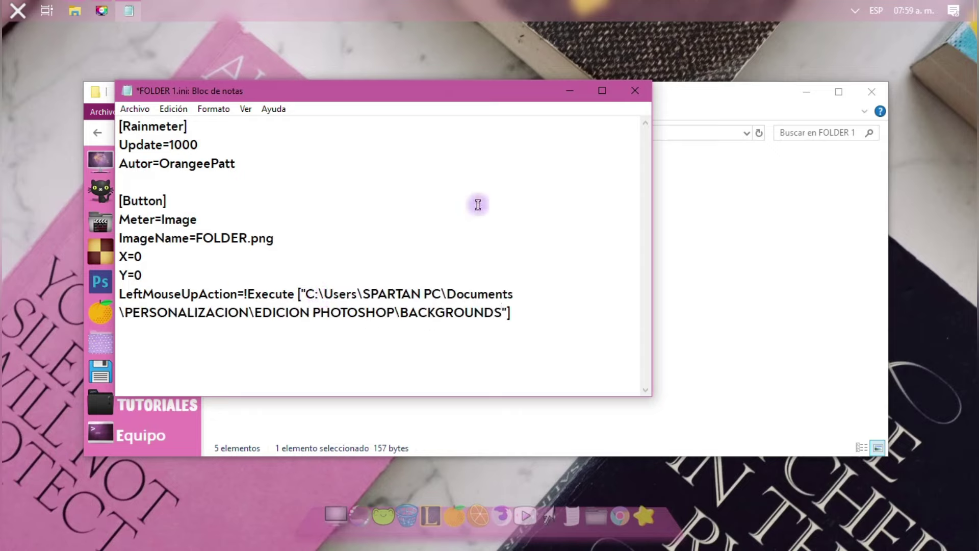
{"action": "left_click", "coordinate": [634, 90]}
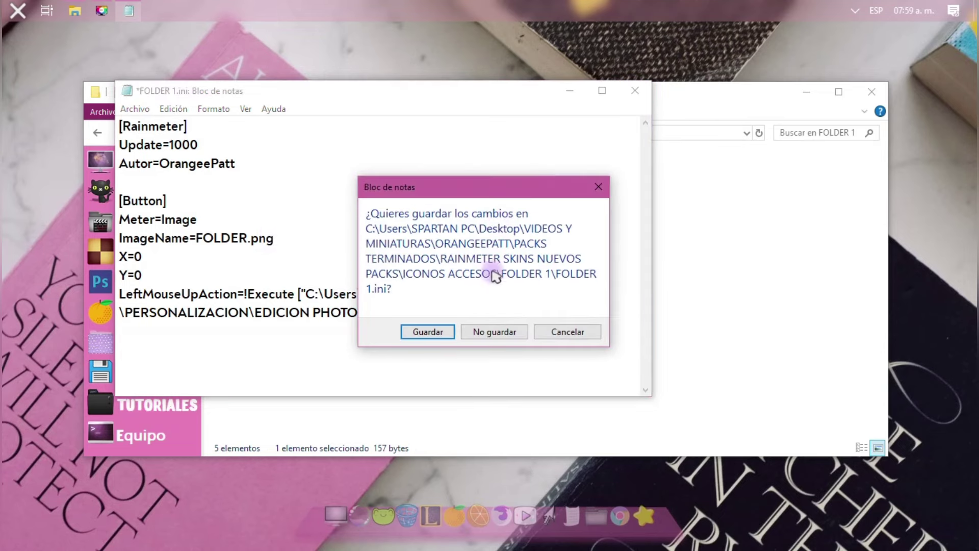
{"action": "left_click", "coordinate": [493, 333]}
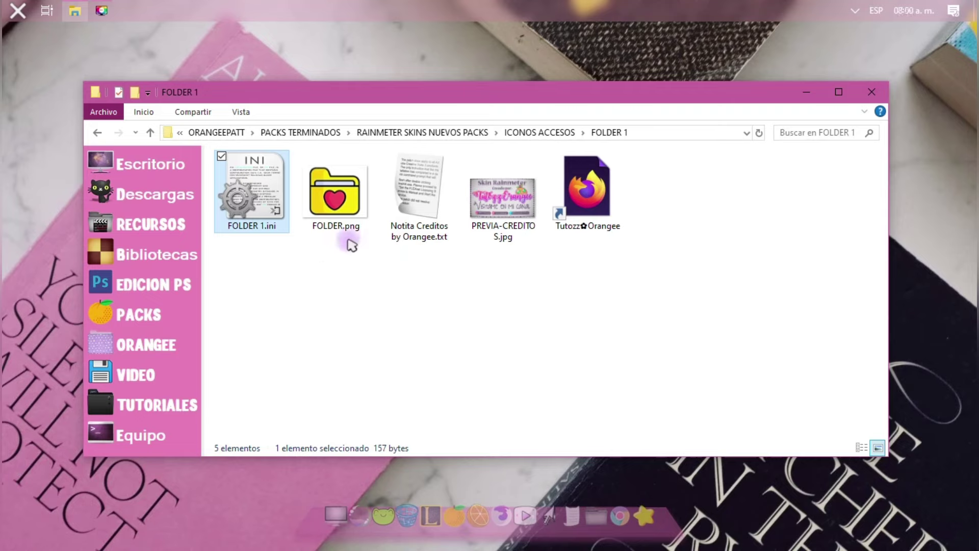
Point out FOLDER 1.ini and FOLDER.png in the FOLDER 1 folder, then return to ICONOS ACCESOS.
{"action": "left_click", "coordinate": [340, 259]}
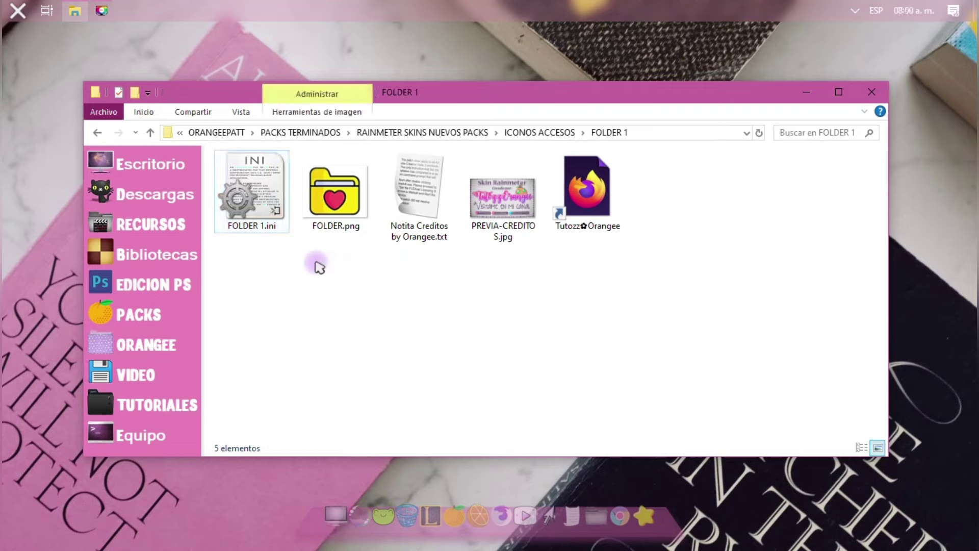
{"action": "left_click_drag", "start_coordinate": [331, 277], "coordinate": [287, 233]}
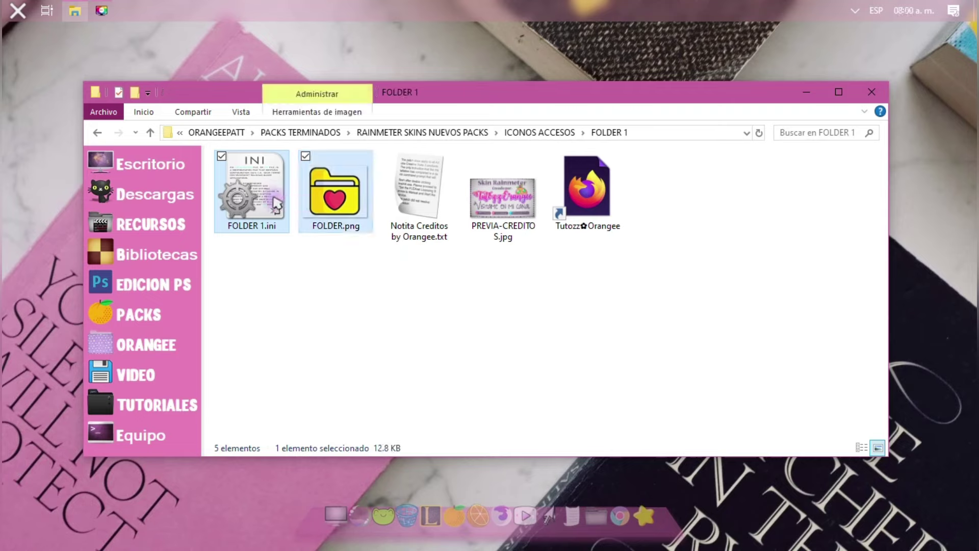
{"action": "left_click", "coordinate": [300, 272]}
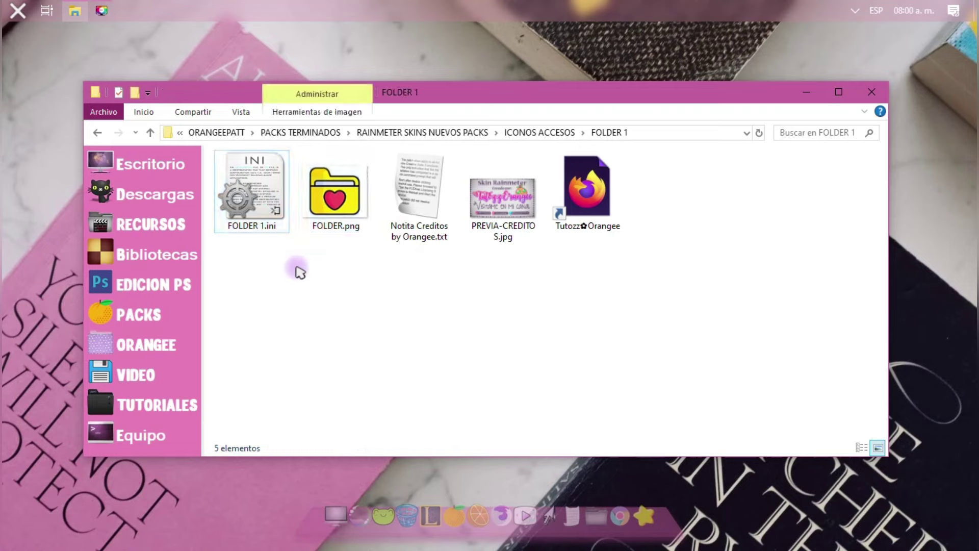
{"action": "key", "text": "BackSpace"}
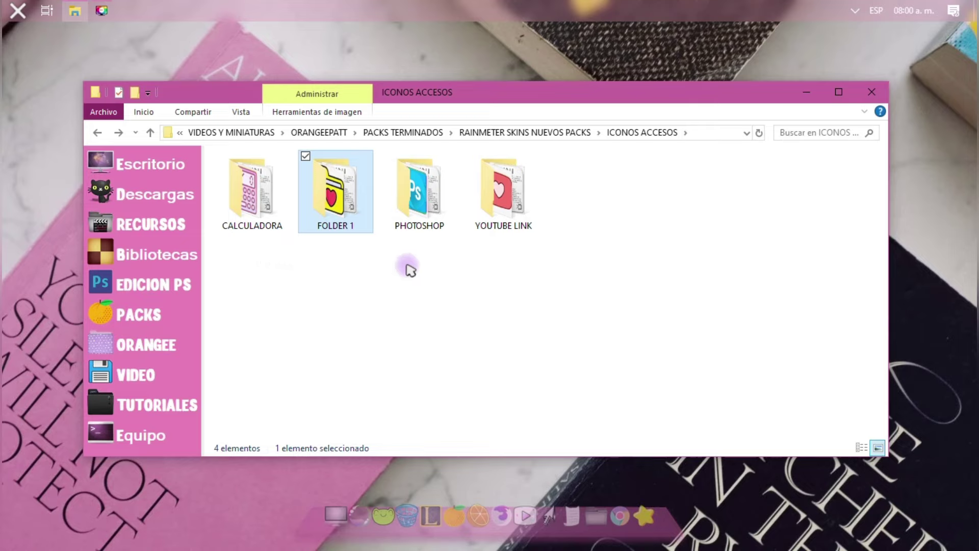
Open PS.ini from the PHOTOSHOP folder to view its shortcut code.
{"action": "left_click", "coordinate": [418, 226]}
{"action": "double_click", "coordinate": [419, 214]}
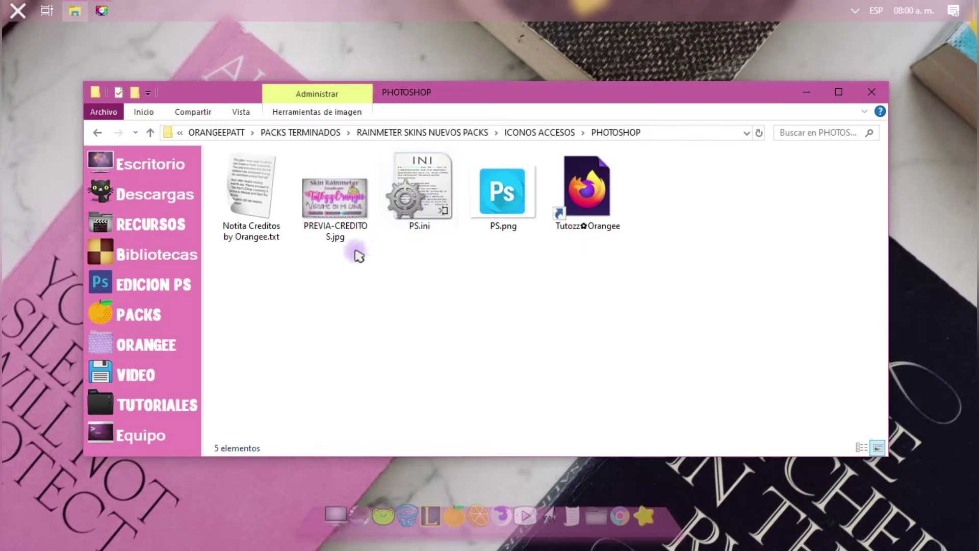
{"action": "left_click", "coordinate": [257, 235]}
{"action": "double_click", "coordinate": [420, 193]}
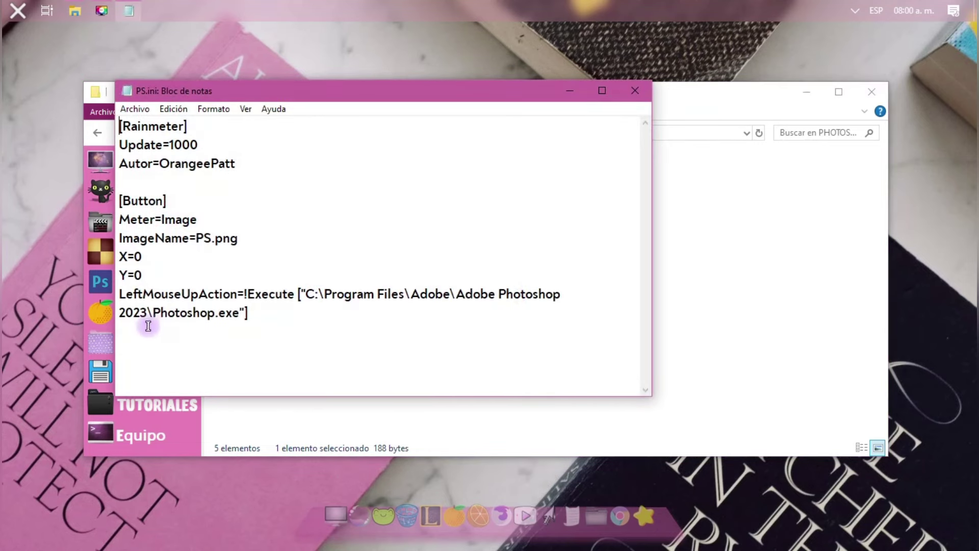
Open the file location of Adobe Photoshop 2023.
{"action": "left_click", "coordinate": [18, 11]}
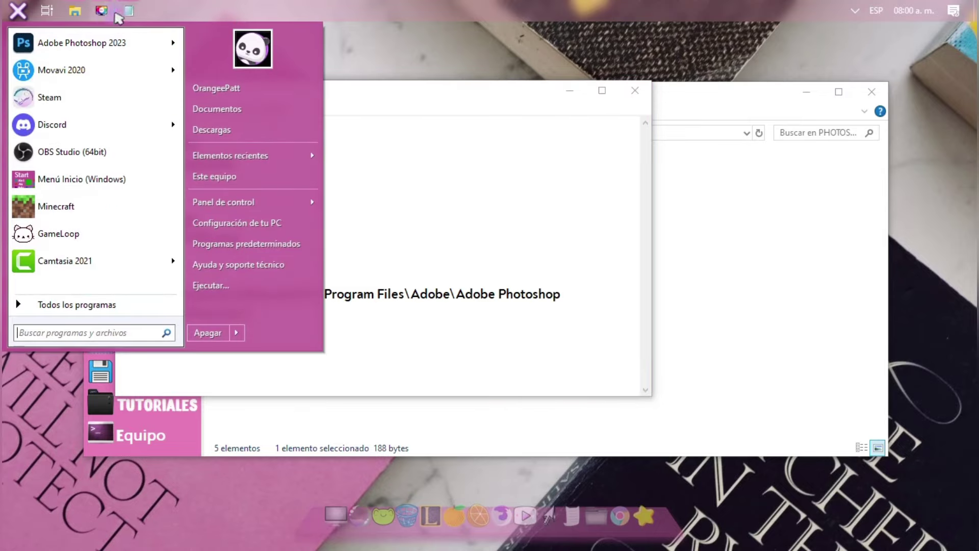
{"action": "left_click", "coordinate": [130, 44]}
{"action": "right_click", "coordinate": [137, 43]}
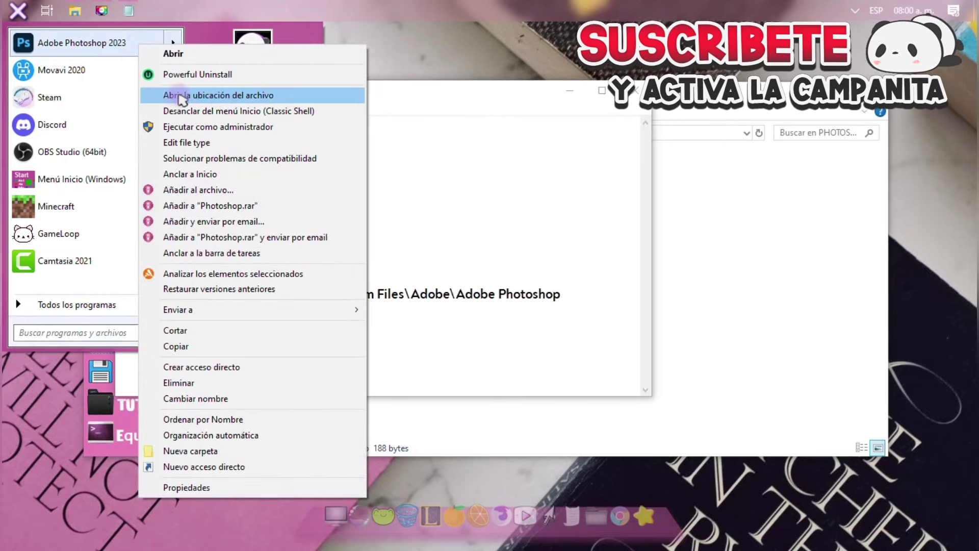
{"action": "left_click", "coordinate": [253, 97]}
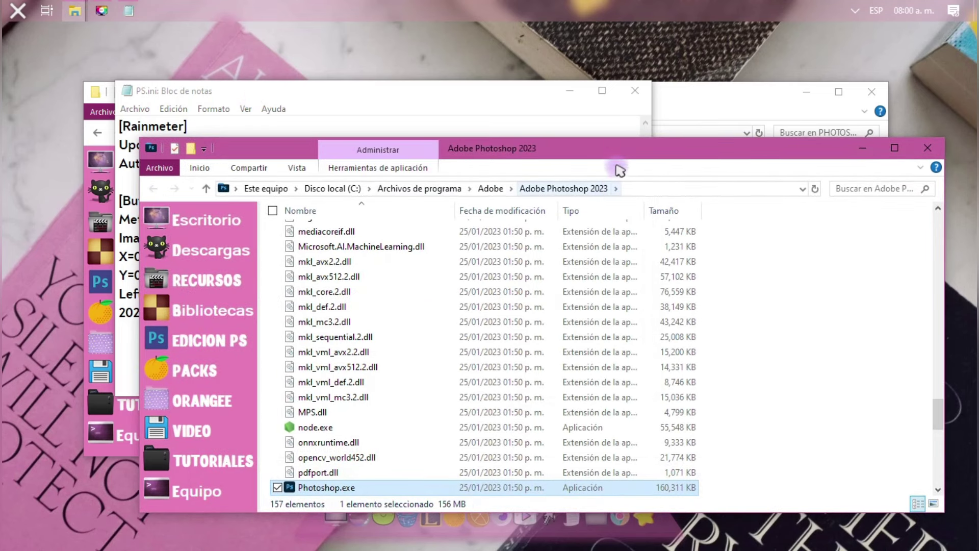
Copy the Adobe Photoshop 2023 program folder's path and switch back to PS.ini.
{"action": "left_click_drag", "start_coordinate": [614, 148], "coordinate": [660, 155]}
{"action": "left_click", "coordinate": [707, 196]}
{"action": "key", "text": "ctrl+c"}
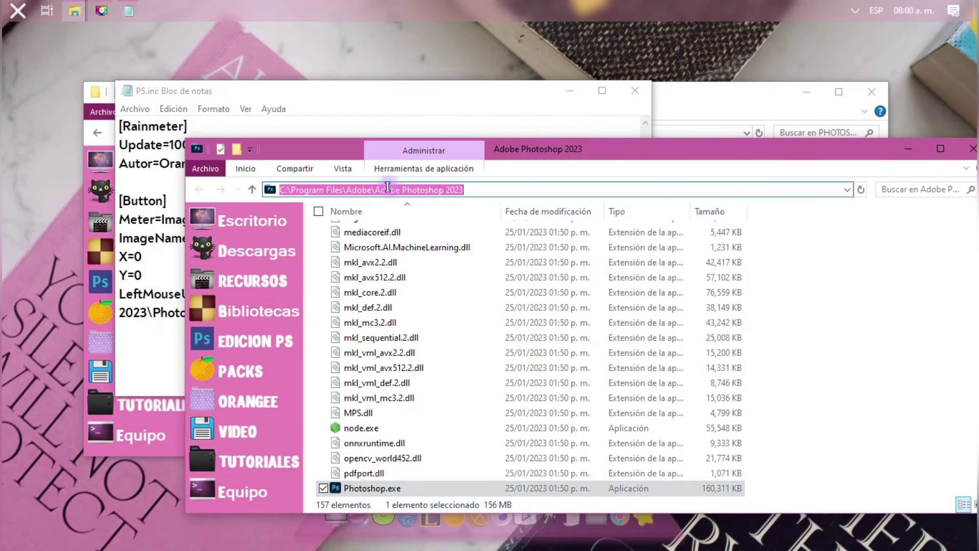
{"action": "right_click", "coordinate": [405, 188]}
{"action": "left_click", "coordinate": [459, 232]}
{"action": "left_click", "coordinate": [403, 115]}
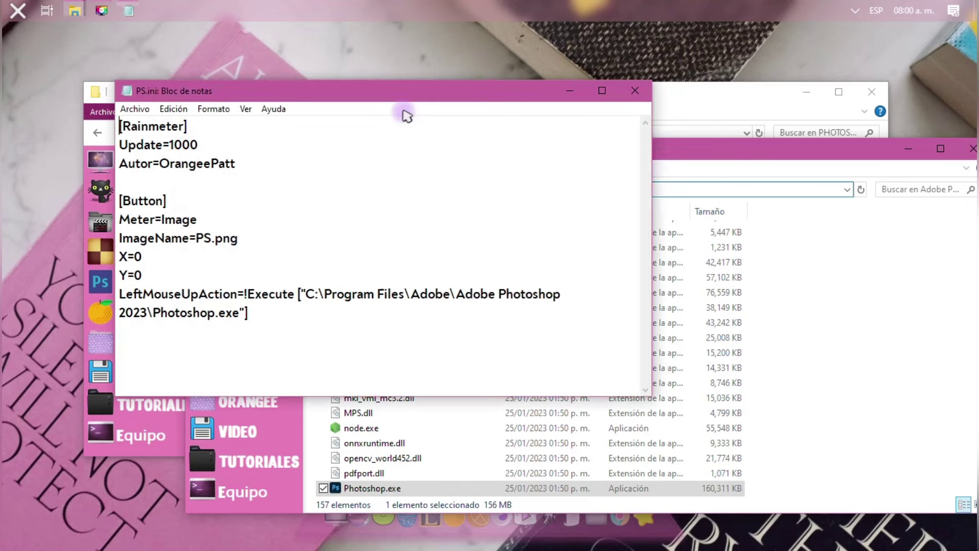
Paste the copied Adobe Photoshop 2023 folder path on a new line below the code in PS.ini, ending it with a backslash.
{"action": "left_click", "coordinate": [262, 344]}
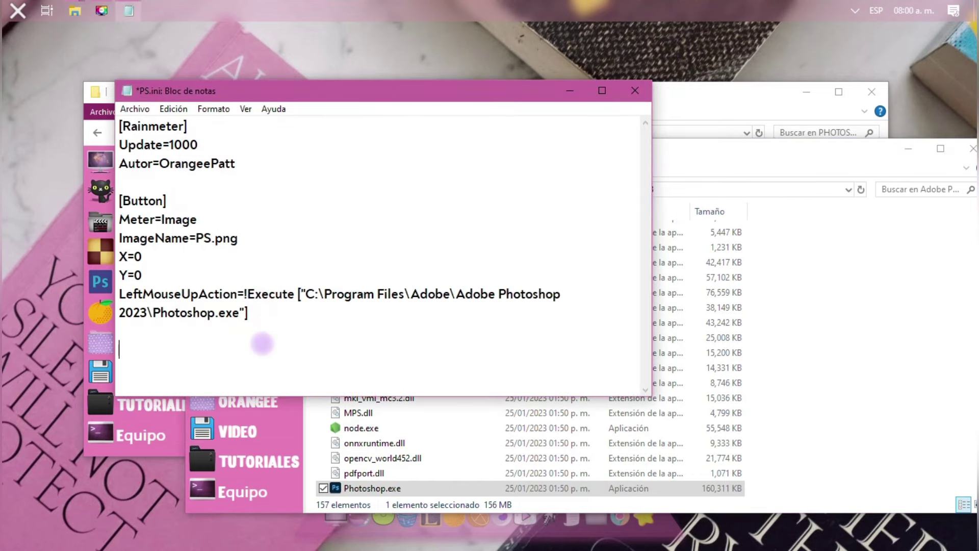
{"action": "key", "text": "ctrl+v"}
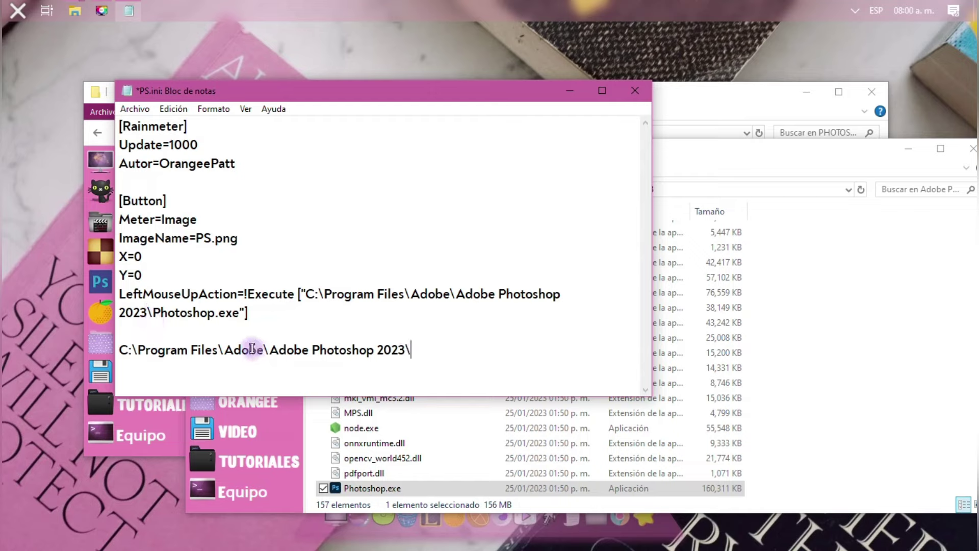
{"action": "left_click", "coordinate": [395, 348]}
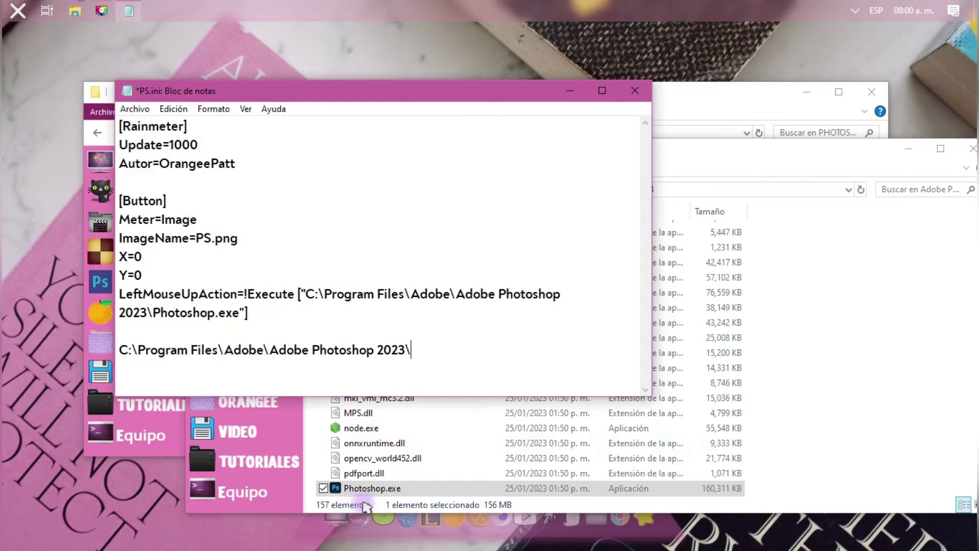
Copy the full file name Photoshop.exe from the Adobe Photoshop 2023 folder and append it to the pasted path in PS.ini.
{"action": "left_click", "coordinate": [415, 490]}
{"action": "scroll", "coordinate": [388, 423], "scroll_direction": "down", "scroll_amount": 2}
{"action": "scroll", "coordinate": [389, 421], "scroll_direction": "down", "scroll_amount": 3}
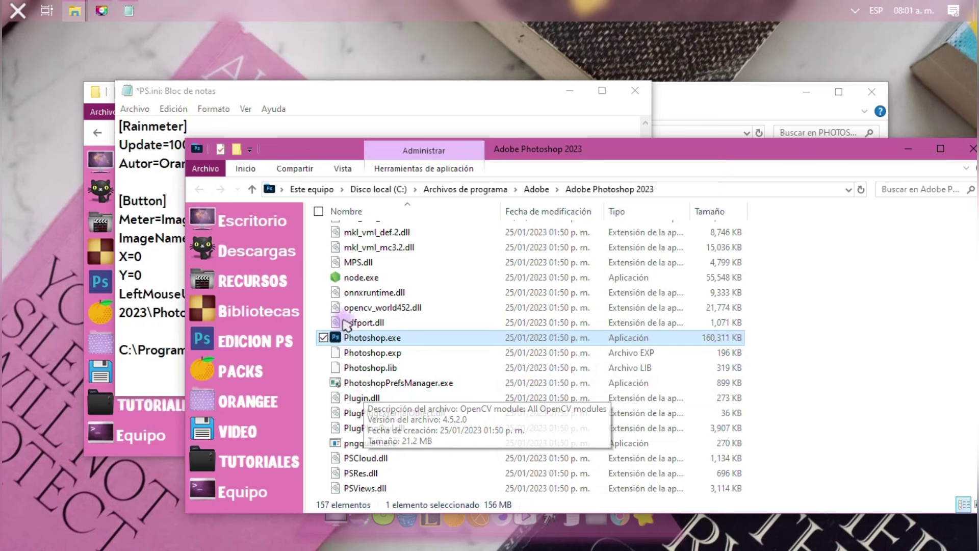
{"action": "key", "text": "F2"}
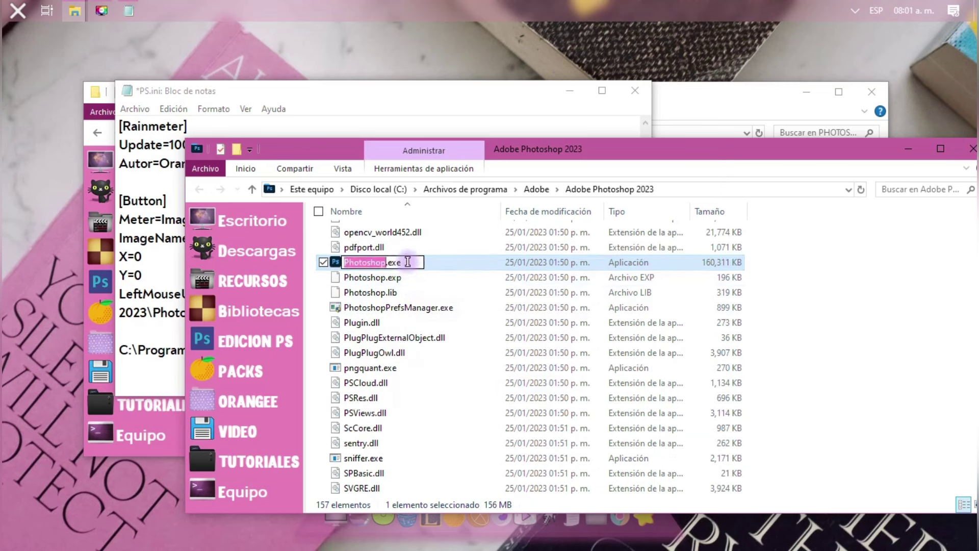
{"action": "left_click_drag", "start_coordinate": [416, 262], "coordinate": [341, 262]}
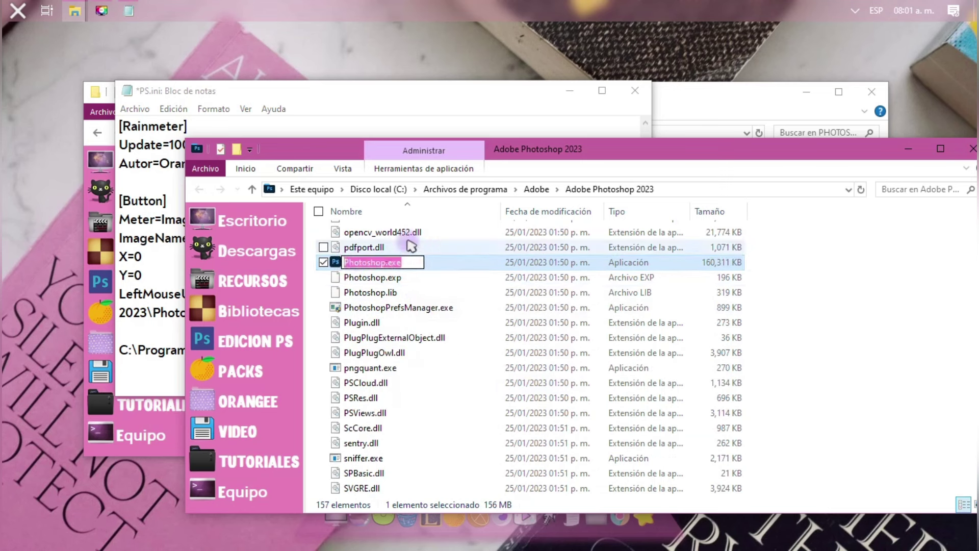
{"action": "left_click", "coordinate": [406, 262]}
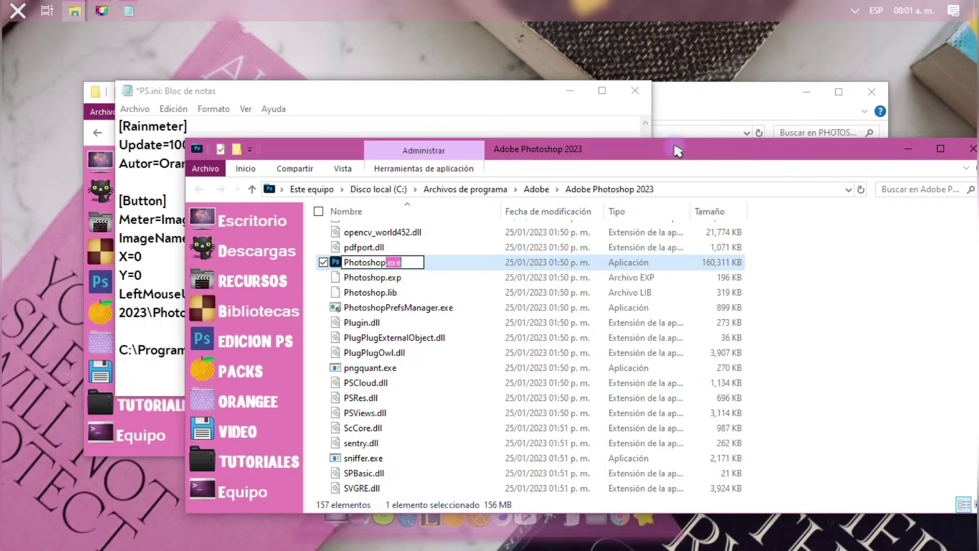
{"action": "left_click", "coordinate": [440, 106]}
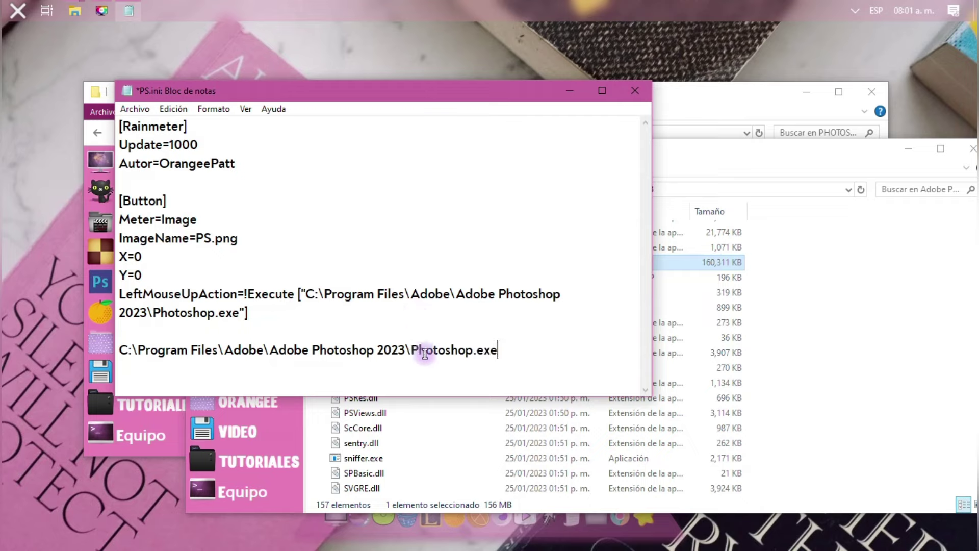
Delete the added path line from PS.ini and close the file without saving.
{"action": "left_click_drag", "start_coordinate": [502, 349], "coordinate": [123, 365]}
{"action": "key", "text": "BackSpace"}
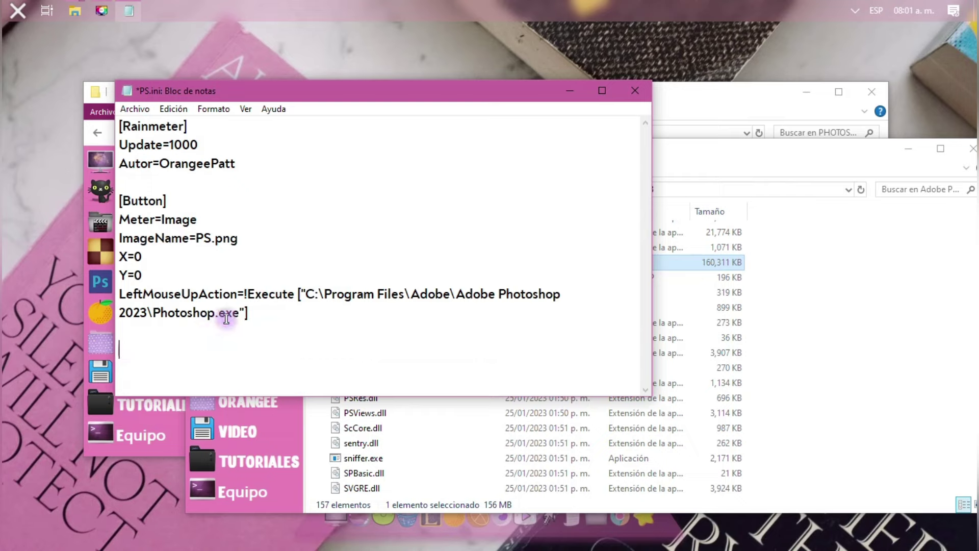
{"action": "left_click_drag", "start_coordinate": [237, 314], "coordinate": [302, 296]}
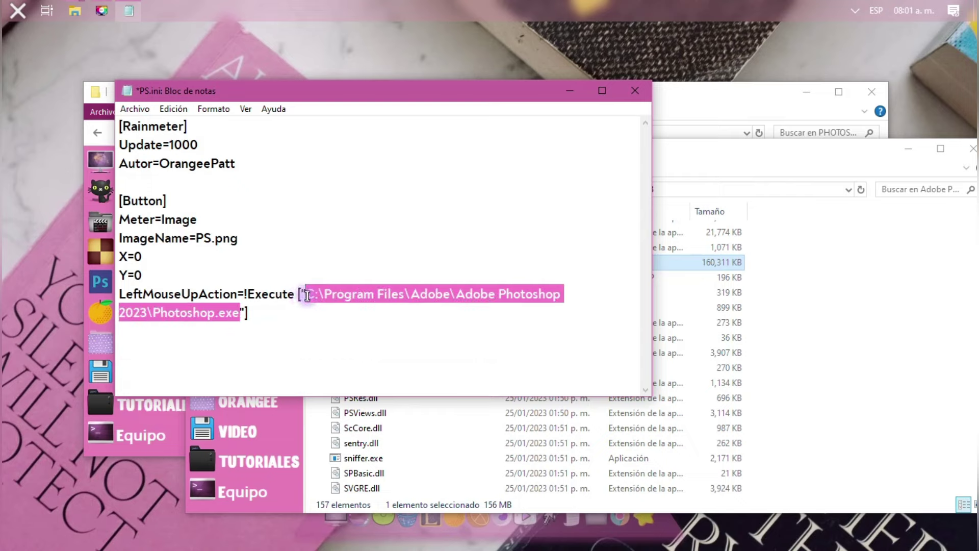
{"action": "left_click", "coordinate": [351, 320]}
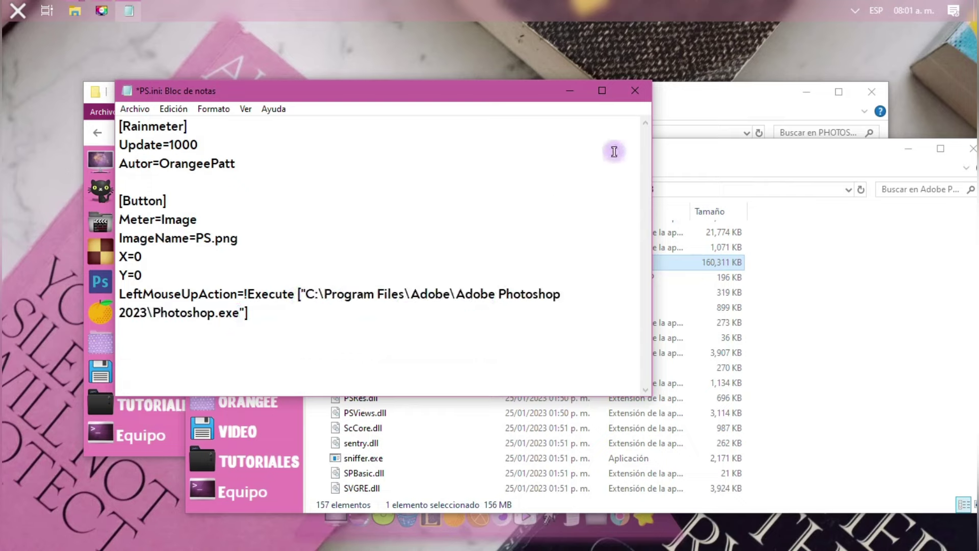
{"action": "left_click", "coordinate": [635, 90]}
{"action": "left_click", "coordinate": [521, 336]}
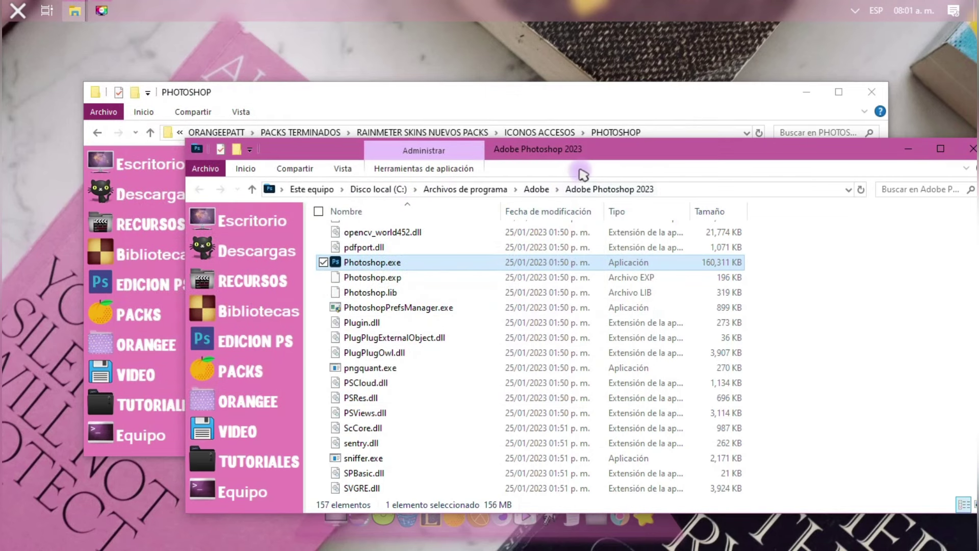
Close the Adobe Photoshop 2023 folder window and return from the PHOTOSHOP folder to ICONOS ACCESOS.
{"action": "left_click_drag", "start_coordinate": [618, 148], "coordinate": [466, 104]}
{"action": "left_click", "coordinate": [820, 106]}
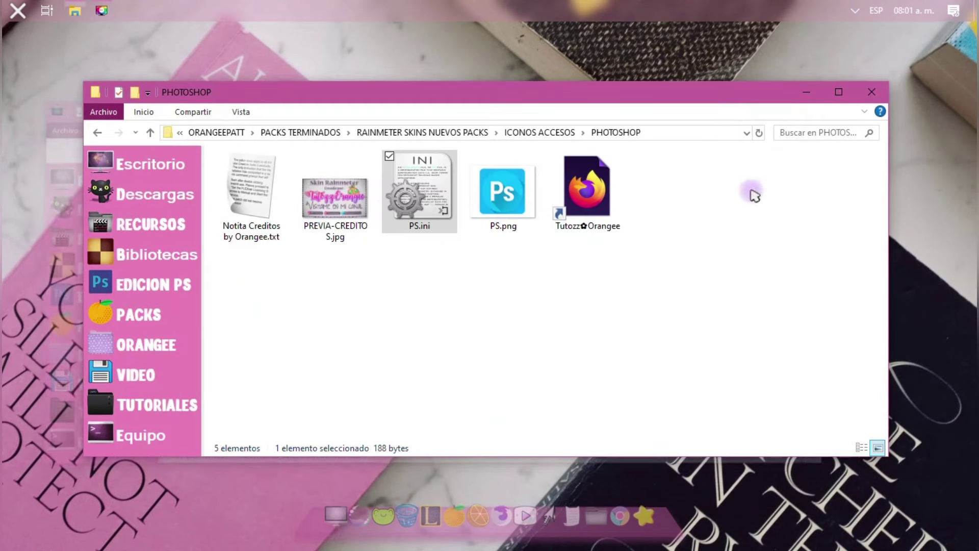
{"action": "left_click_drag", "start_coordinate": [604, 282], "coordinate": [260, 225]}
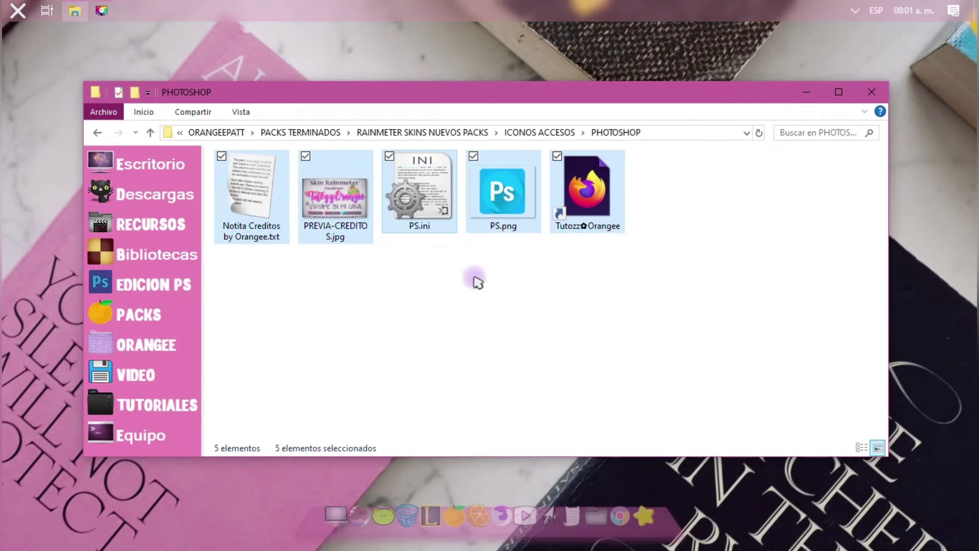
{"action": "key", "text": "BackSpace"}
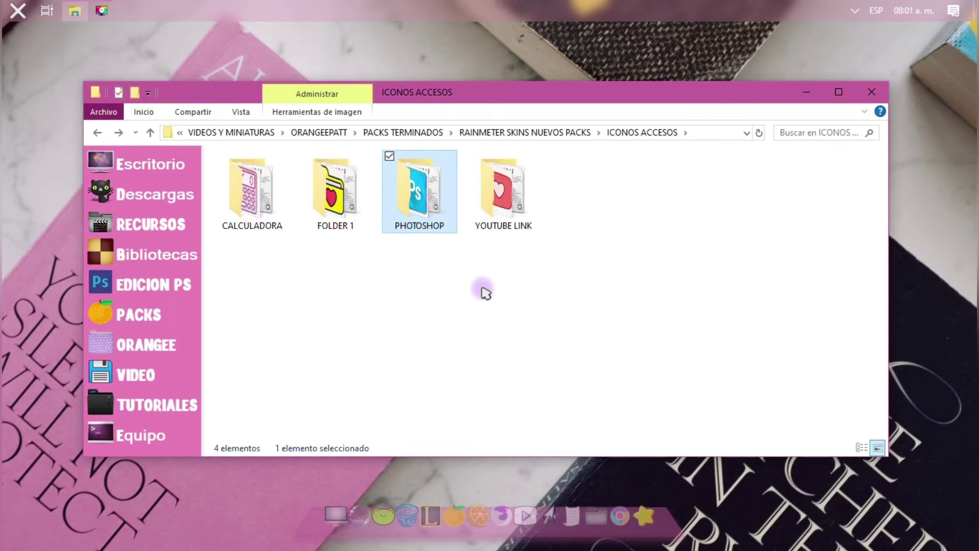
Point out YT.png in the YOUTUBE LINK folder and open YOUTUBE.ini to view its code.
{"action": "double_click", "coordinate": [497, 220]}
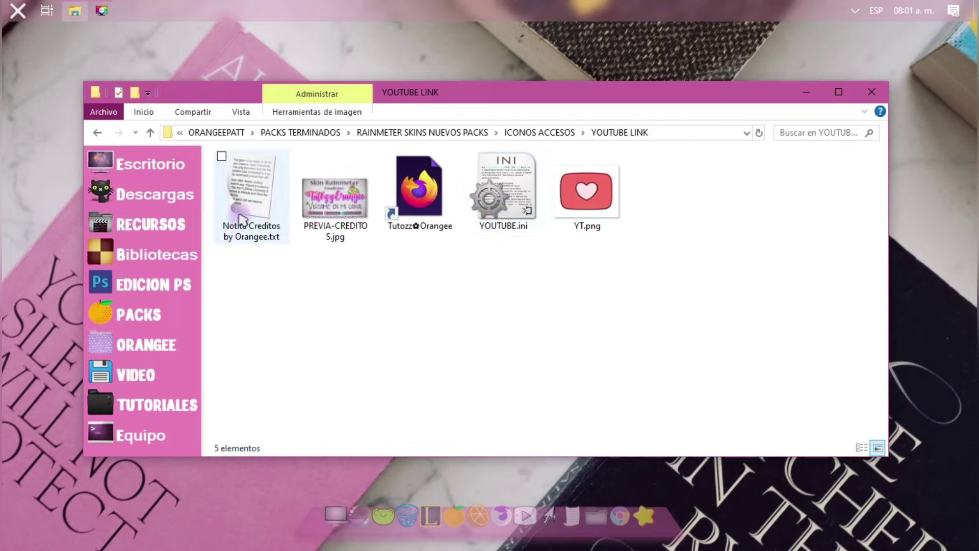
{"action": "left_click", "coordinate": [587, 196]}
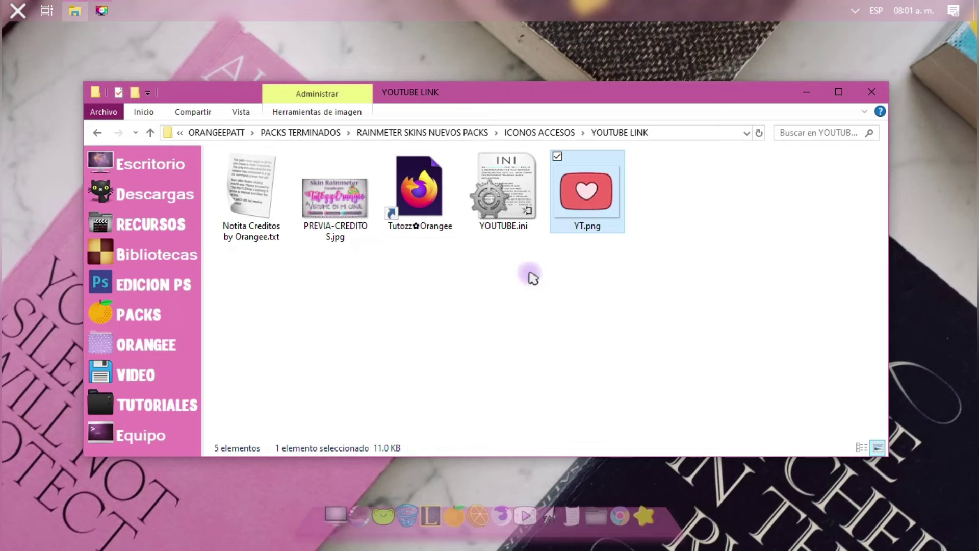
{"action": "double_click", "coordinate": [503, 204]}
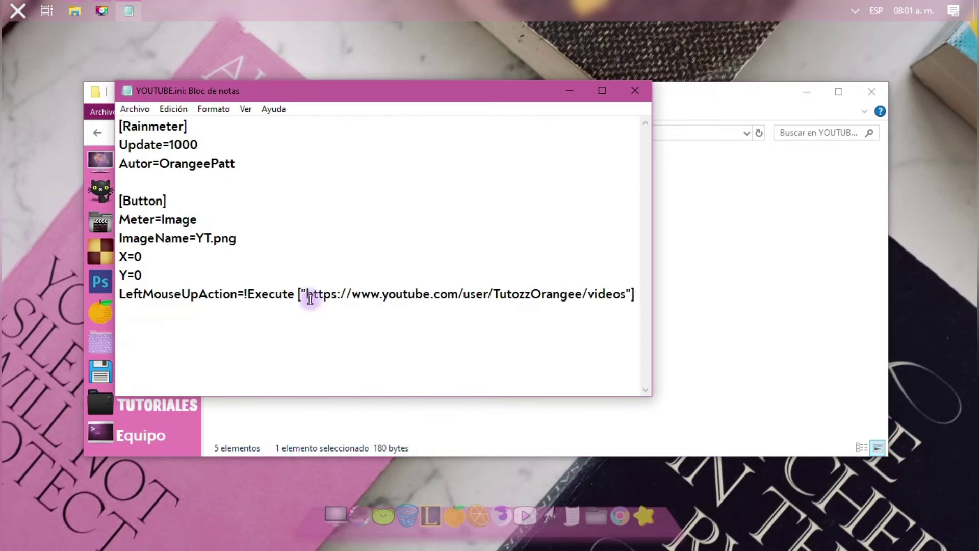
Highlight the YouTube channel link in the LeftMouseUpAction line of YOUTUBE.ini and return to RAINMETER SKINS NUEVOS PACKS.
{"action": "left_click_drag", "start_coordinate": [306, 295], "coordinate": [623, 291]}
{"action": "left_click", "coordinate": [521, 290]}
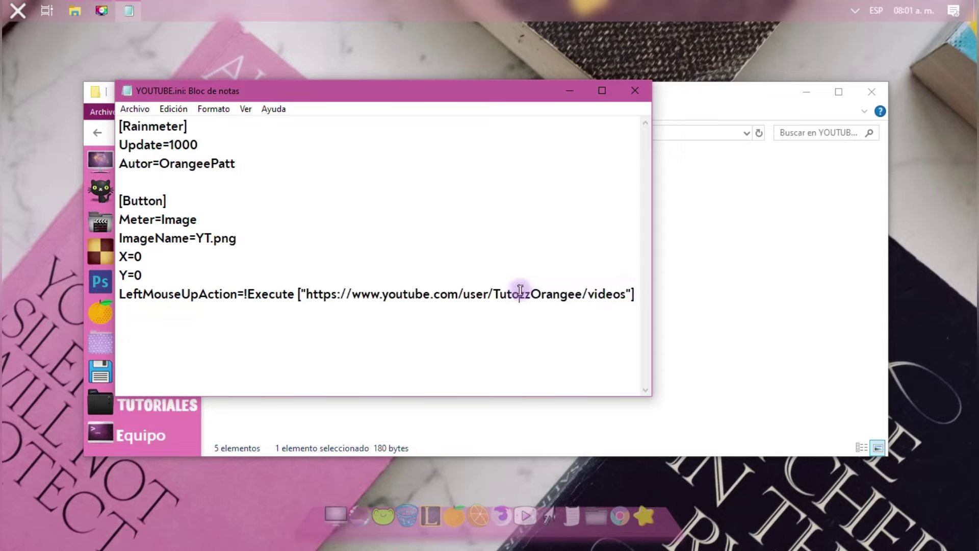
{"action": "left_click_drag", "start_coordinate": [465, 291], "coordinate": [611, 284]}
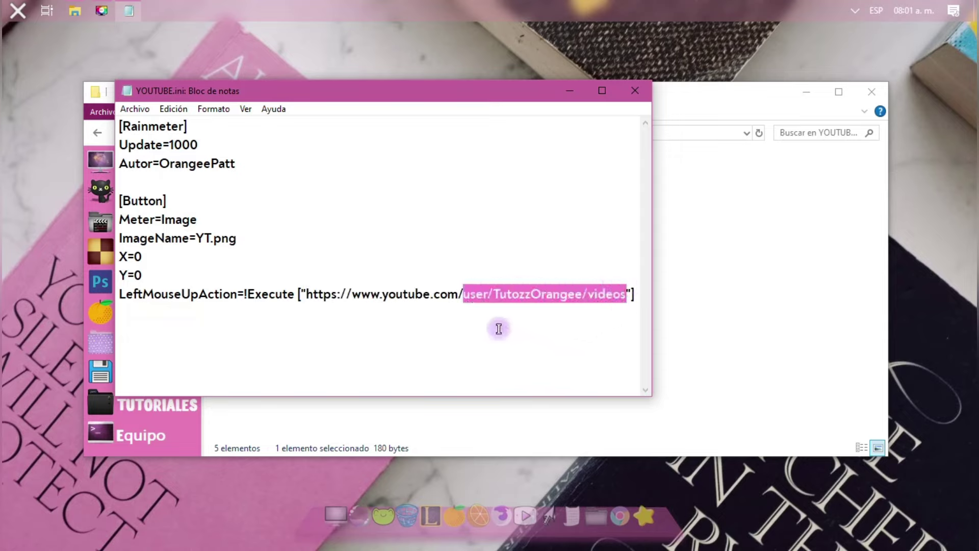
{"action": "left_click", "coordinate": [487, 298]}
{"action": "left_click_drag", "start_coordinate": [493, 293], "coordinate": [458, 295]}
{"action": "left_click", "coordinate": [623, 293]}
{"action": "key", "text": "BackSpace"}
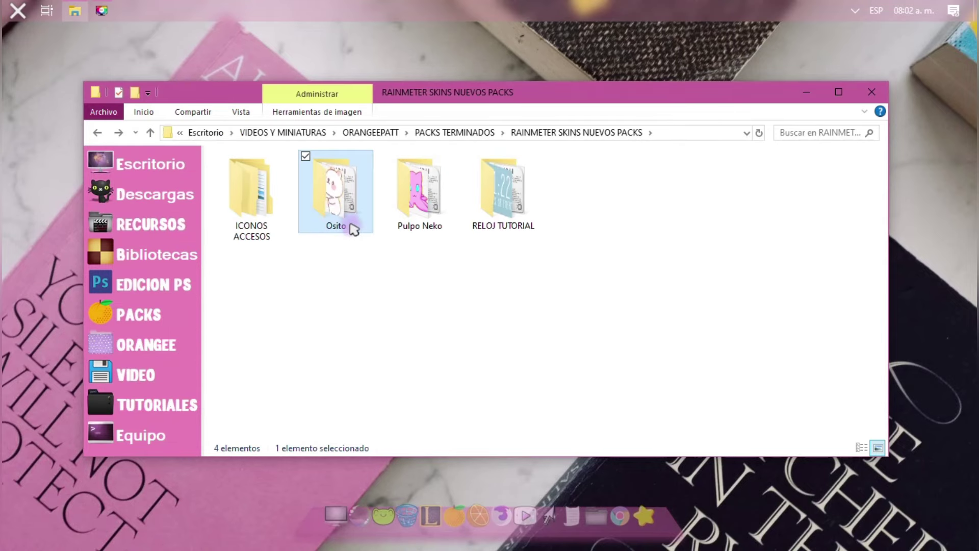
Preview osito.gif from the Osito folder over the bare desktop, shrunk to 61% and moved beside the clock.
{"action": "double_click", "coordinate": [350, 225]}
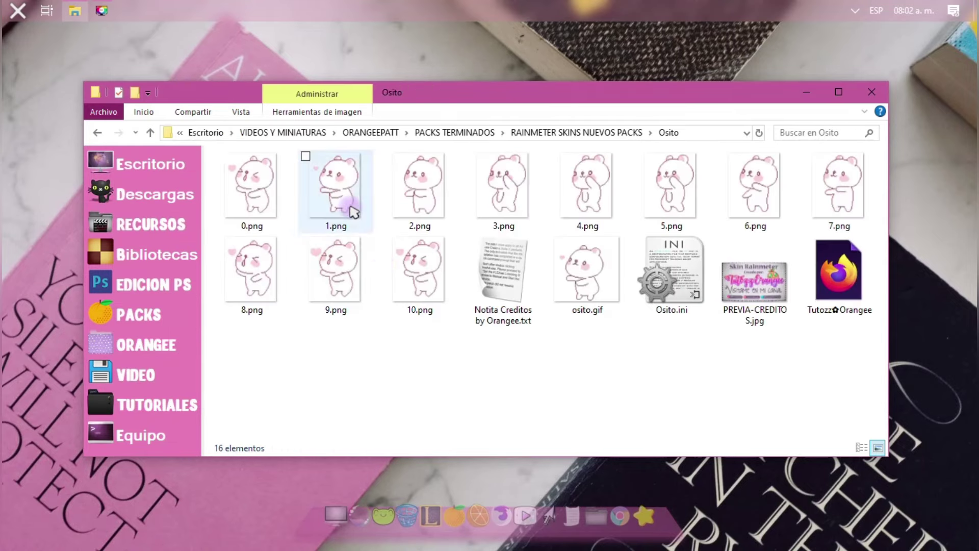
{"action": "left_click", "coordinate": [574, 289]}
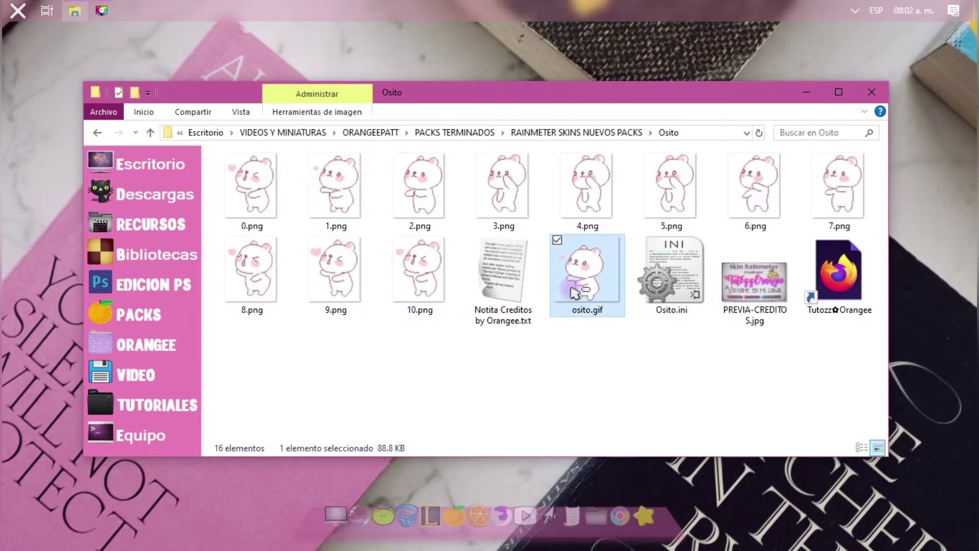
{"action": "left_click", "coordinate": [807, 93]}
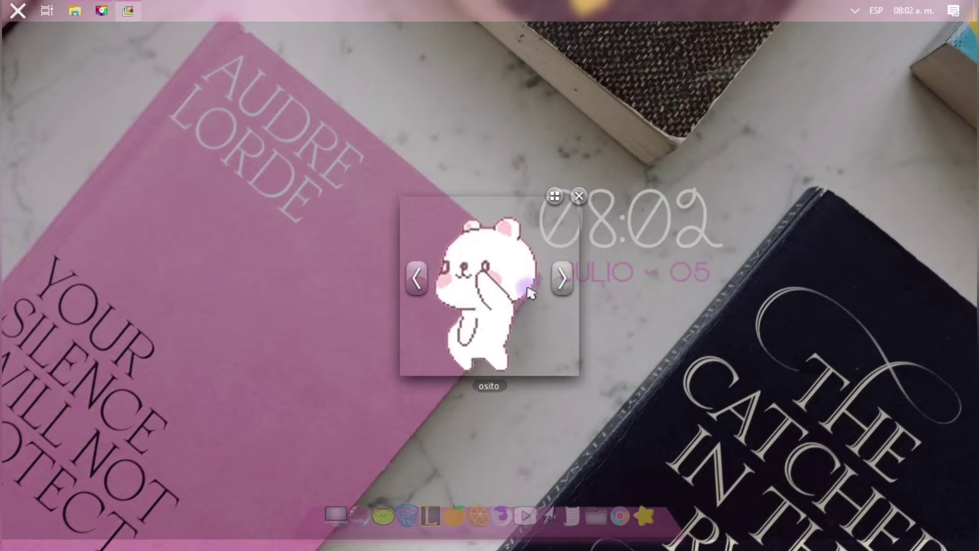
{"action": "scroll", "coordinate": [523, 299], "scroll_direction": "down", "scroll_amount": 4}
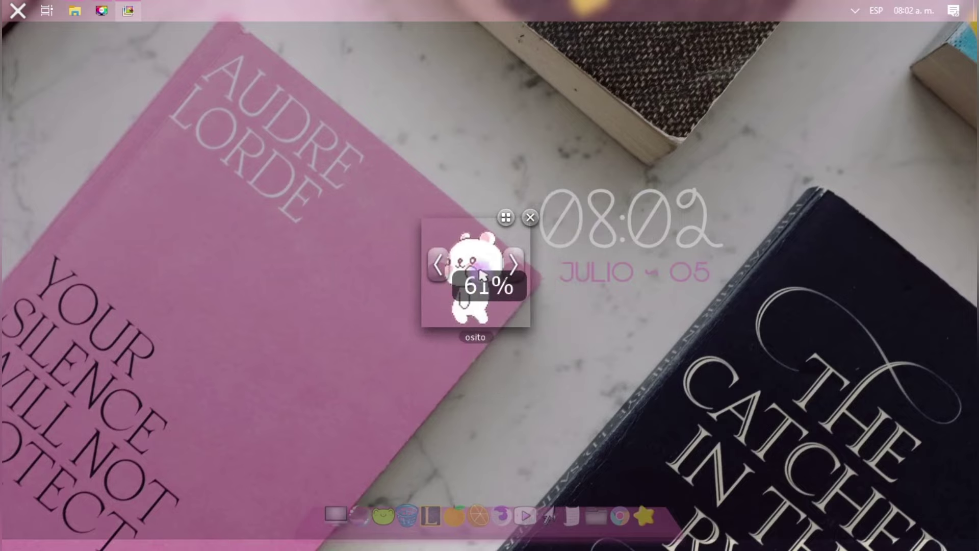
{"action": "left_click_drag", "start_coordinate": [484, 262], "coordinate": [767, 226]}
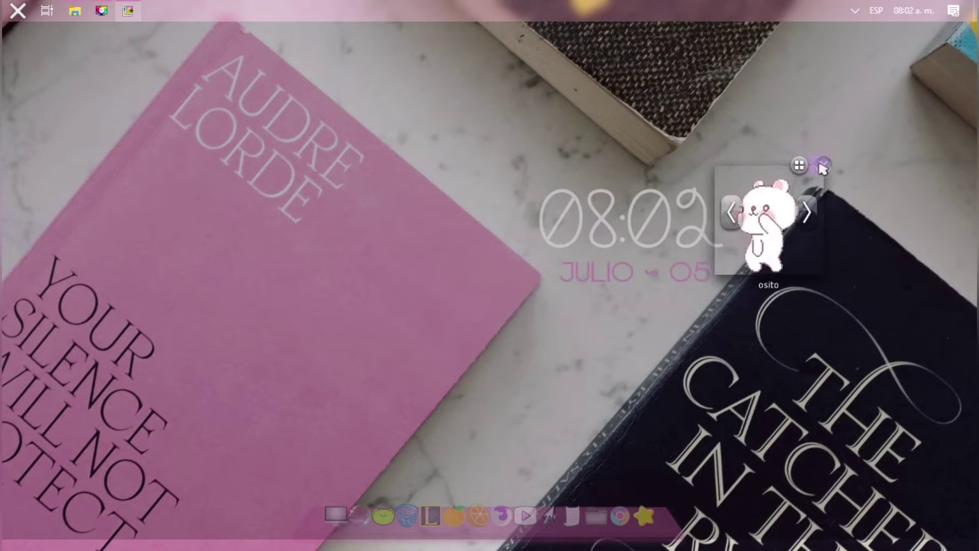
Close the osito.gif preview, restore the Osito folder window and go back to RAINMETER SKINS NUEVOS PACKS.
{"action": "left_click", "coordinate": [824, 165]}
{"action": "left_click", "coordinate": [75, 11]}
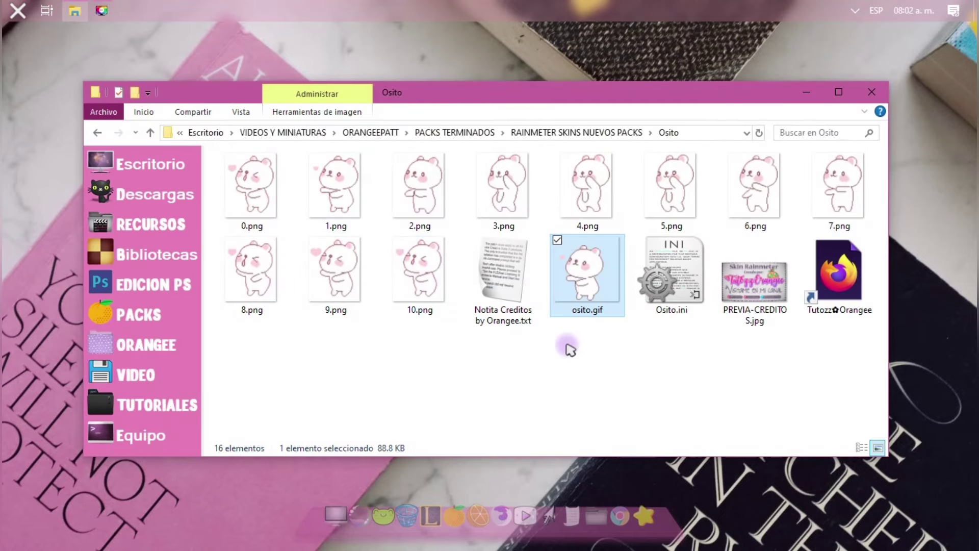
{"action": "left_click", "coordinate": [614, 348]}
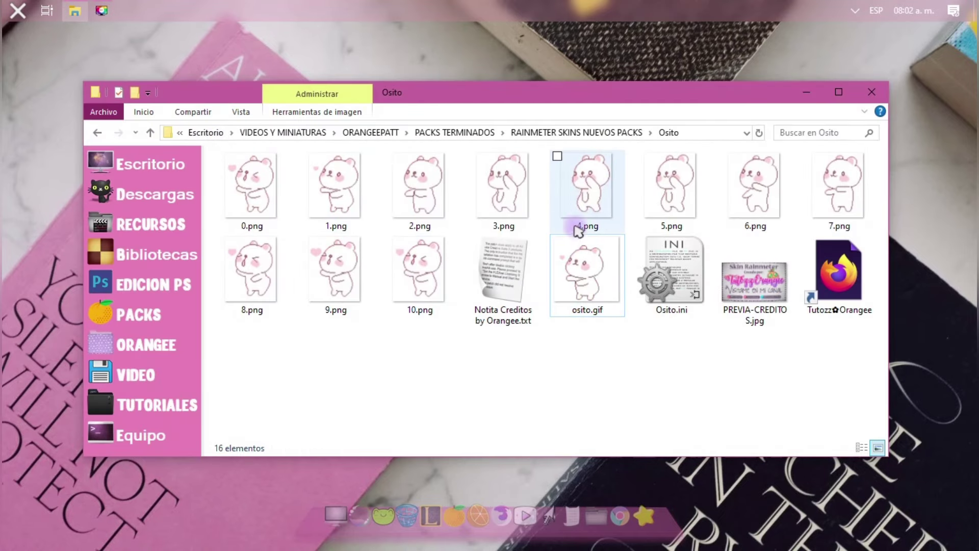
{"action": "key", "text": "BackSpace"}
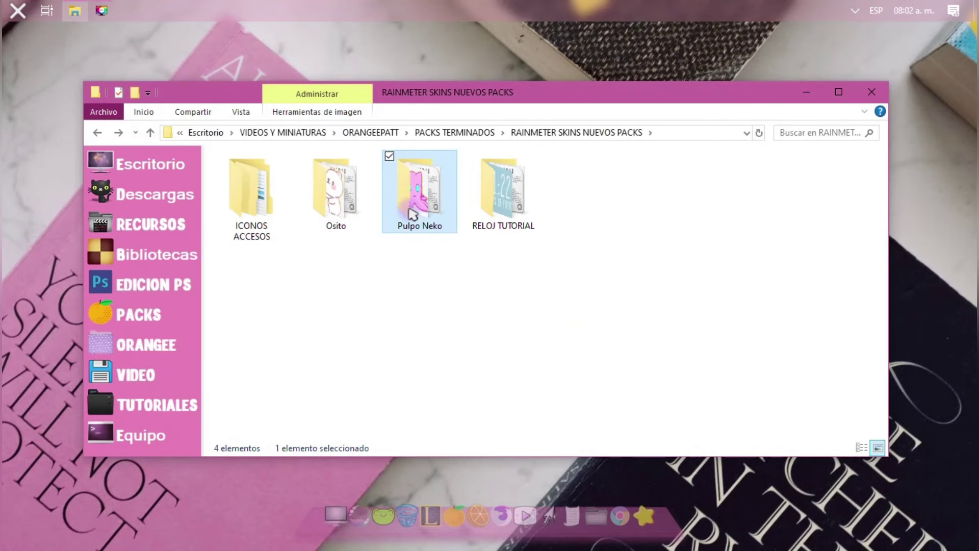
Preview PulpoNeko.png from the Pulpo Neko folder in the desktop's lower corner, close it and return to the skins folder.
{"action": "double_click", "coordinate": [419, 194]}
{"action": "left_click", "coordinate": [514, 206]}
{"action": "double_click", "coordinate": [514, 206]}
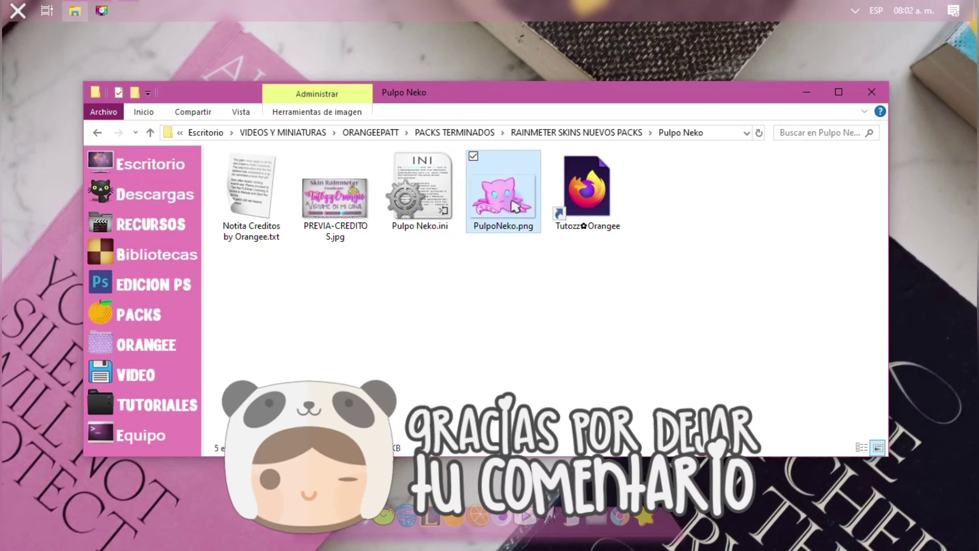
{"action": "left_click_drag", "start_coordinate": [483, 295], "coordinate": [844, 443]}
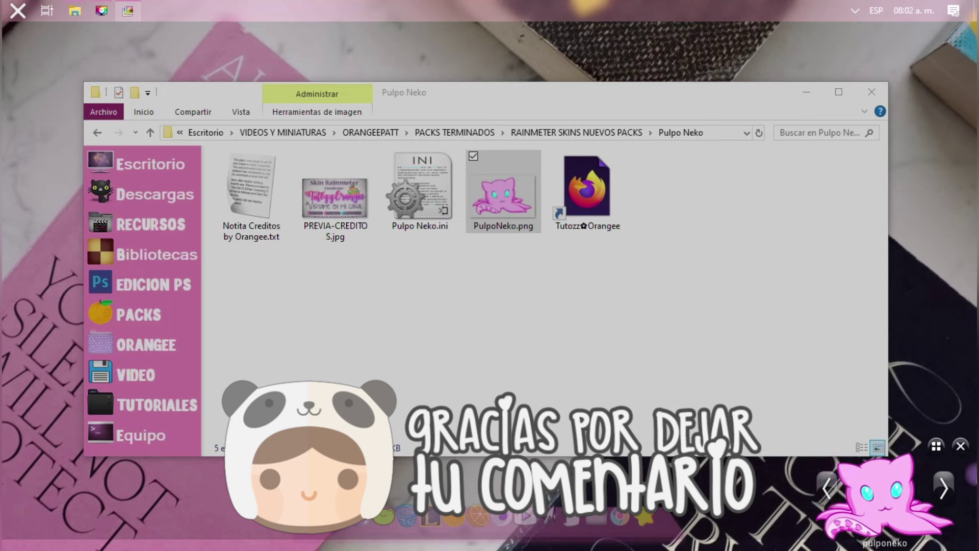
{"action": "left_click", "coordinate": [961, 446]}
{"action": "key", "text": "BackSpace"}
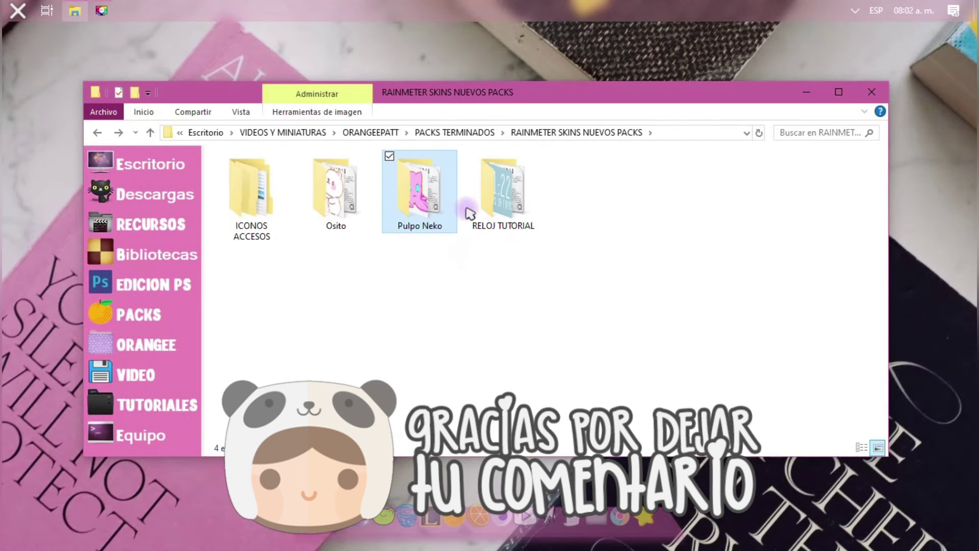
Open the RELOJ TUTORIAL folder and preview the font La Petitenget.ttf.
{"action": "double_click", "coordinate": [477, 193]}
{"action": "left_click", "coordinate": [229, 177]}
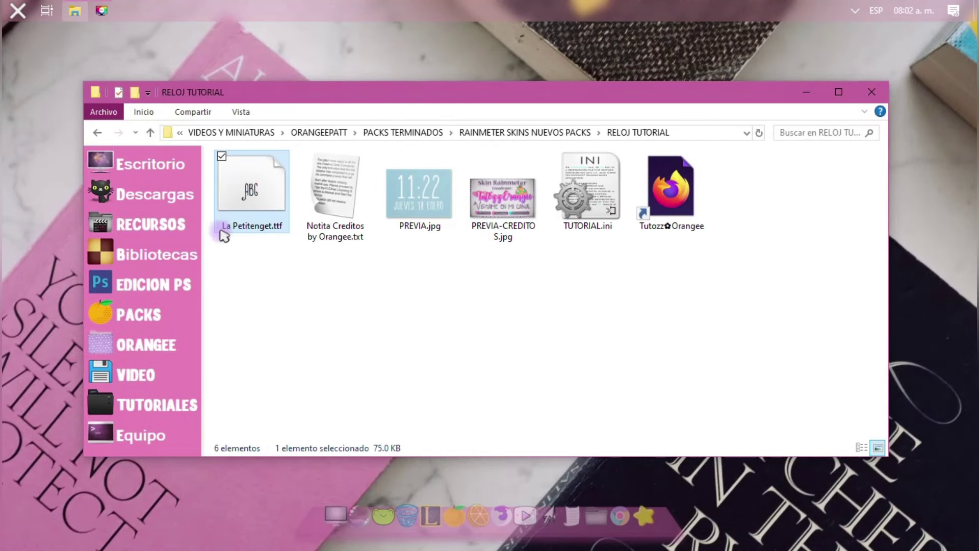
{"action": "right_click", "coordinate": [268, 204]}
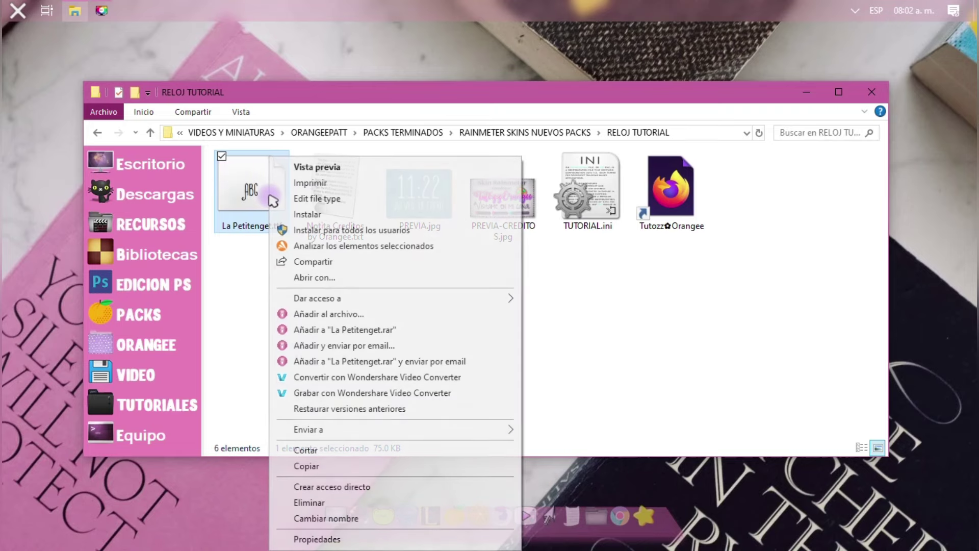
{"action": "double_click", "coordinate": [250, 213]}
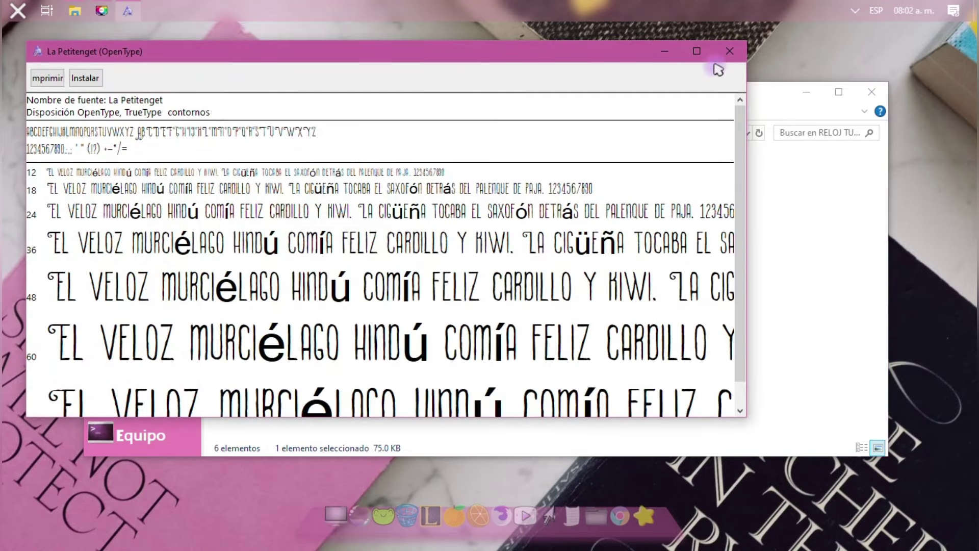
Close the La Petitenget font preview, highlight all files in RELOJ TUTORIAL and look at the font file's install options.
{"action": "left_click", "coordinate": [723, 60]}
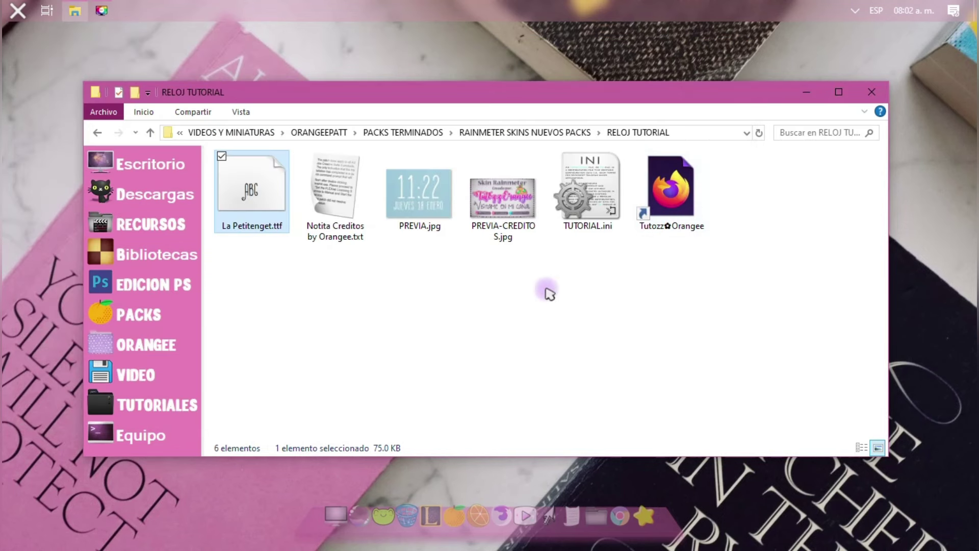
{"action": "left_click_drag", "start_coordinate": [673, 258], "coordinate": [265, 192]}
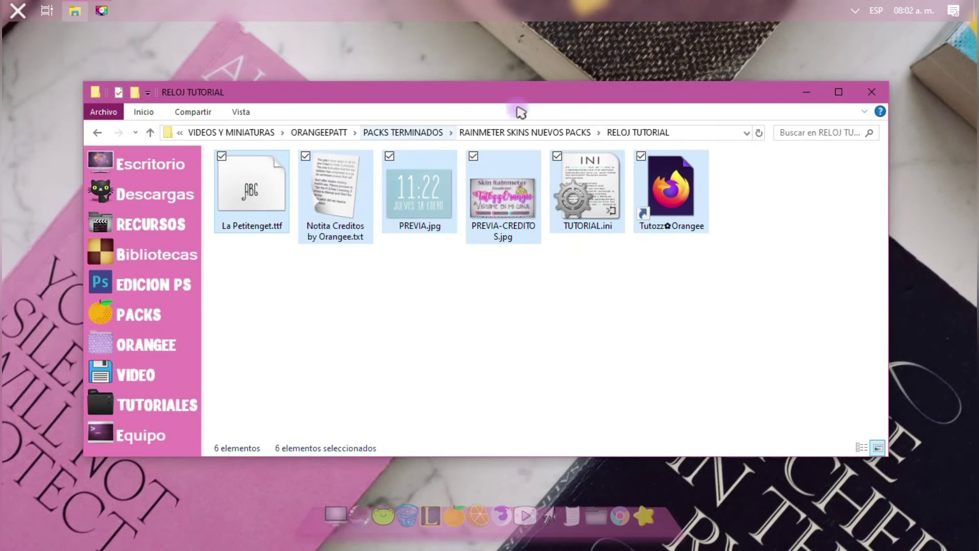
{"action": "left_click", "coordinate": [533, 260]}
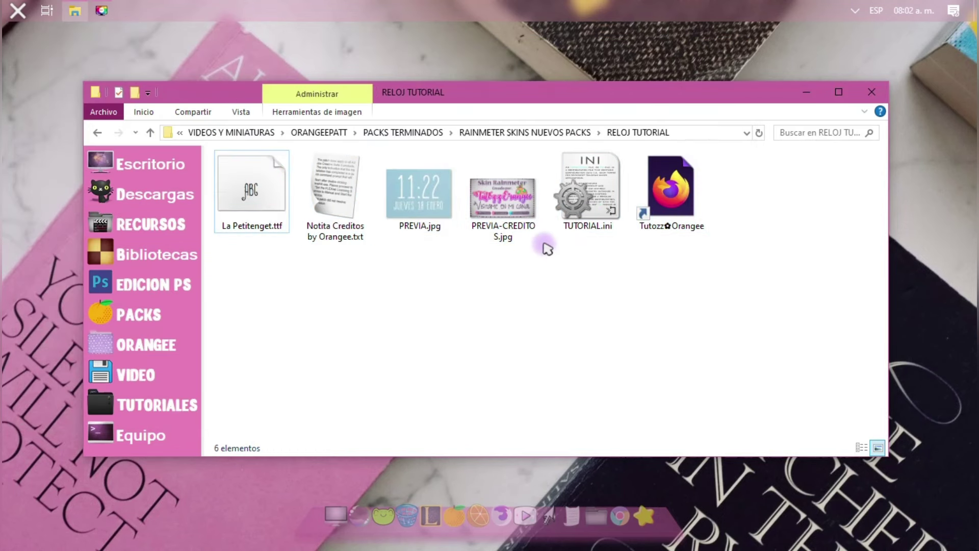
{"action": "right_click", "coordinate": [260, 203]}
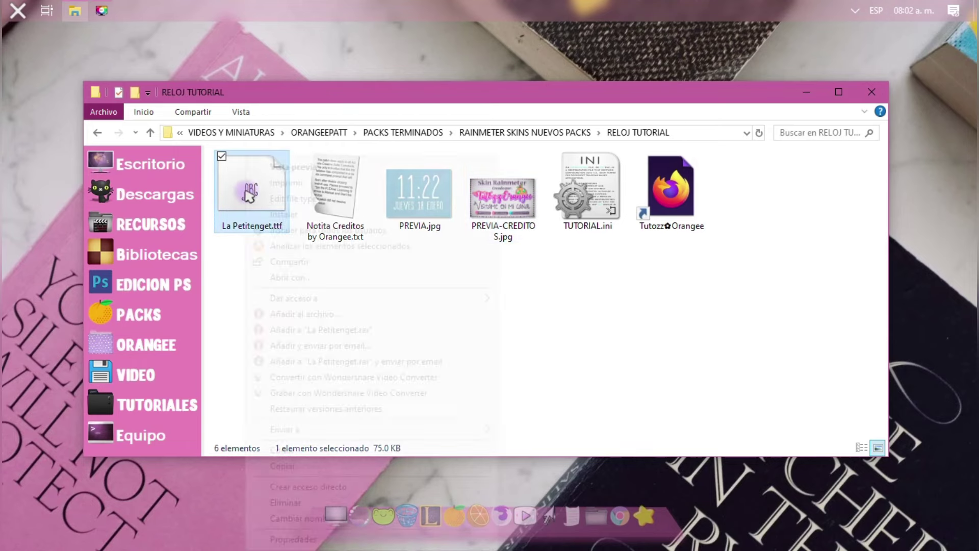
{"action": "left_click", "coordinate": [564, 300]}
Preview the clock image PREVIA.jpg, close it and go back to RAINMETER SKINS NUEVOS PACKS.
{"action": "left_click", "coordinate": [443, 202]}
{"action": "key", "text": "Return"}
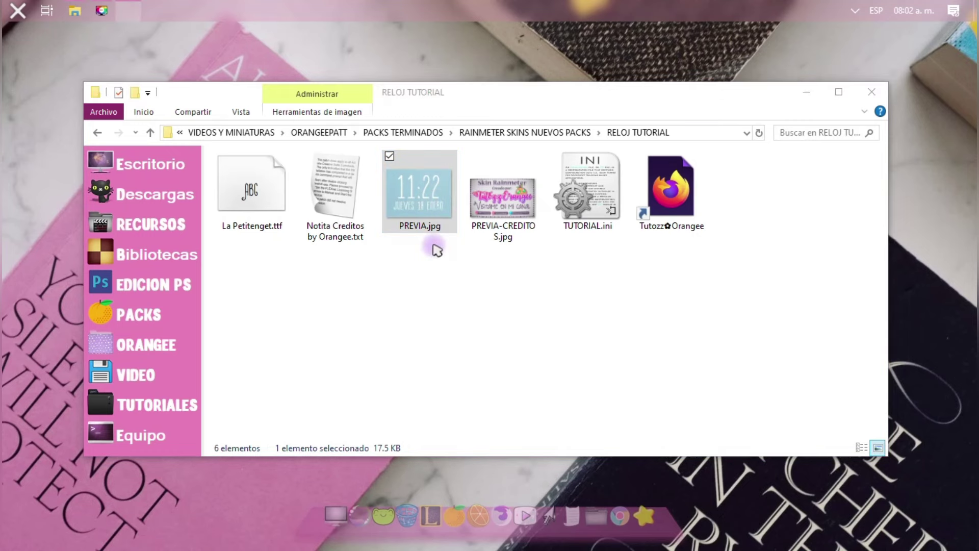
{"action": "left_click_drag", "start_coordinate": [515, 301], "coordinate": [443, 282]}
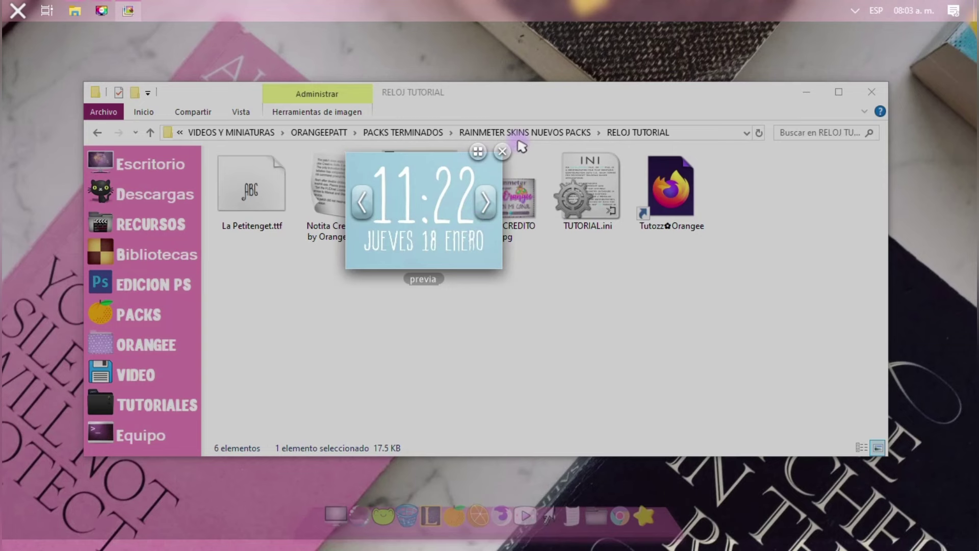
{"action": "left_click", "coordinate": [504, 151]}
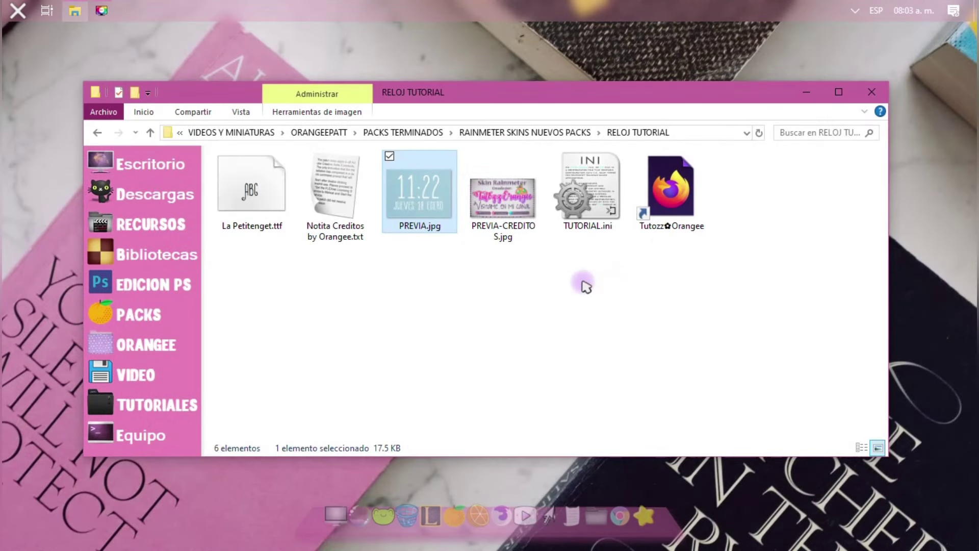
{"action": "key", "text": "BackSpace"}
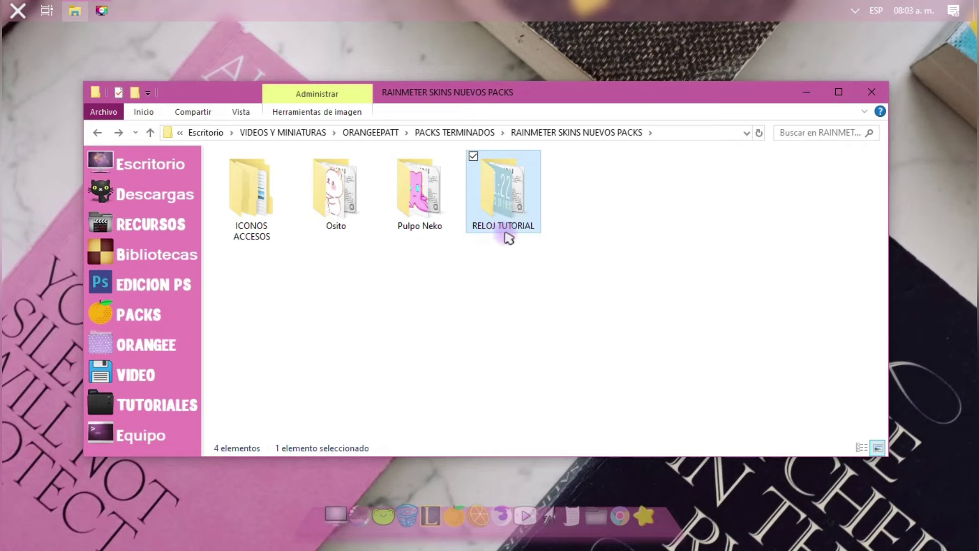
Review the files inside the RELOJ TUTORIAL folder, including PREVIA.jpg, and return to RAINMETER SKINS NUEVOS PACKS.
{"action": "double_click", "coordinate": [502, 194]}
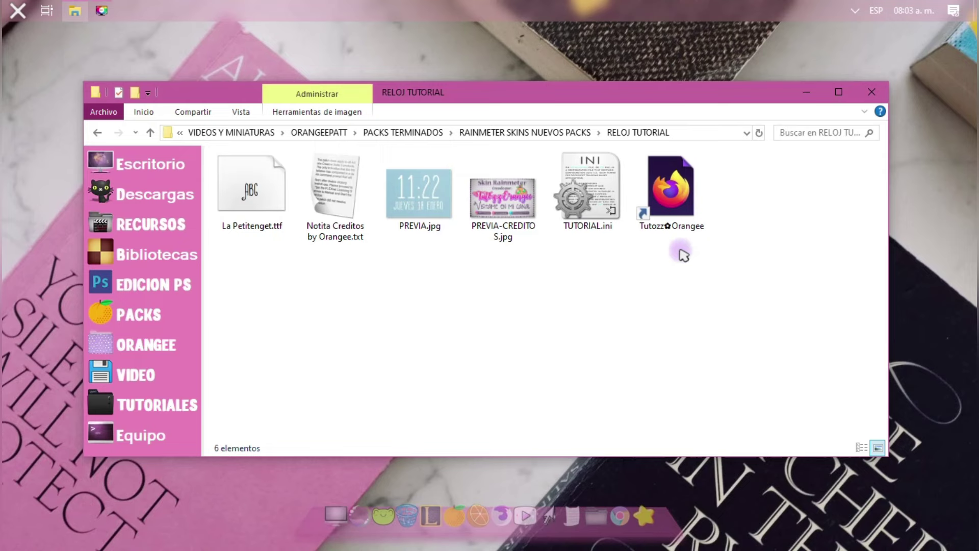
{"action": "left_click_drag", "start_coordinate": [683, 250], "coordinate": [227, 219]}
{"action": "key", "text": "alt+Left"}
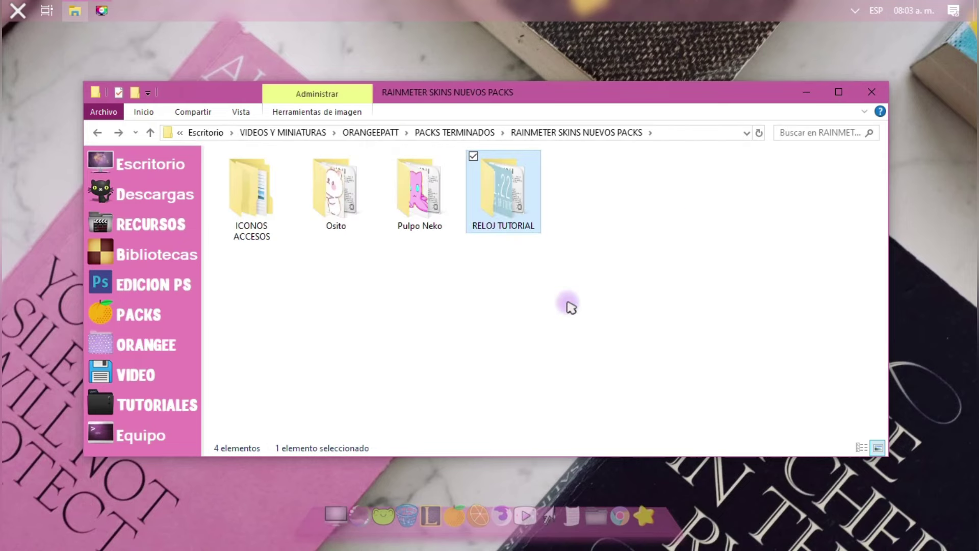
{"action": "left_click", "coordinate": [540, 264]}
{"action": "double_click", "coordinate": [523, 219]}
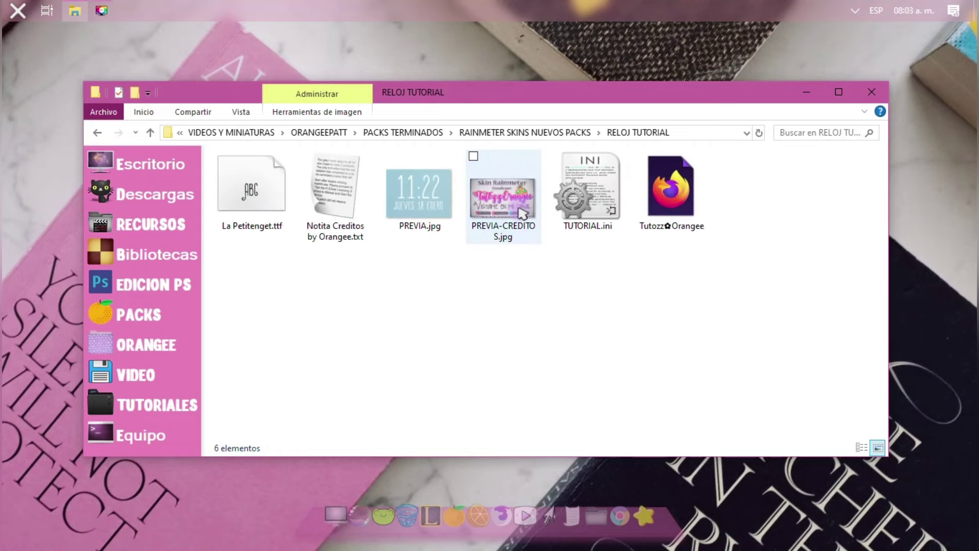
{"action": "key", "text": "alt+Left"}
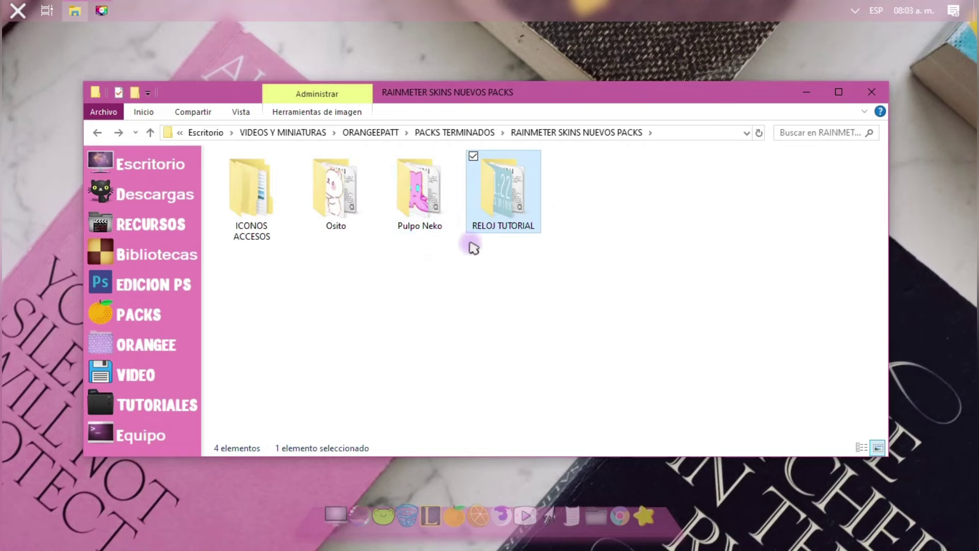
{"action": "double_click", "coordinate": [486, 221]}
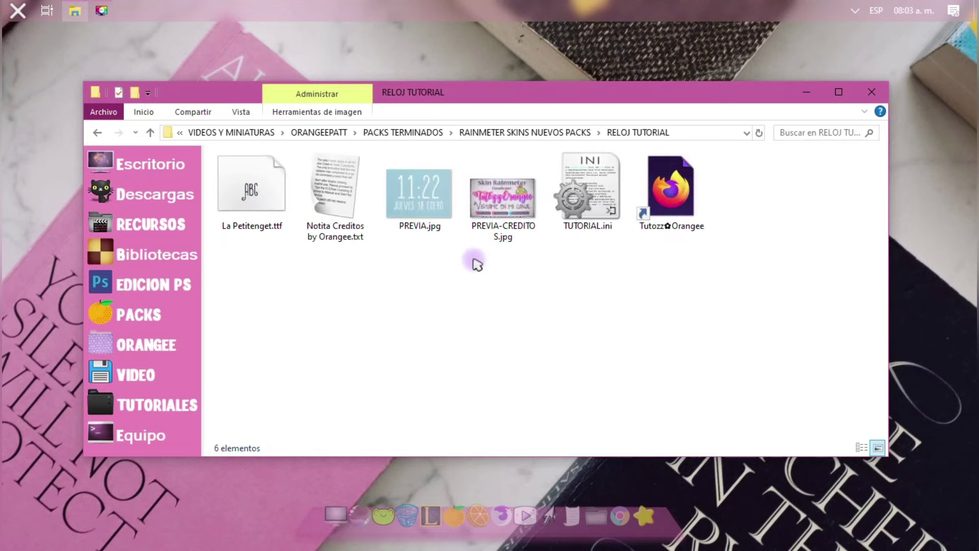
{"action": "left_click", "coordinate": [412, 194]}
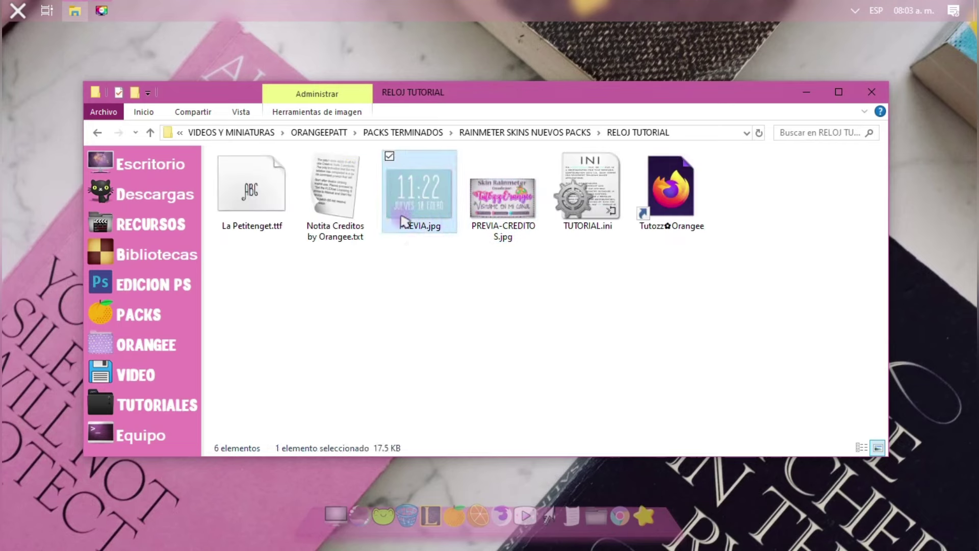
{"action": "left_click", "coordinate": [438, 267]}
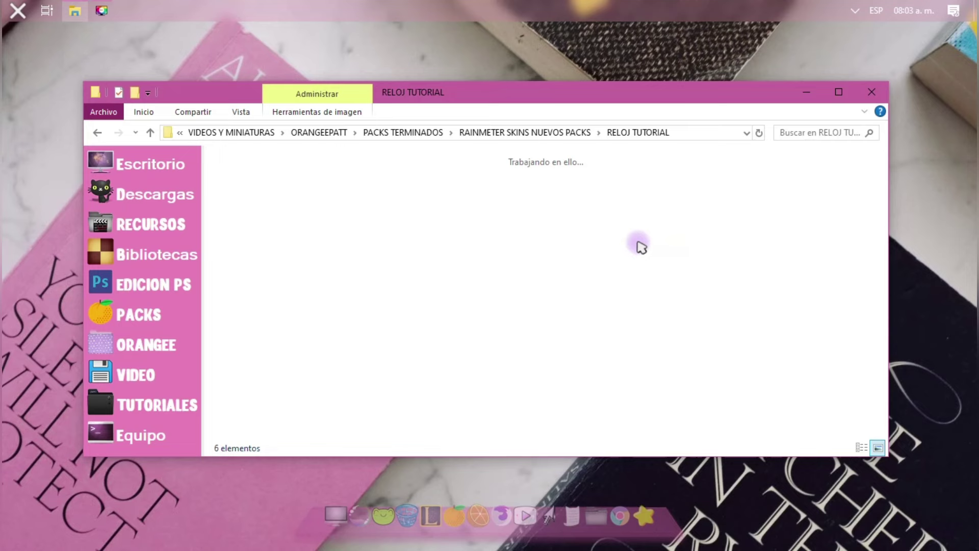
{"action": "key", "text": "alt+Left"}
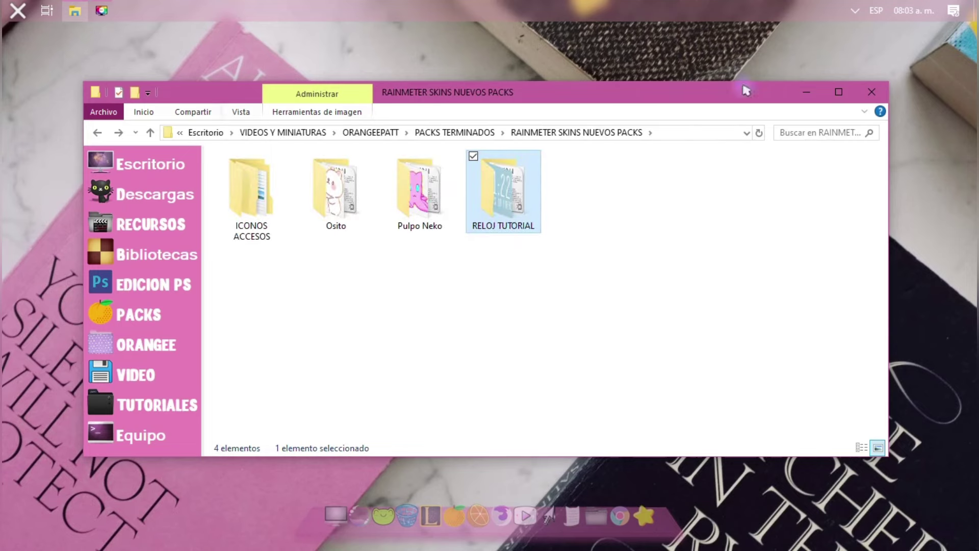
Minimize the packs window, open Rainmeter's Skins folder from the desktop clock skin and look through its subfolders.
{"action": "left_click", "coordinate": [803, 95]}
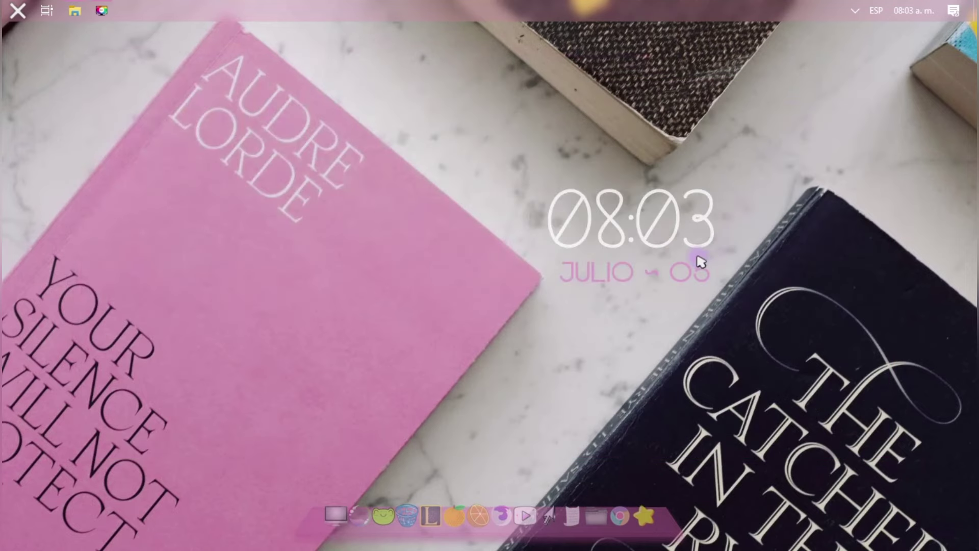
{"action": "right_click", "coordinate": [682, 217]}
{"action": "mouse_move", "coordinate": [735, 352]}
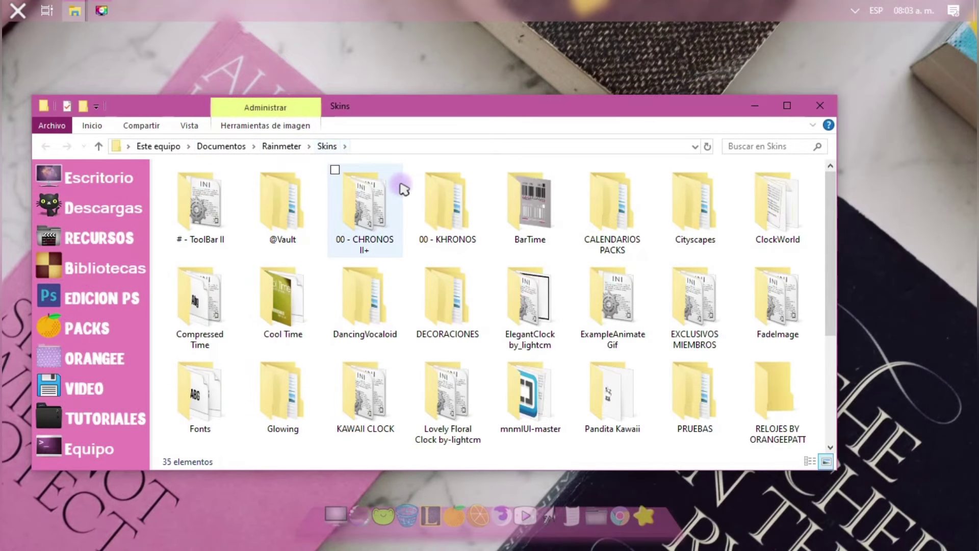
{"action": "left_click_drag", "start_coordinate": [426, 114], "coordinate": [469, 72]}
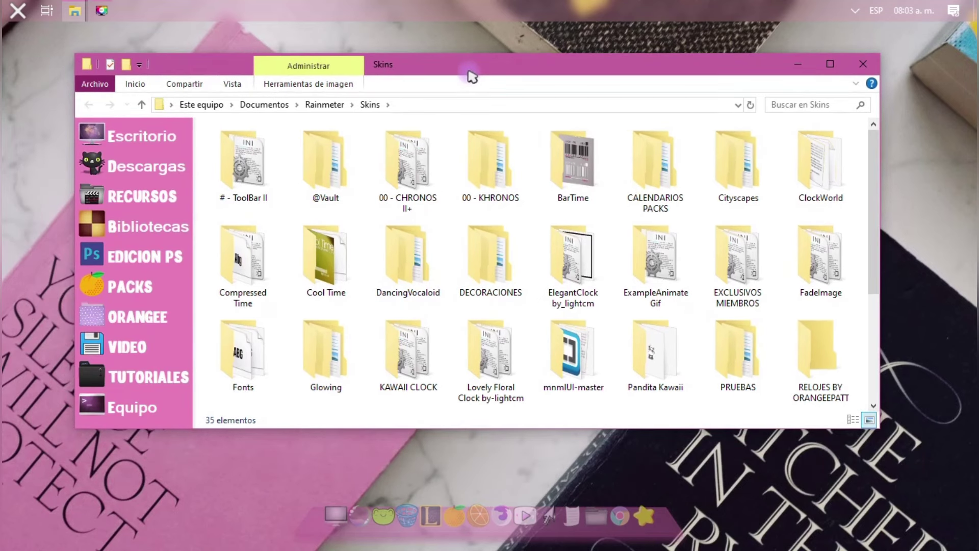
{"action": "scroll", "coordinate": [516, 212], "scroll_direction": "down", "scroll_amount": 3}
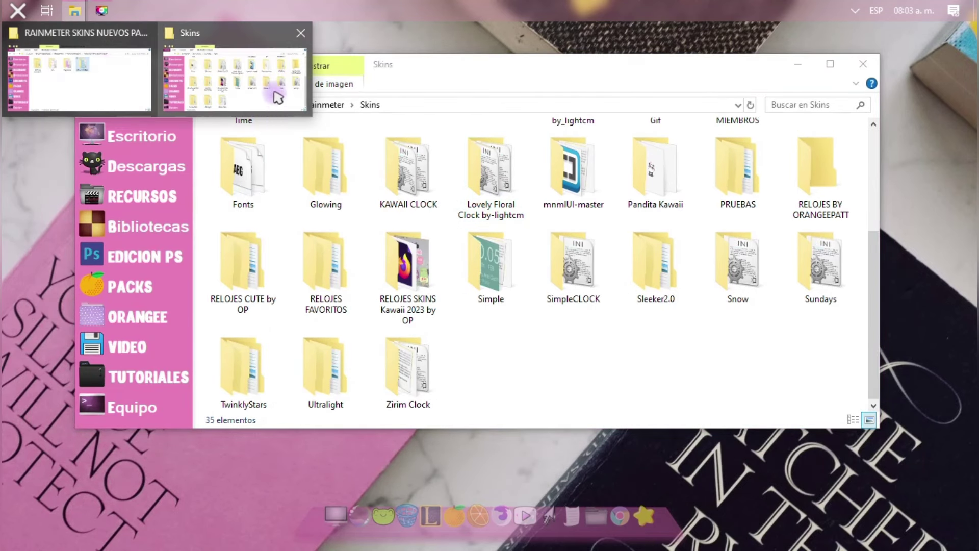
Switch to the packs window, reopen RAINMETER SKINS NUEVOS PACKS from PACKS TERMINADOS and select all four skin folders.
{"action": "left_click", "coordinate": [83, 61]}
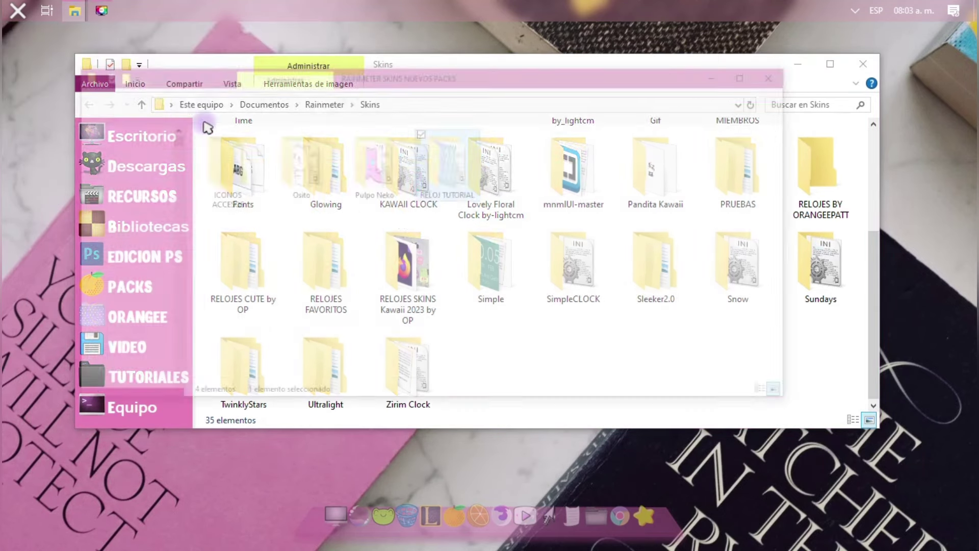
{"action": "key", "text": "alt+Left"}
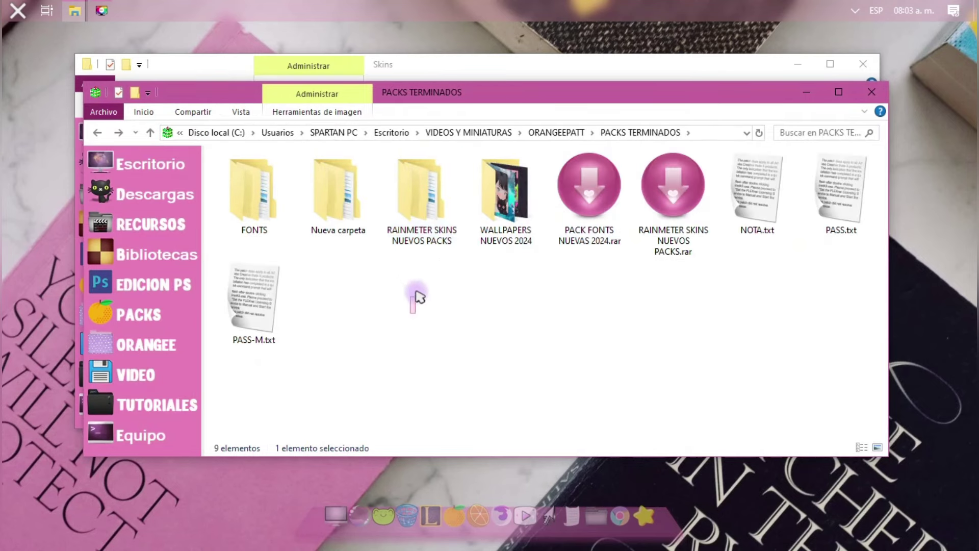
{"action": "double_click", "coordinate": [423, 199]}
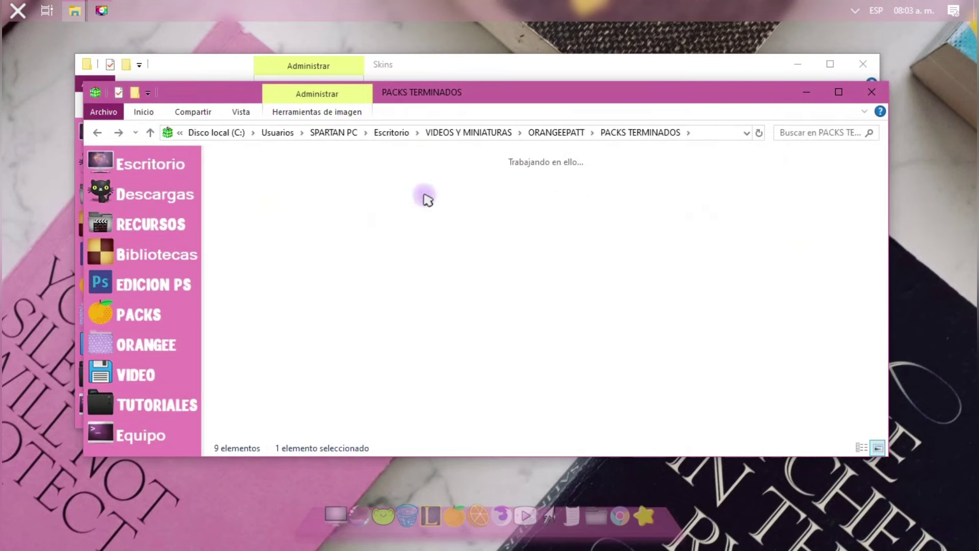
{"action": "left_click_drag", "start_coordinate": [563, 270], "coordinate": [195, 179]}
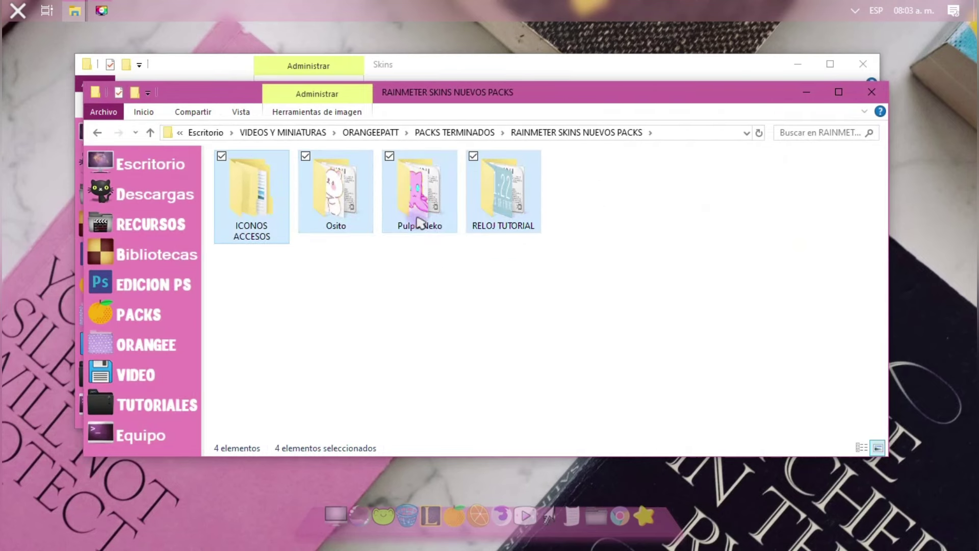
Bring Rainmeter's Skins folder window to the front and highlight its contents as the destination for the pack folders.
{"action": "left_click", "coordinate": [409, 77]}
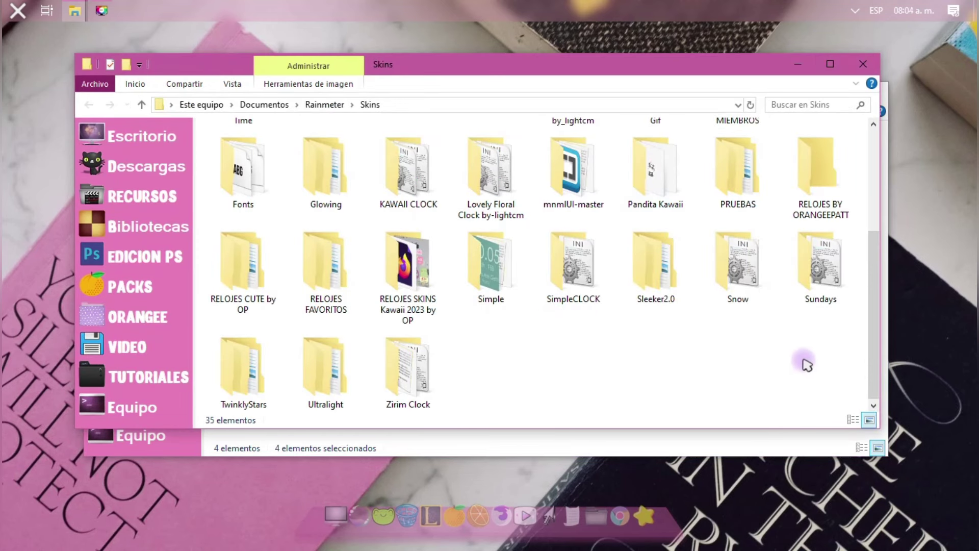
{"action": "left_click_drag", "start_coordinate": [811, 362], "coordinate": [208, 126]}
{"action": "left_click", "coordinate": [483, 353]}
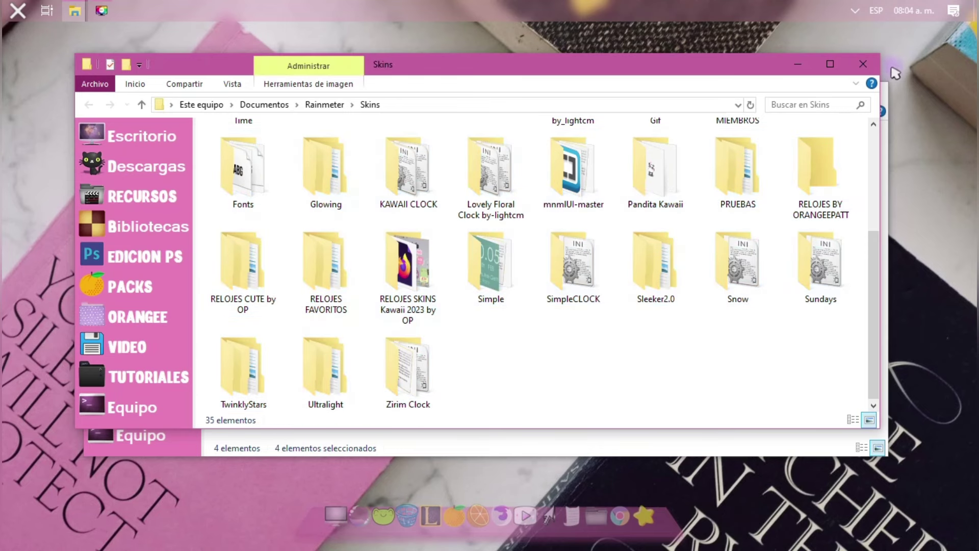
Close the Rainmeter Skins window, leave RAINMETER SKINS NUEVOS PACKS and close the packs window.
{"action": "left_click", "coordinate": [863, 64]}
{"action": "left_click", "coordinate": [516, 281]}
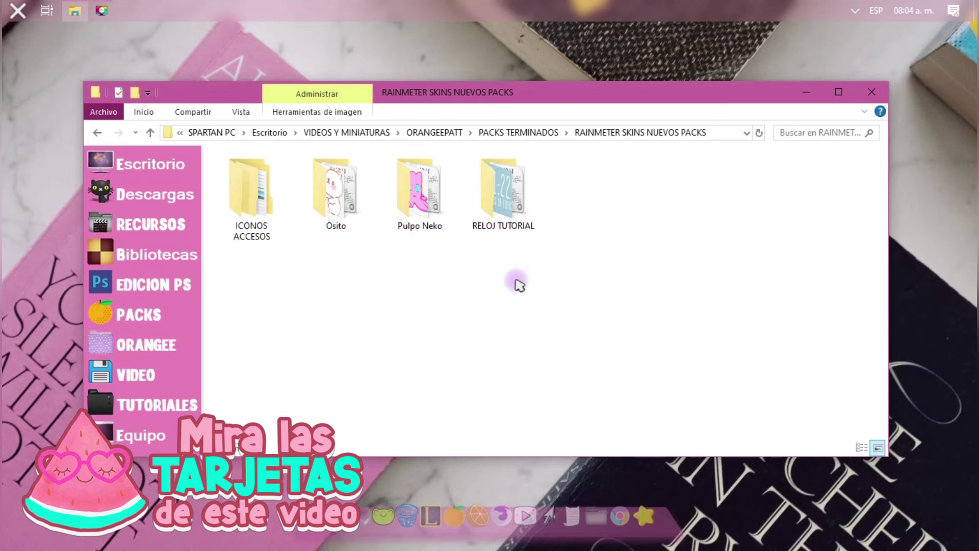
{"action": "key", "text": "BackSpace"}
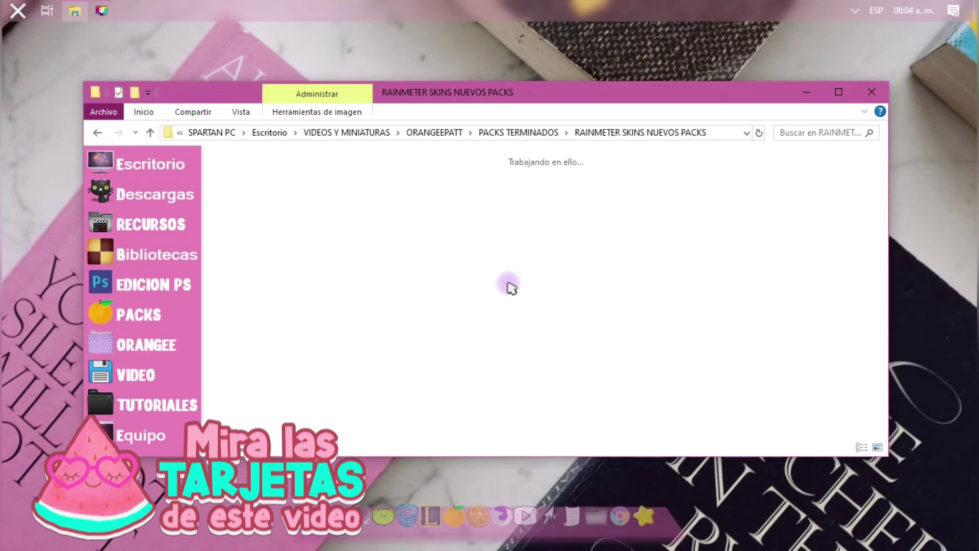
{"action": "left_click", "coordinate": [871, 92]}
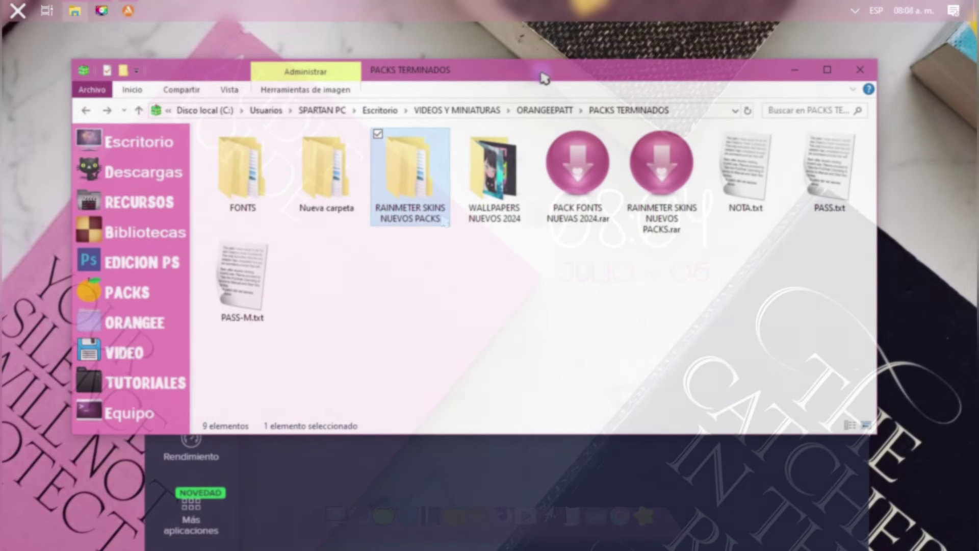
Move the PACKS TERMINADOS window higher, show Avast Free Antivirus's protection status and return to the folder window.
{"action": "left_click_drag", "start_coordinate": [545, 77], "coordinate": [552, 60]}
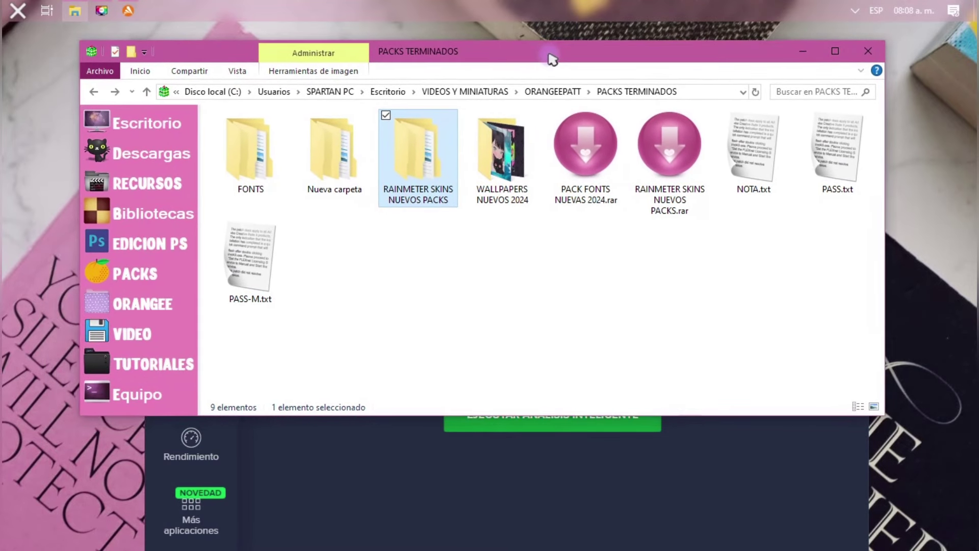
{"action": "left_click", "coordinate": [561, 462]}
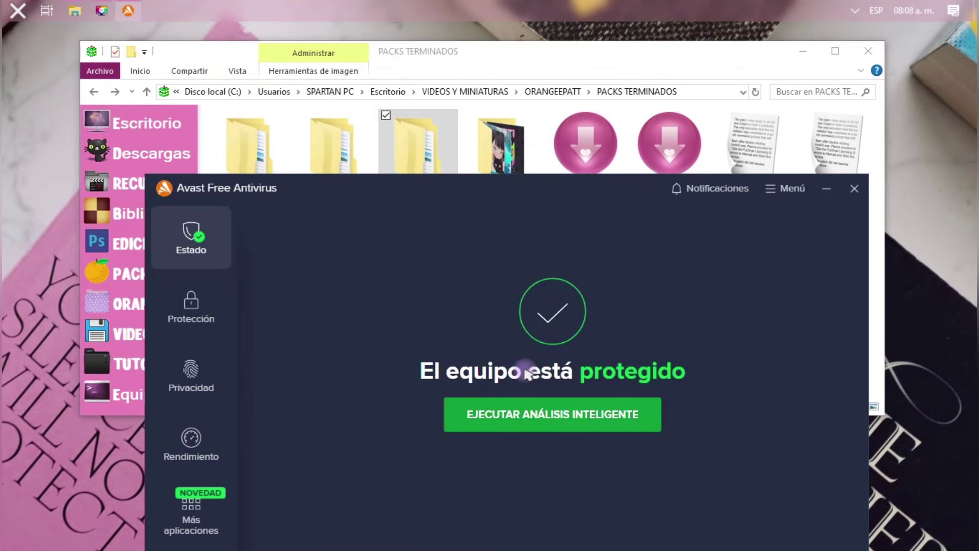
{"action": "left_click", "coordinate": [492, 56]}
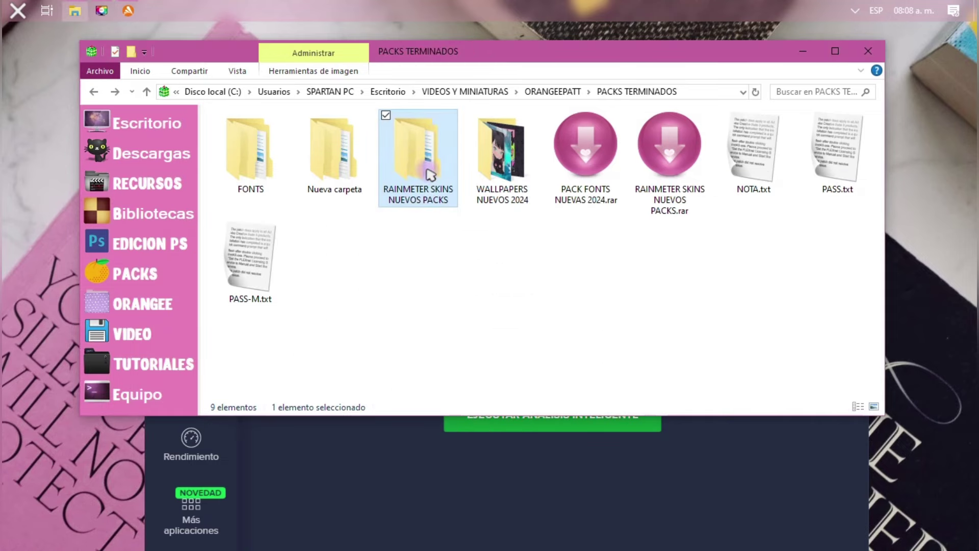
Scan the RAINMETER SKINS NUEVOS PACKS folder with Avast and return to the PACKS TERMINADOS window.
{"action": "right_click", "coordinate": [427, 169]}
{"action": "left_click", "coordinate": [498, 301]}
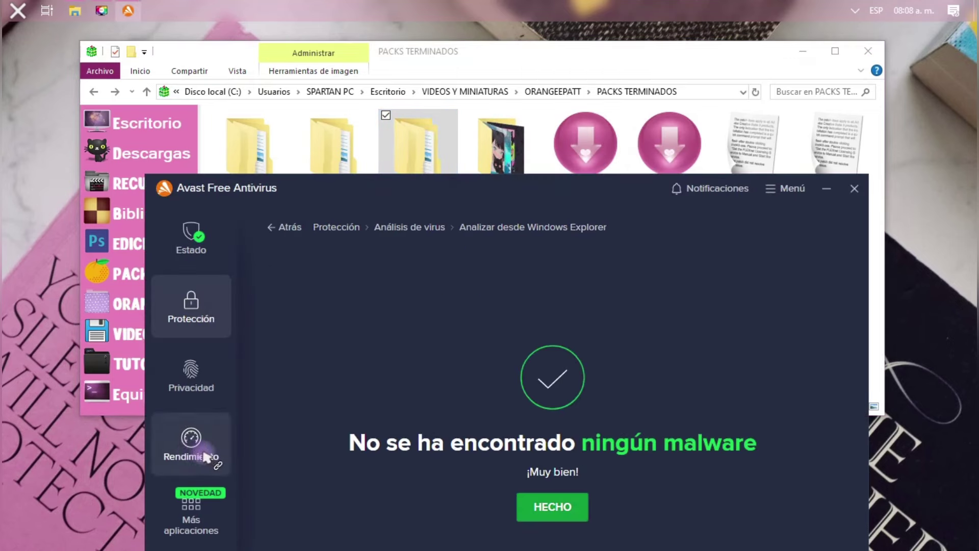
{"action": "left_click", "coordinate": [395, 153]}
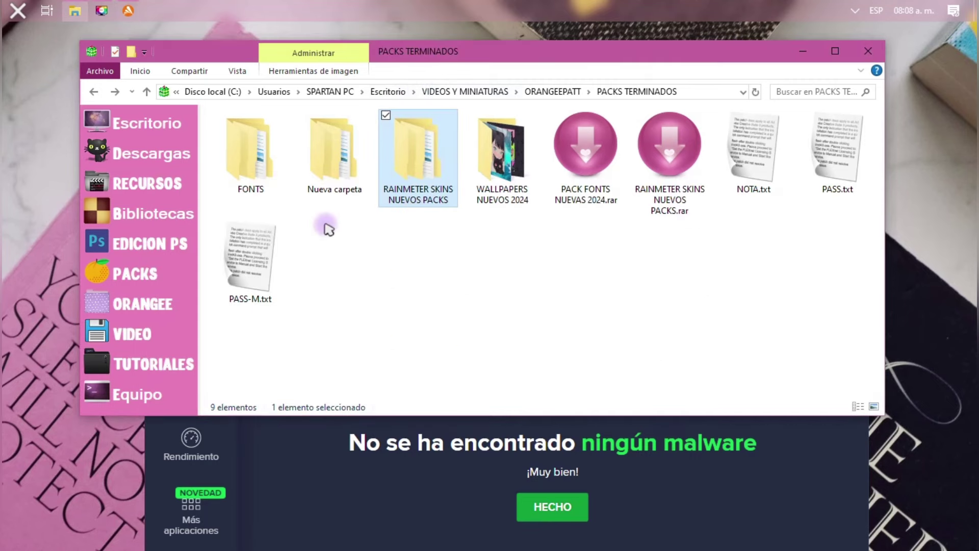
Try to scan the FONTS folder with Avast, and dismiss the finished report of the previous scan.
{"action": "left_click_drag", "start_coordinate": [245, 148], "coordinate": [253, 176]}
{"action": "right_click", "coordinate": [238, 153]}
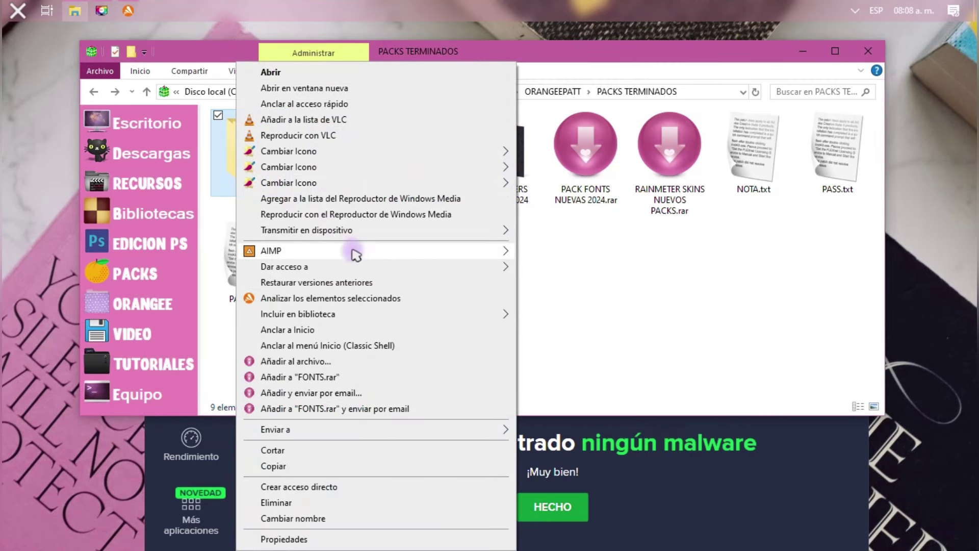
{"action": "left_click", "coordinate": [411, 297]}
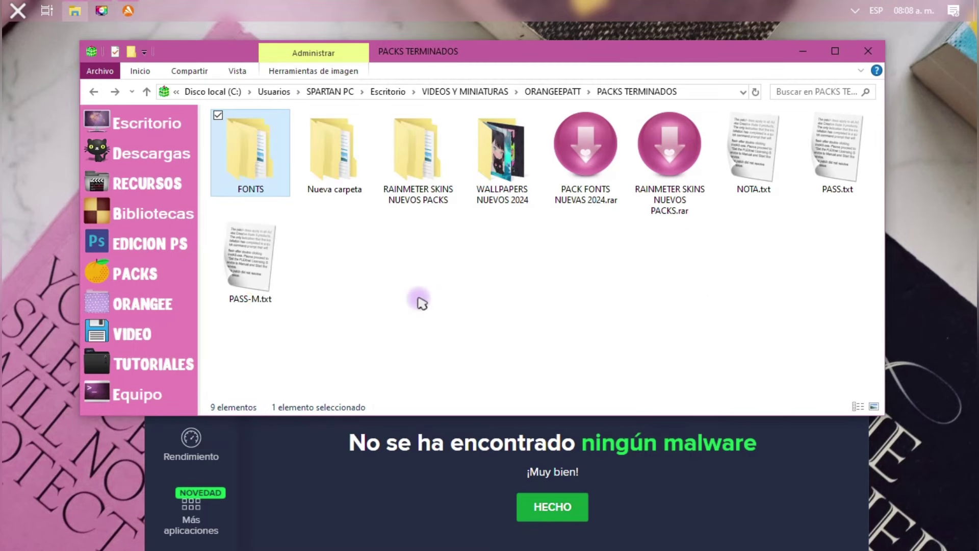
{"action": "left_click", "coordinate": [314, 441]}
{"action": "left_click", "coordinate": [544, 510]}
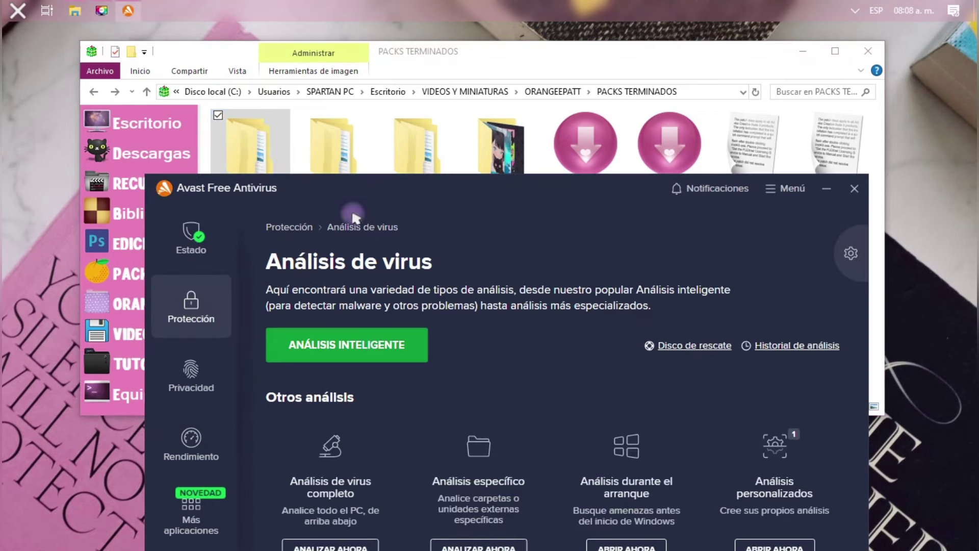
Scan the FONTS folder in PACKS TERMINADOS for malware with Avast and dismiss its scan report.
{"action": "right_click", "coordinate": [261, 148]}
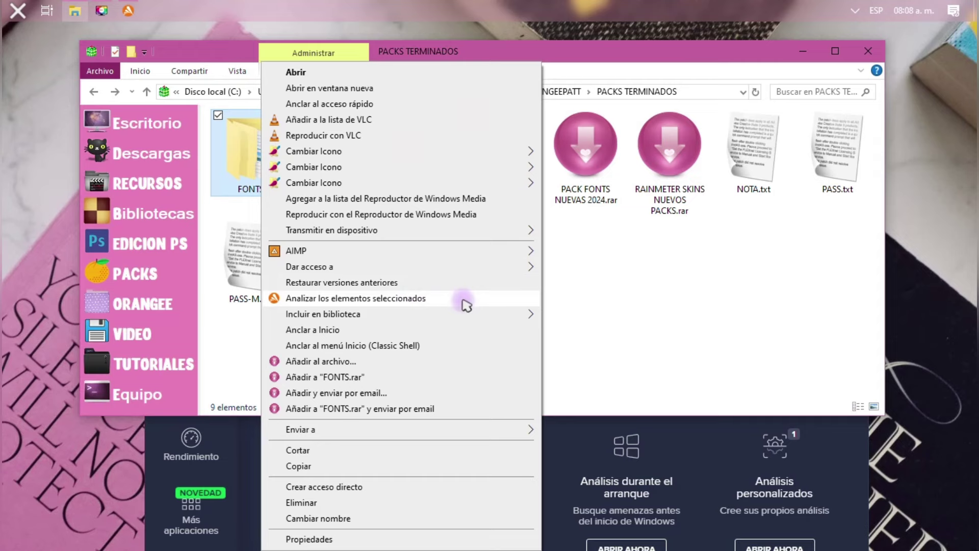
{"action": "left_click", "coordinate": [466, 305]}
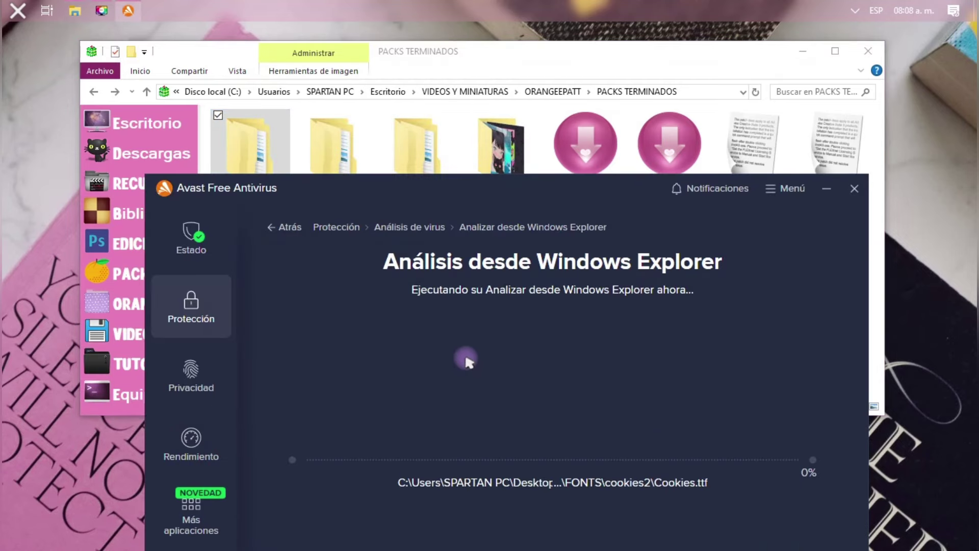
{"action": "left_click", "coordinate": [529, 518]}
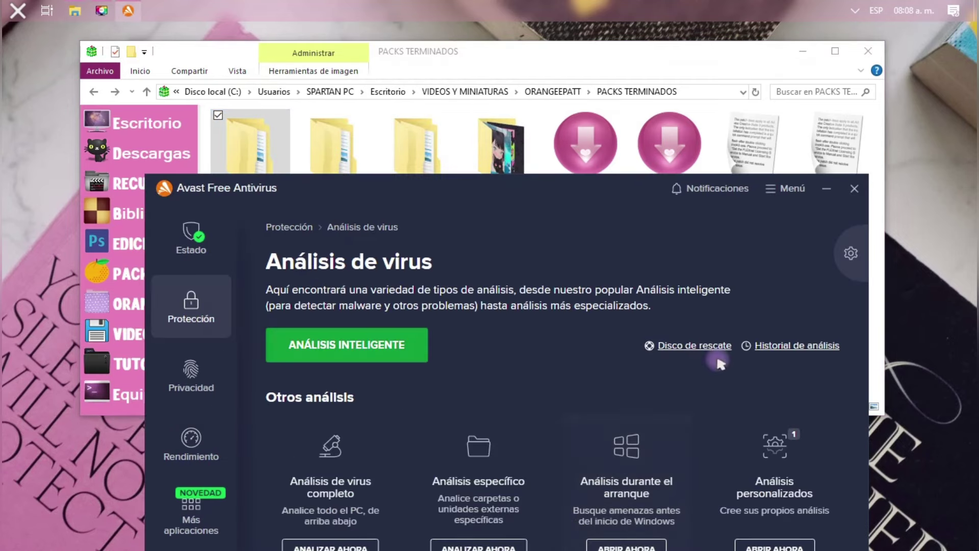
Close Avast Free Antivirus and reposition the PACKS TERMINADOS window on the desktop.
{"action": "left_click", "coordinate": [854, 188]}
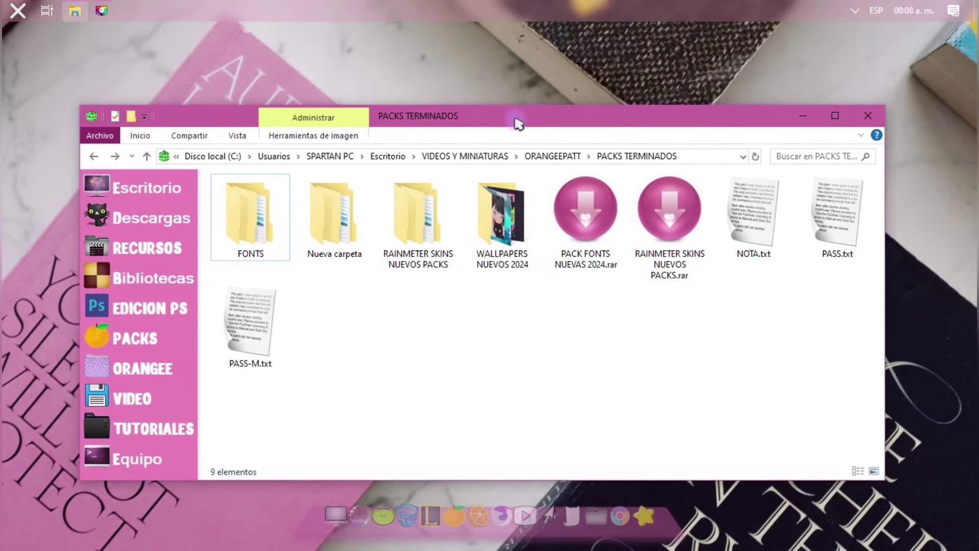
{"action": "left_click_drag", "start_coordinate": [518, 124], "coordinate": [521, 107]}
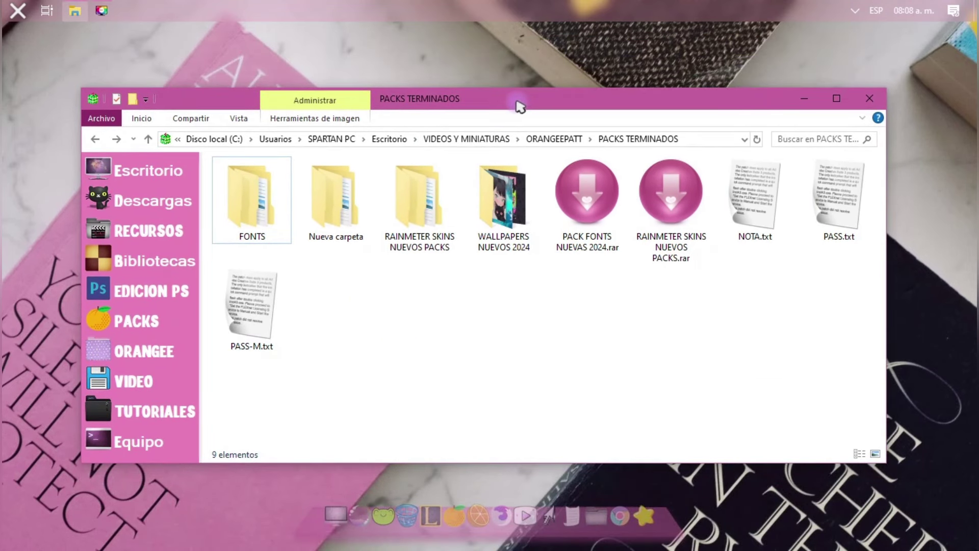